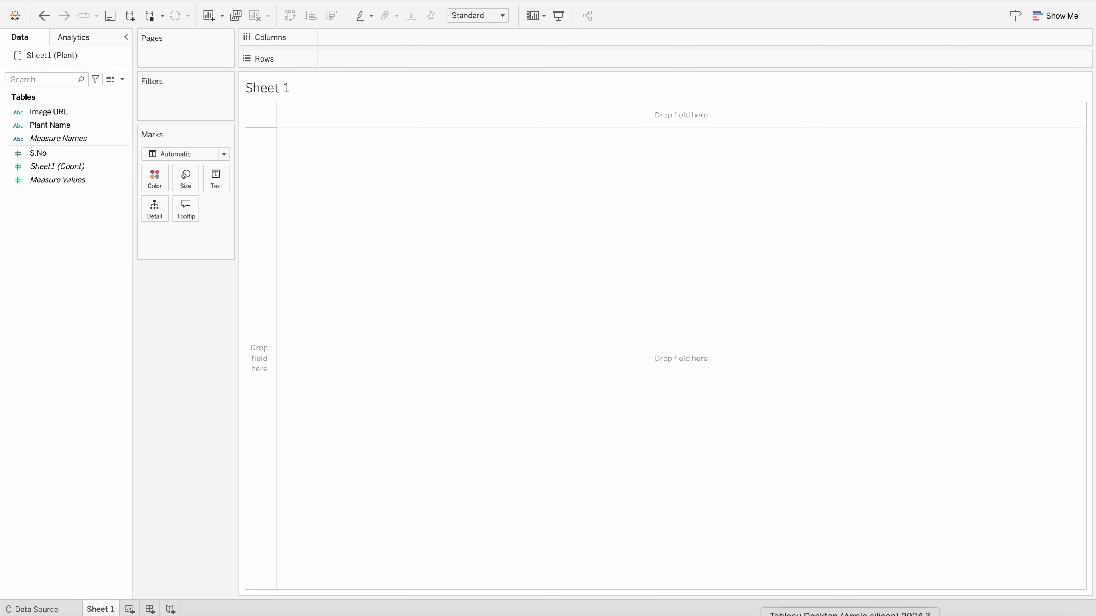
Step: Switch to Excel to view the plant names and image URLs in the Plant workbook, and return to Tableau
{"action": "left_click", "coordinate": [803, 615]}
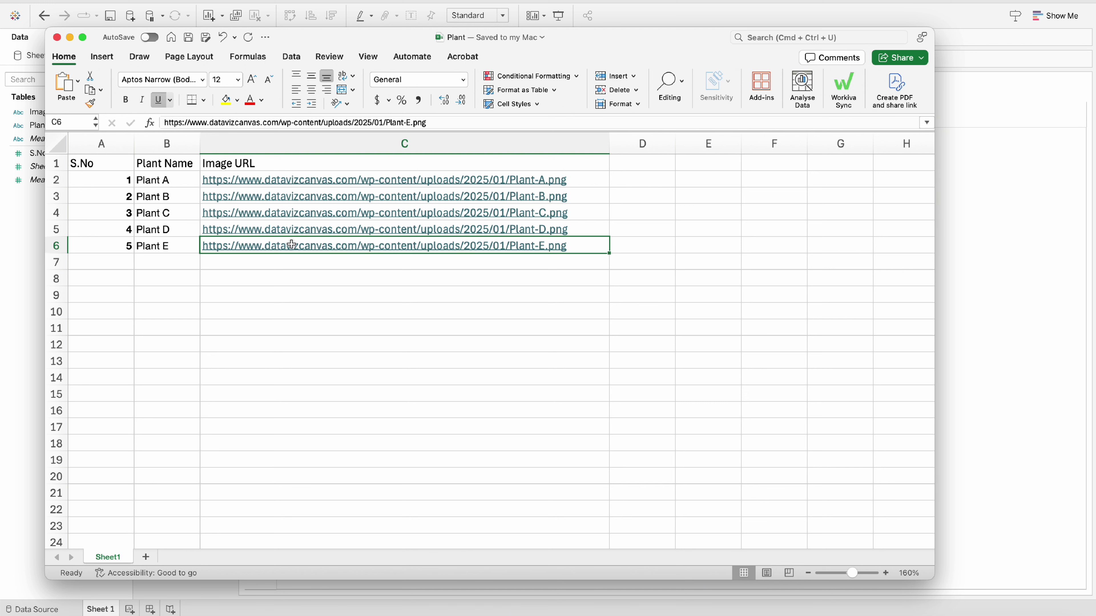
{"action": "left_click", "coordinate": [973, 225]}
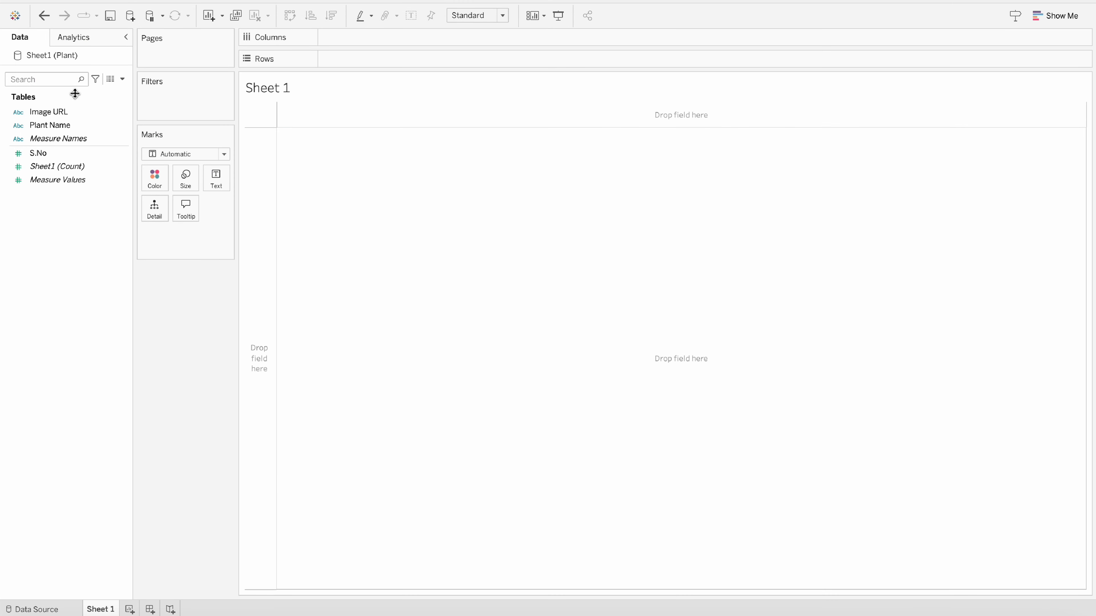
Step: List Plant Name on the rows of Sheet 1 and set the mark type to Shape
{"action": "left_click_drag", "start_coordinate": [71, 122], "coordinate": [374, 58]}
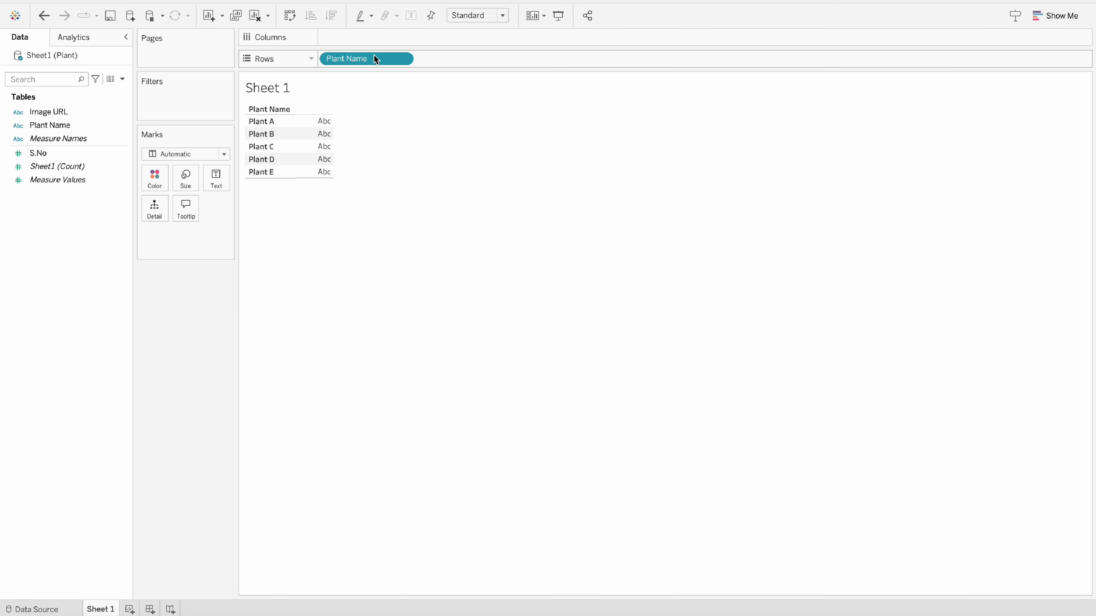
{"action": "left_click", "coordinate": [176, 156]}
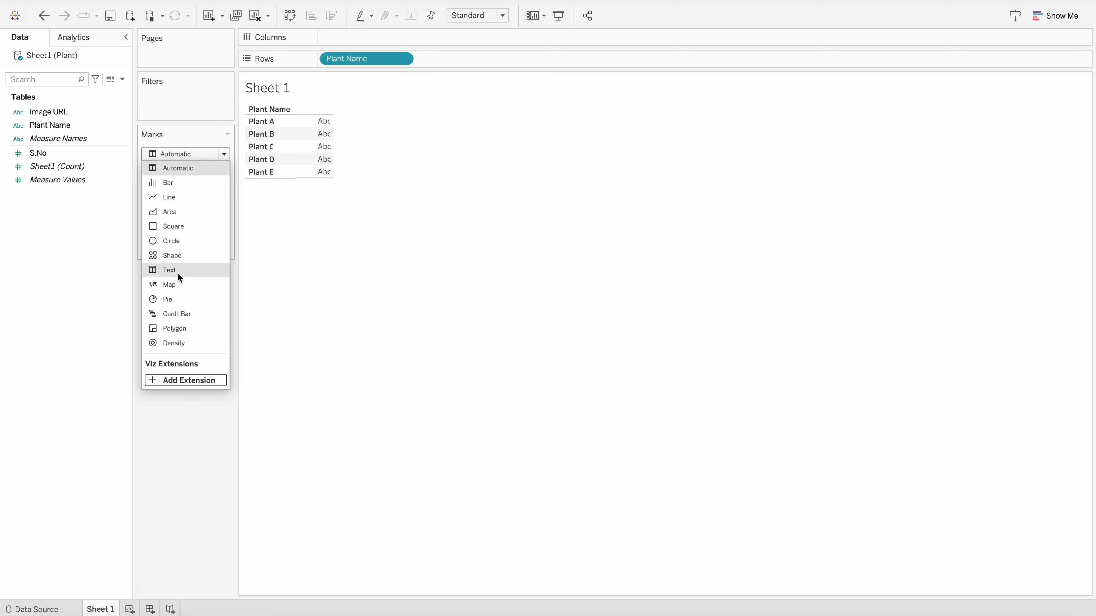
{"action": "left_click", "coordinate": [178, 256]}
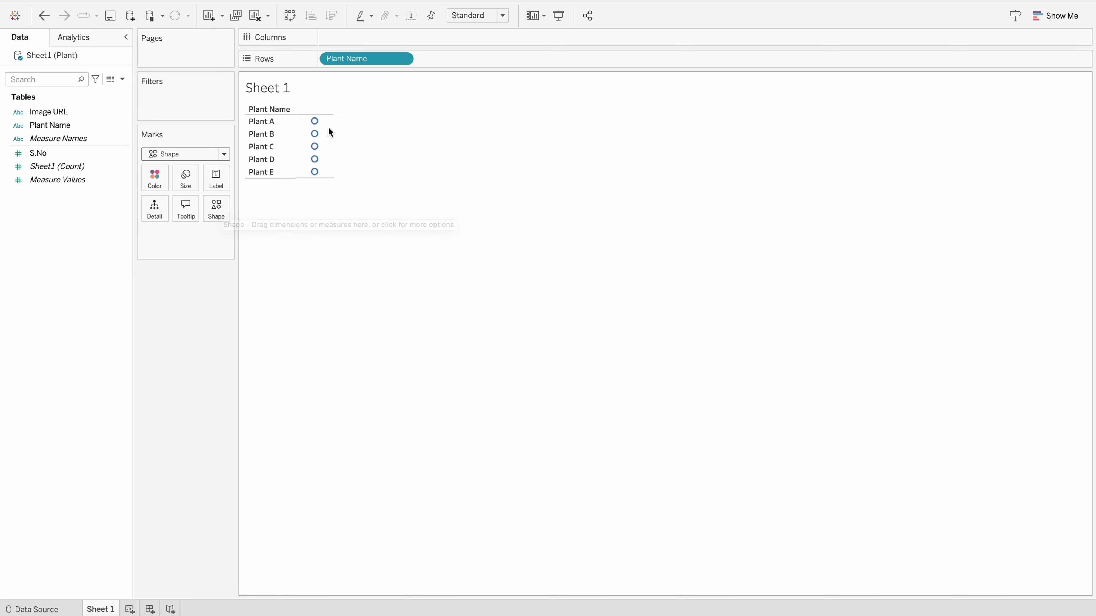
{"action": "mouse_move", "coordinate": [320, 121]}
{"action": "mouse_move", "coordinate": [314, 174]}
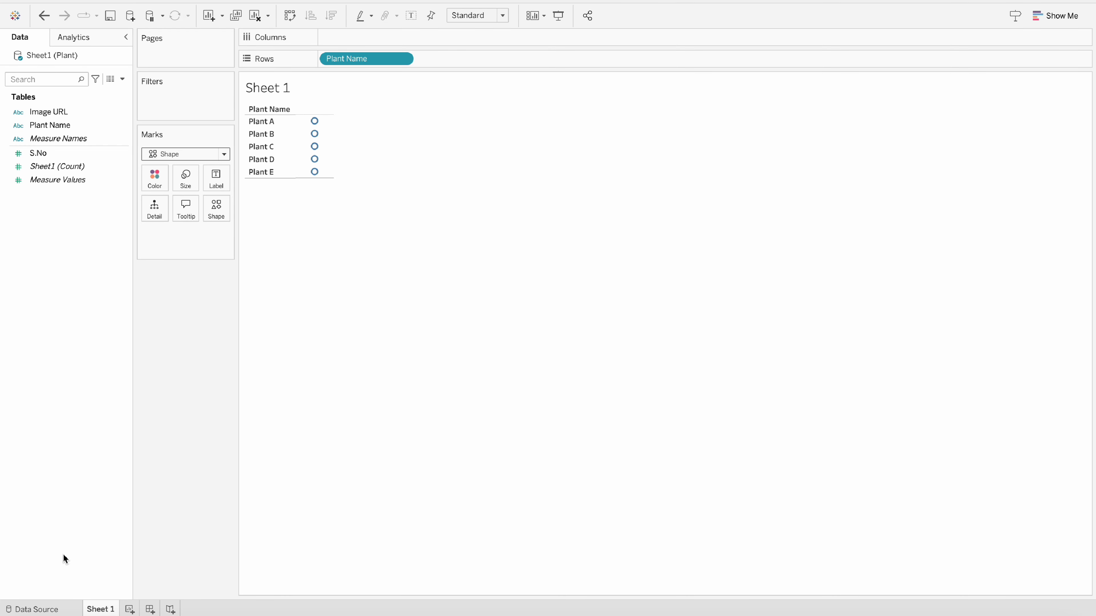
Step: Examine the repository's Shapes folder and its Arrows subfolder in Finder, and compare them with the shape choices in Tableau
{"action": "left_click", "coordinate": [34, 615]}
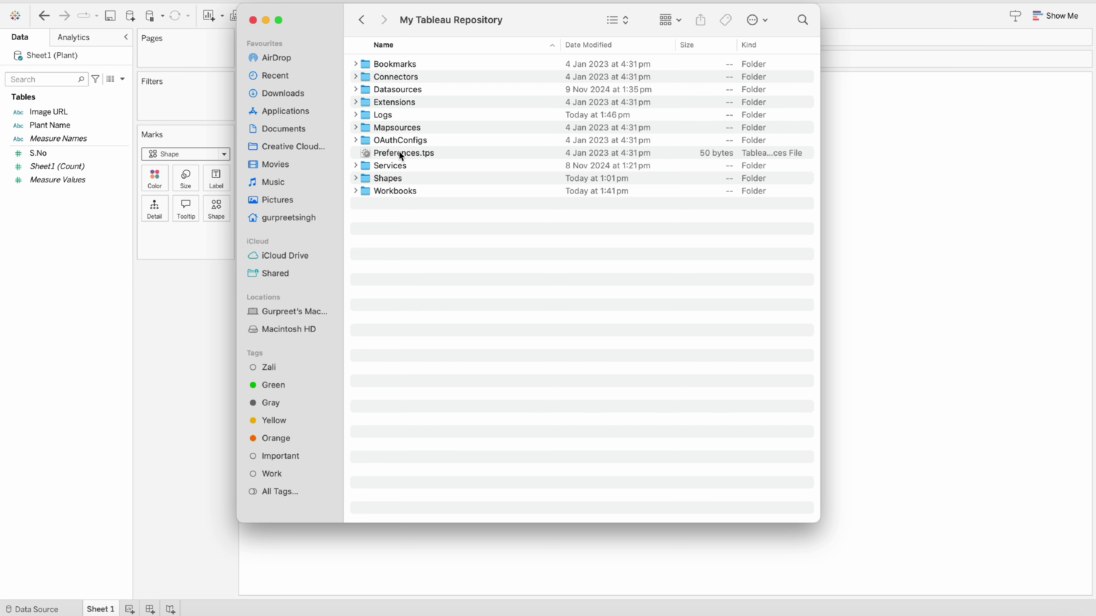
{"action": "left_click", "coordinate": [394, 183]}
{"action": "double_click", "coordinate": [394, 184]}
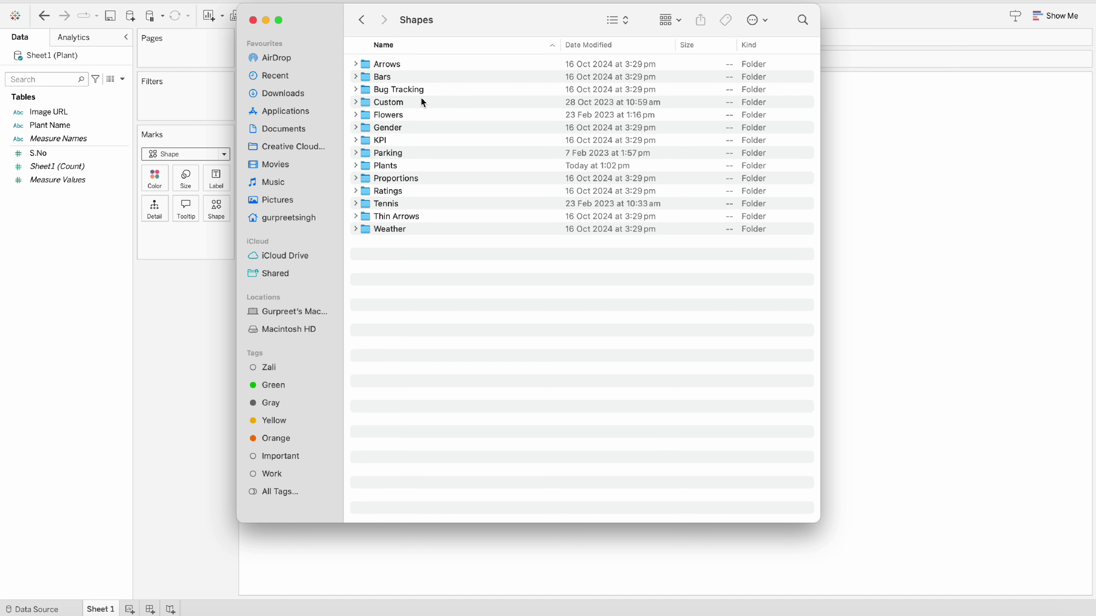
{"action": "left_click", "coordinate": [391, 66]}
{"action": "double_click", "coordinate": [391, 65]}
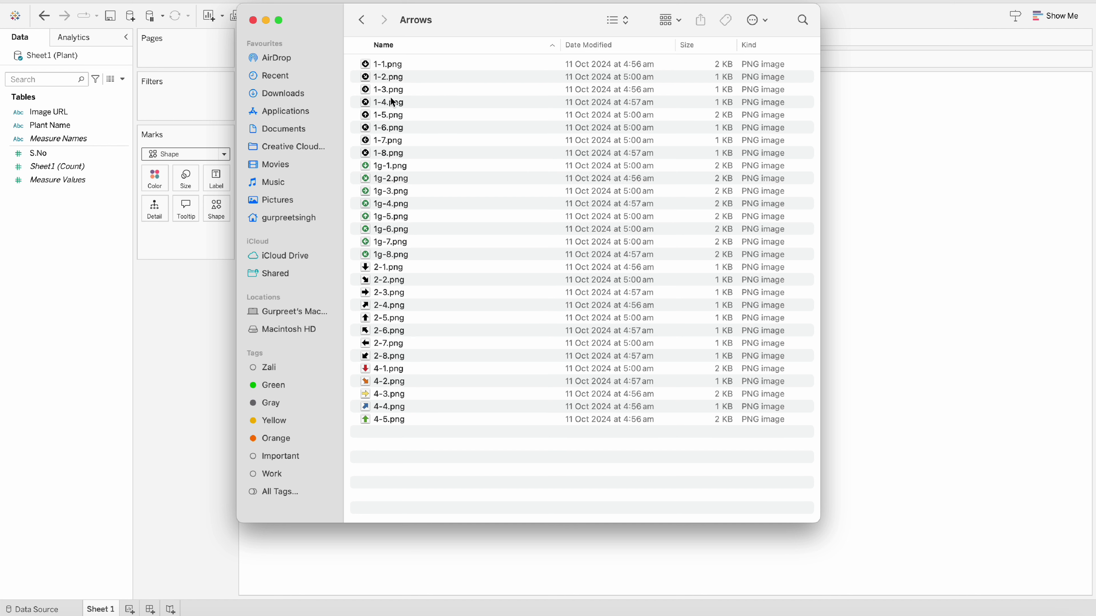
{"action": "left_click", "coordinate": [361, 19]}
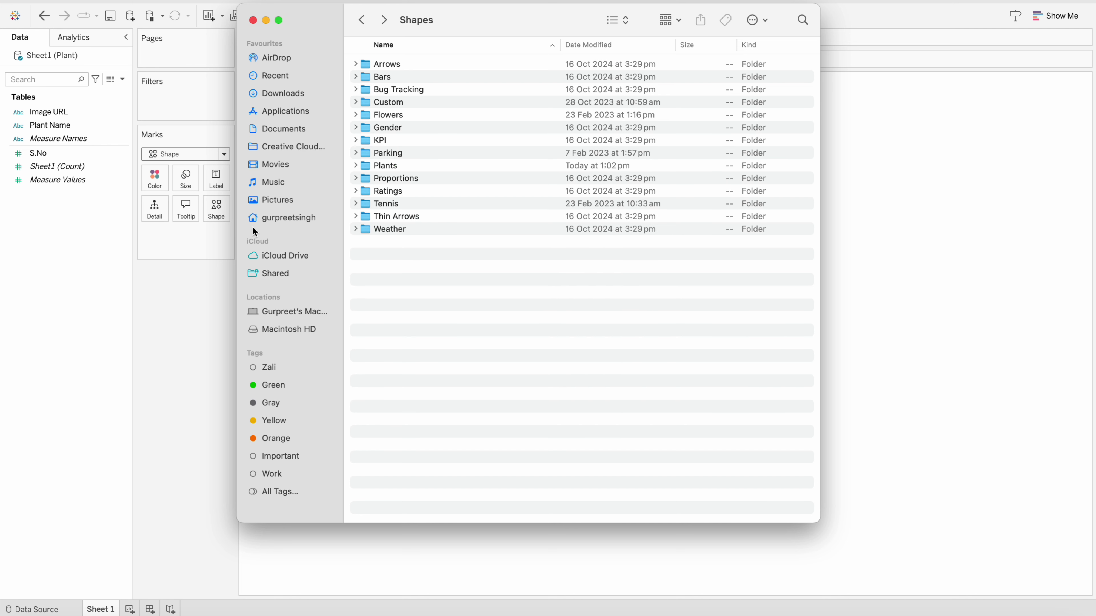
{"action": "left_click", "coordinate": [222, 216]}
{"action": "left_click", "coordinate": [218, 209]}
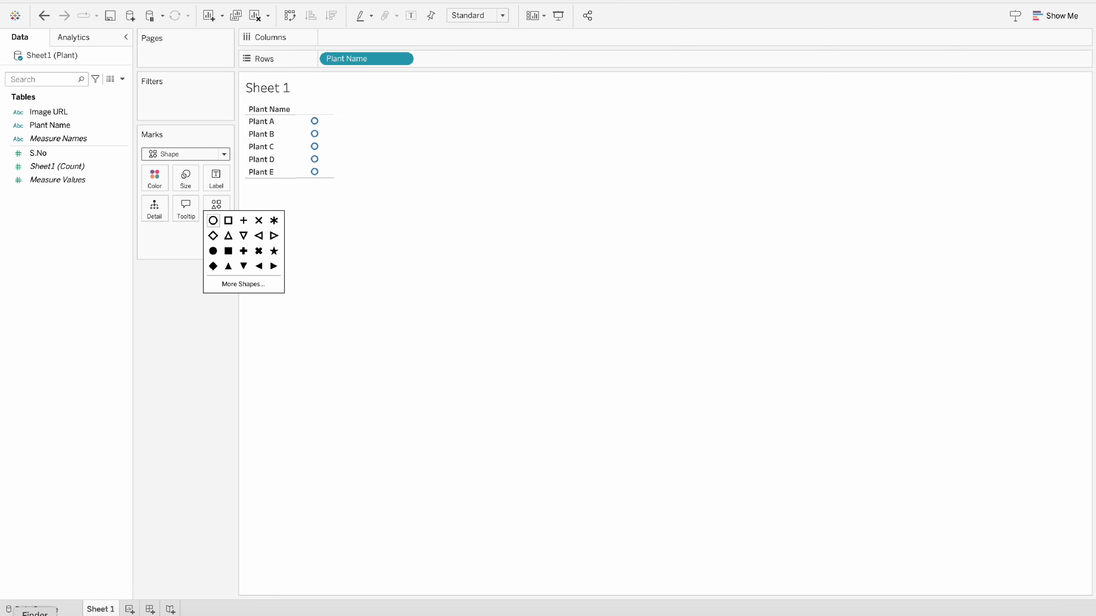
Step: Switch to Finder, create a new folder inside Shapes, open it and return to the Shapes folder
{"action": "left_click", "coordinate": [36, 615]}
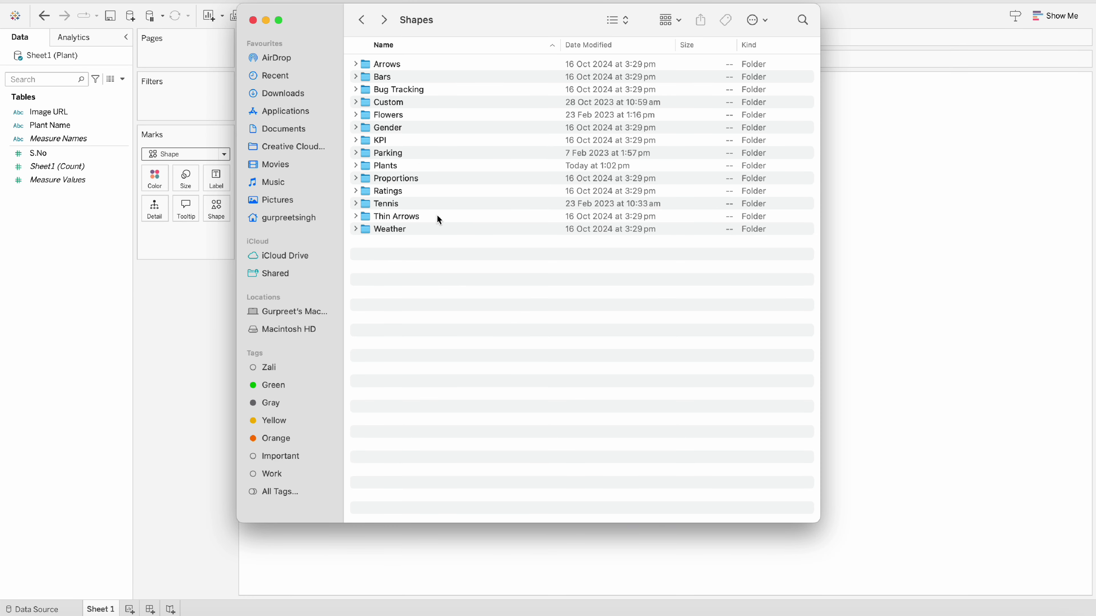
{"action": "right_click", "coordinate": [390, 278]}
{"action": "left_click", "coordinate": [402, 282]}
{"action": "key", "text": "Return"}
{"action": "double_click", "coordinate": [420, 230]}
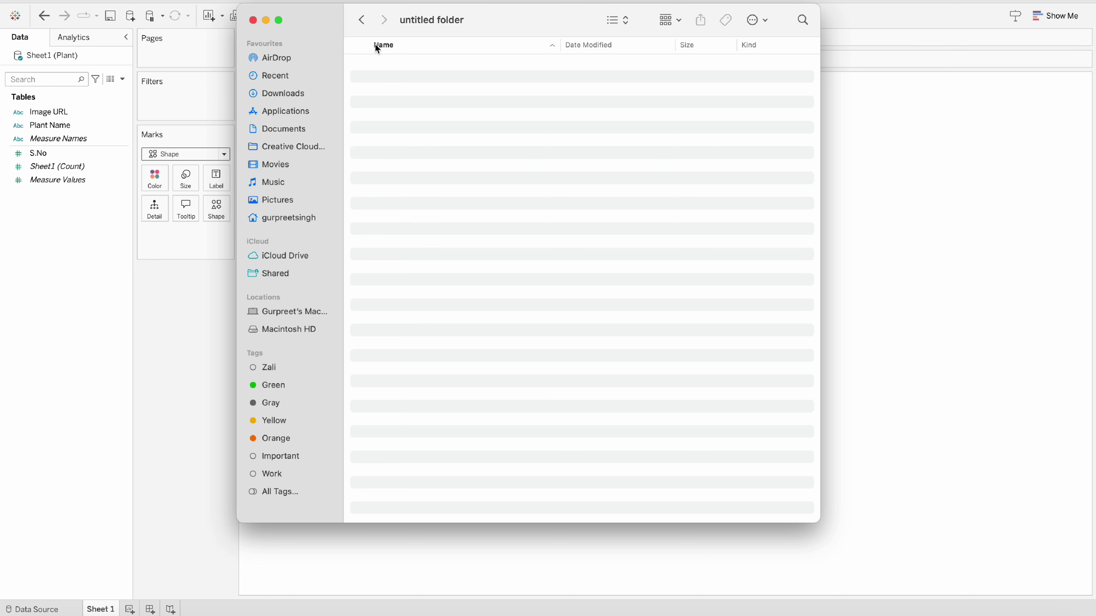
{"action": "left_click", "coordinate": [362, 20]}
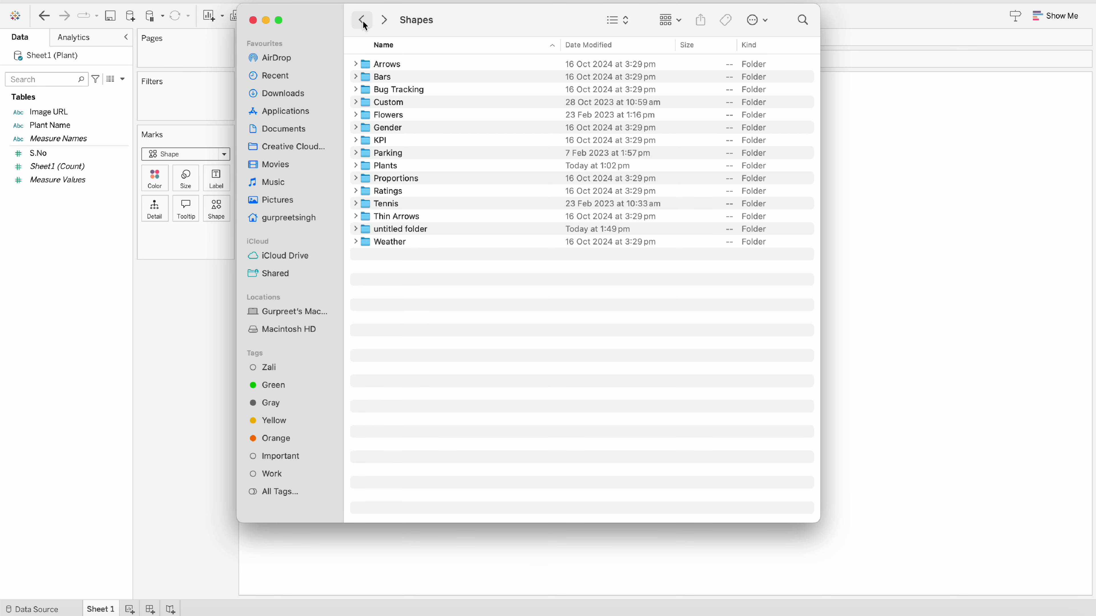
Step: Open the Plants folder and show its PNG images as icons
{"action": "double_click", "coordinate": [385, 166]}
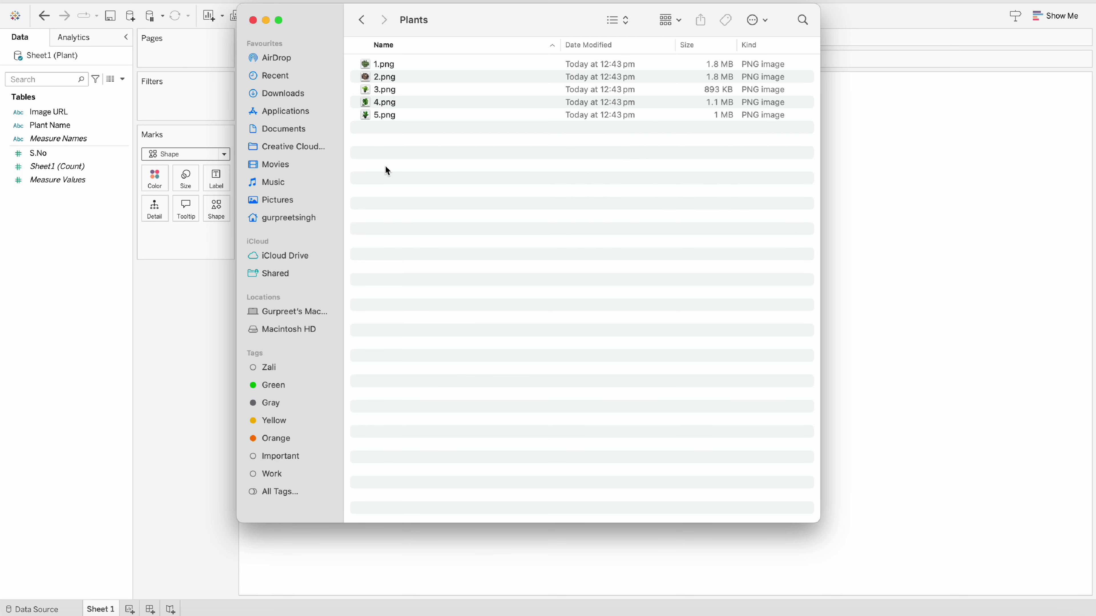
{"action": "left_click", "coordinate": [616, 21]}
{"action": "left_click", "coordinate": [623, 7]}
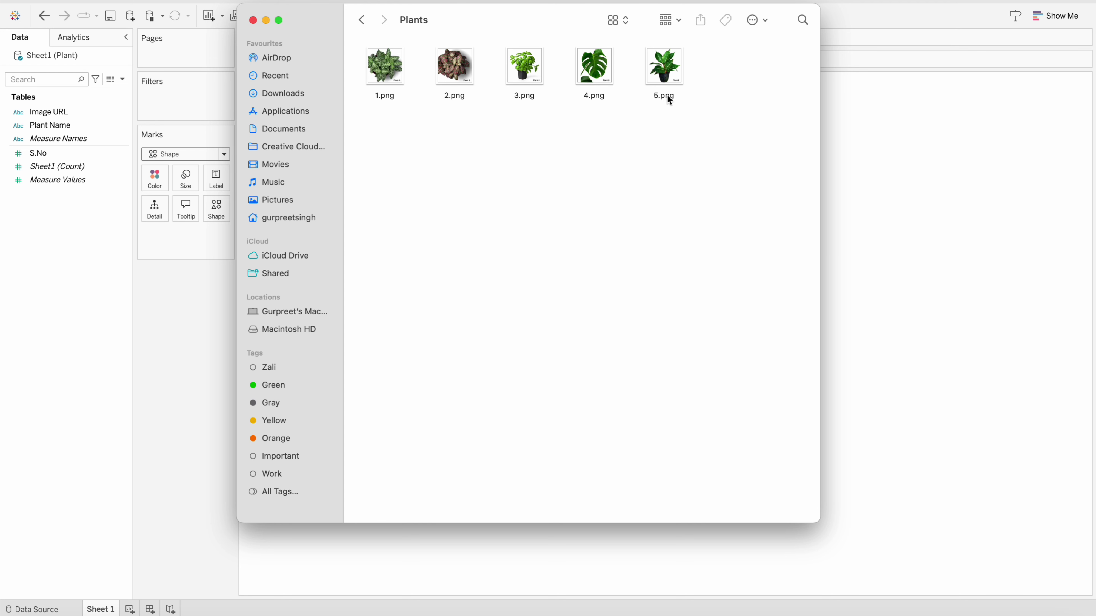
Step: Switch back to Tableau and reload the custom shapes while editing the marks' shape
{"action": "left_click", "coordinate": [203, 273]}
{"action": "left_click", "coordinate": [218, 213]}
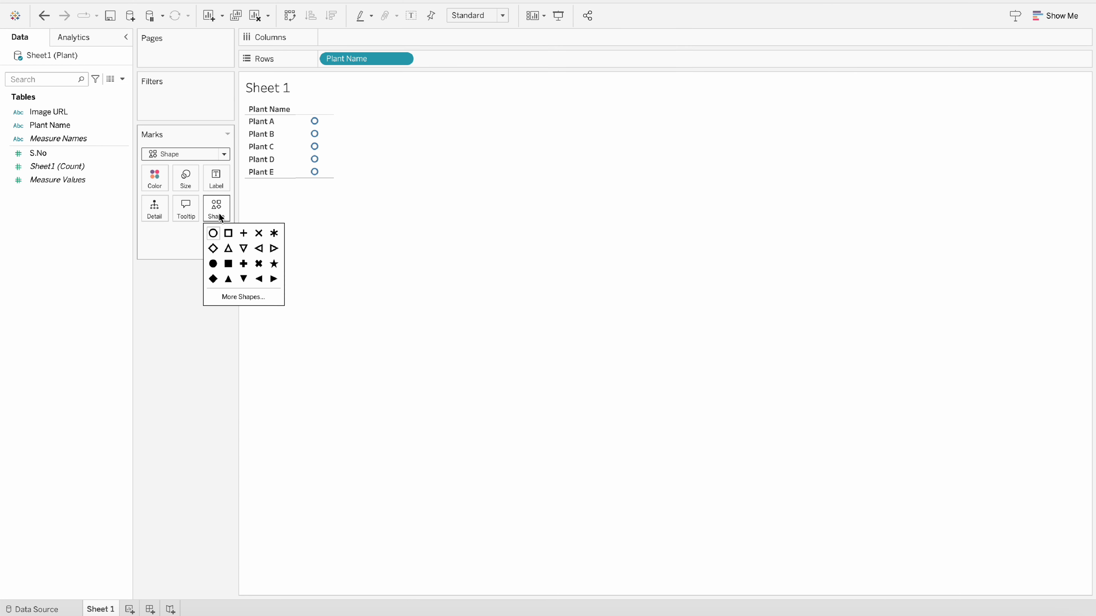
{"action": "left_click", "coordinate": [230, 297]}
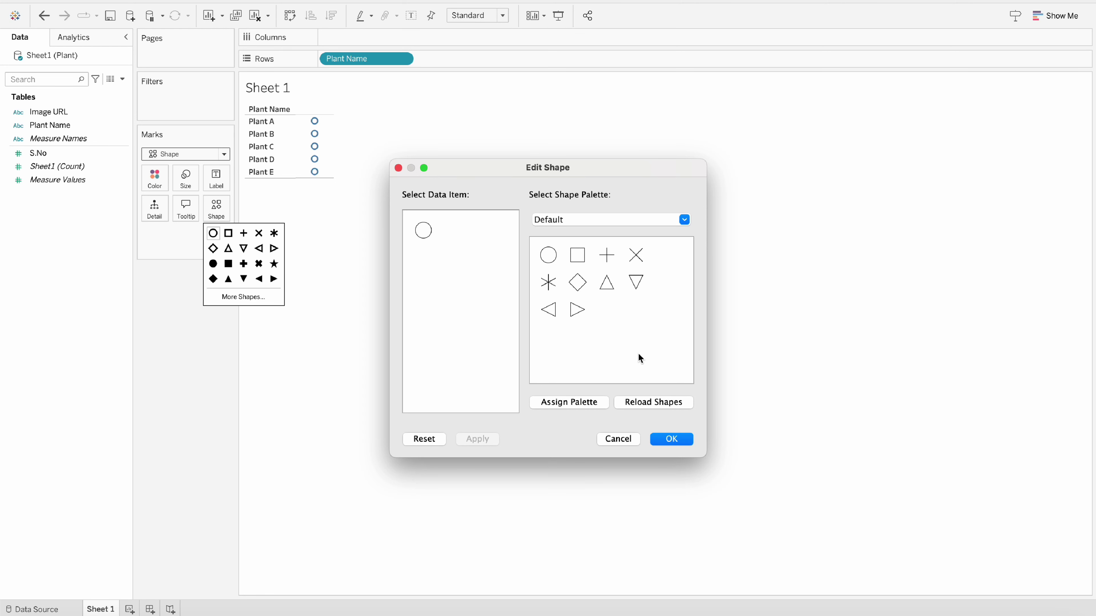
{"action": "left_click", "coordinate": [643, 403]}
Step: Apply the first image of the Plants palette as the shape for all marks
{"action": "left_click", "coordinate": [603, 218]}
{"action": "left_click", "coordinate": [603, 218]}
{"action": "left_click", "coordinate": [603, 218]}
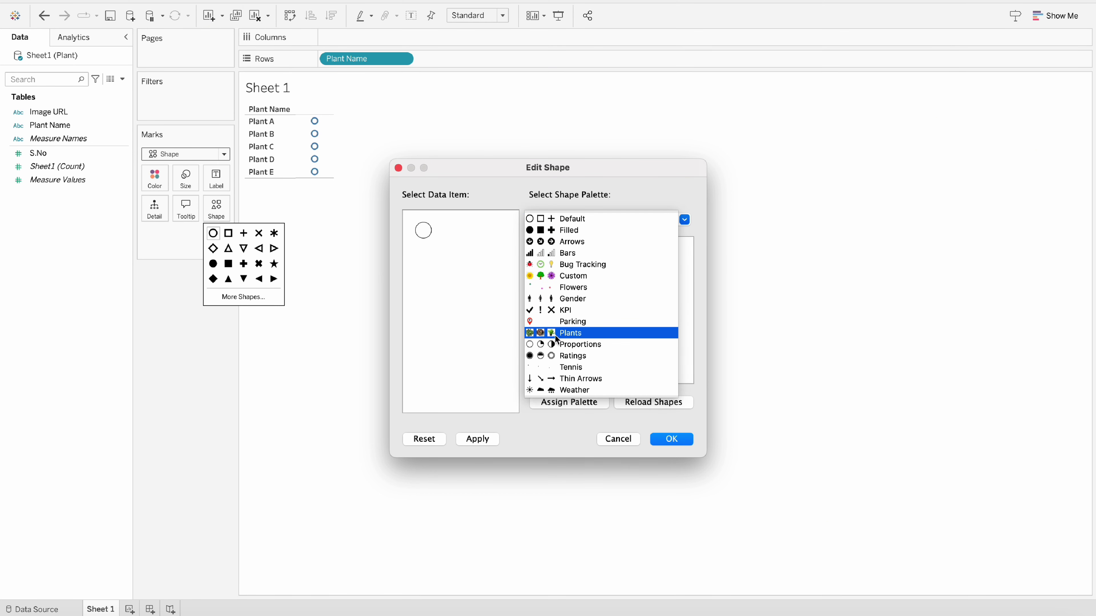
{"action": "left_click", "coordinate": [573, 337]}
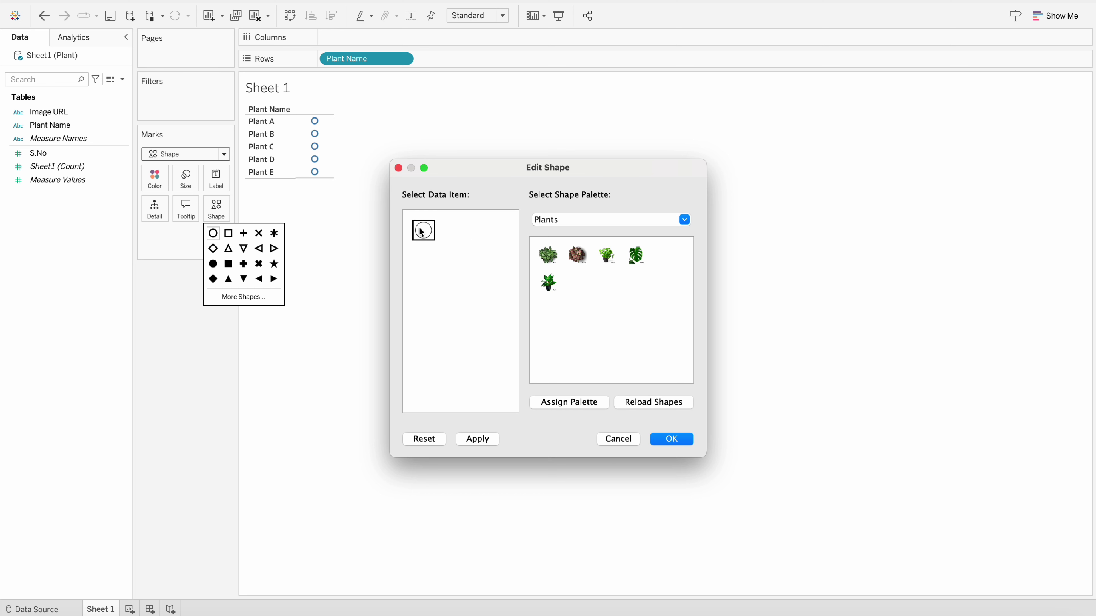
{"action": "left_click", "coordinate": [548, 256]}
{"action": "left_click", "coordinate": [666, 440]}
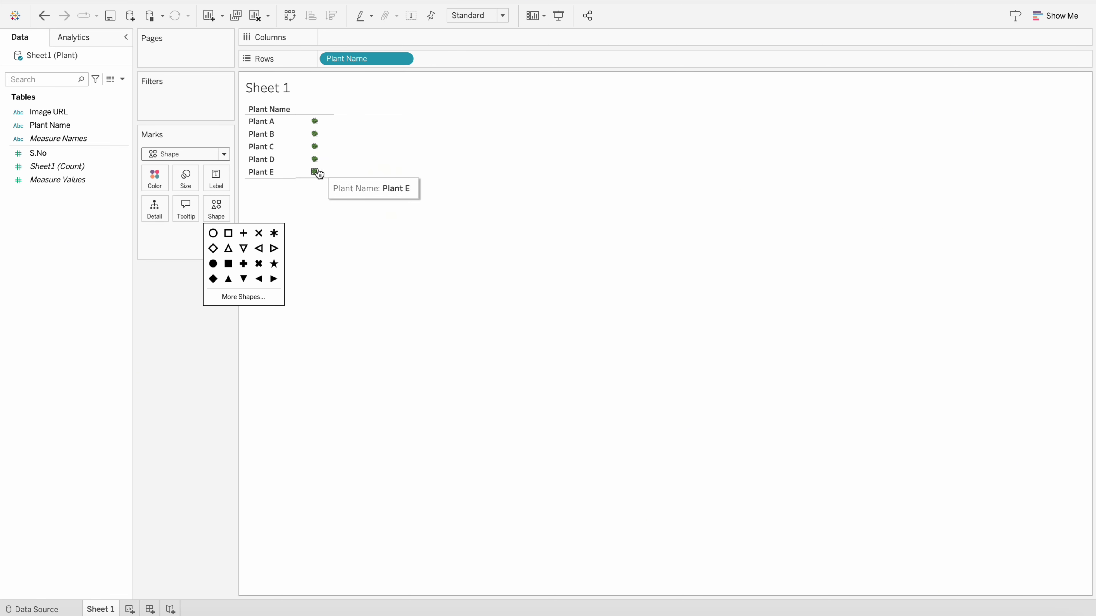
{"action": "left_click", "coordinate": [324, 221]}
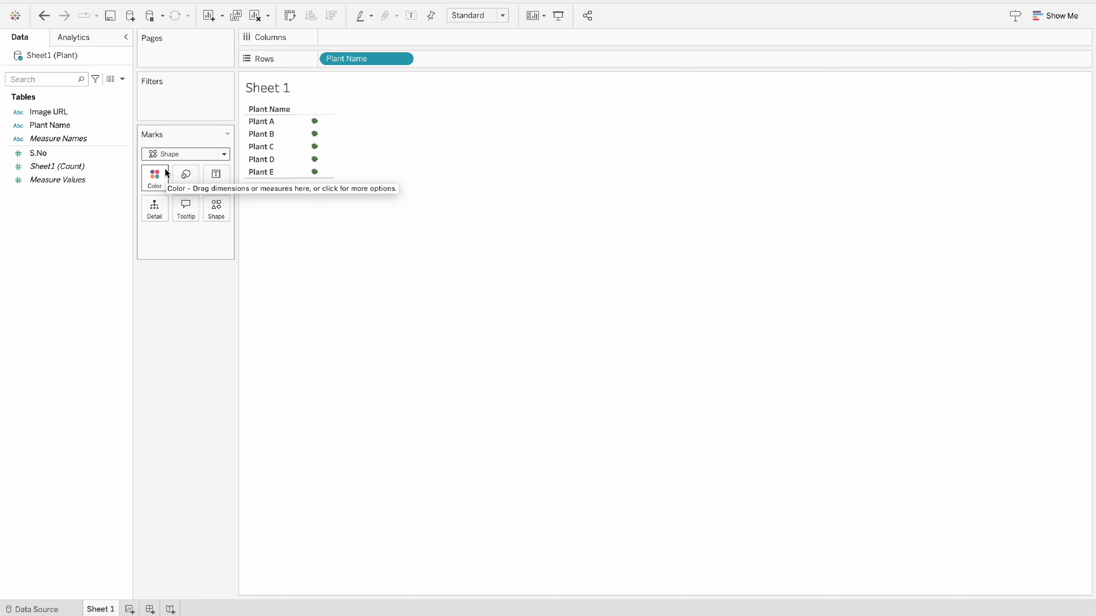
Step: Encode the marks' shape by Plant Name and choose the Plants shape palette for it
{"action": "left_click_drag", "start_coordinate": [72, 125], "coordinate": [219, 207]}
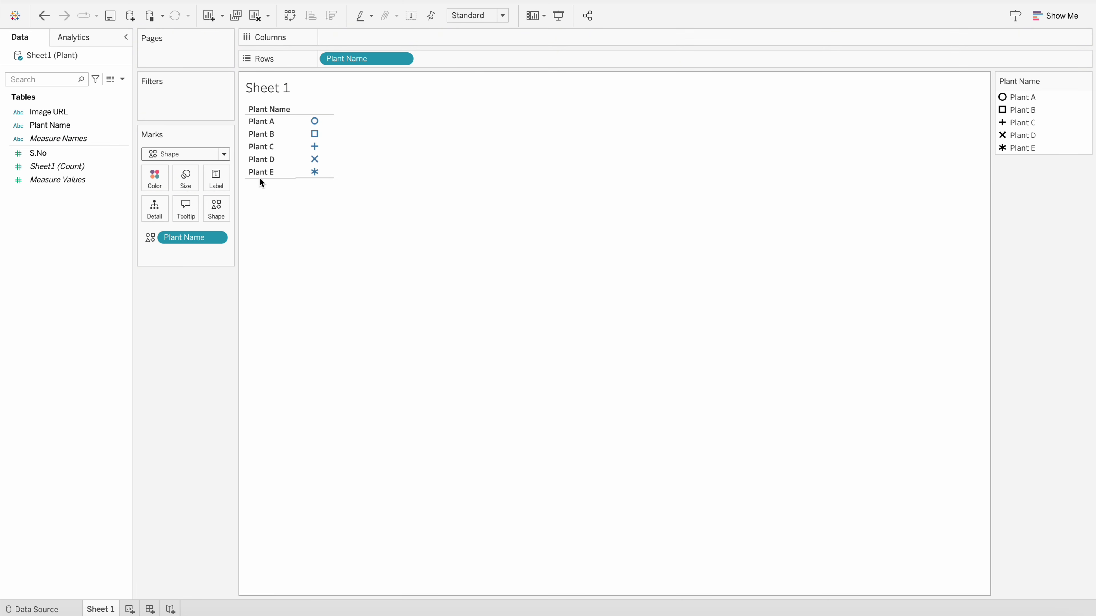
{"action": "left_click", "coordinate": [222, 210]}
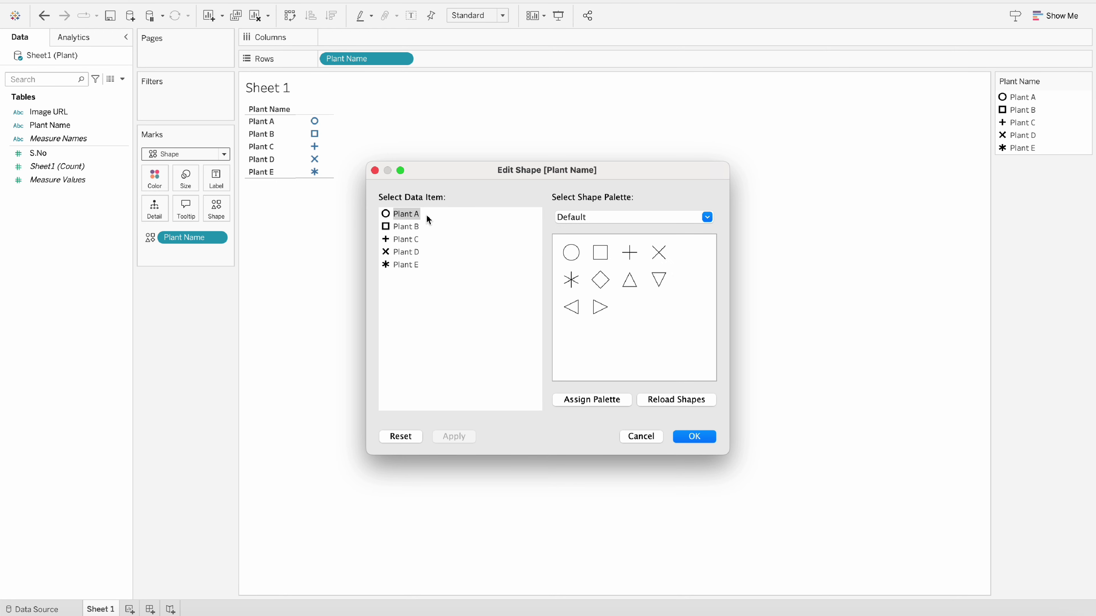
{"action": "left_click", "coordinate": [580, 221]}
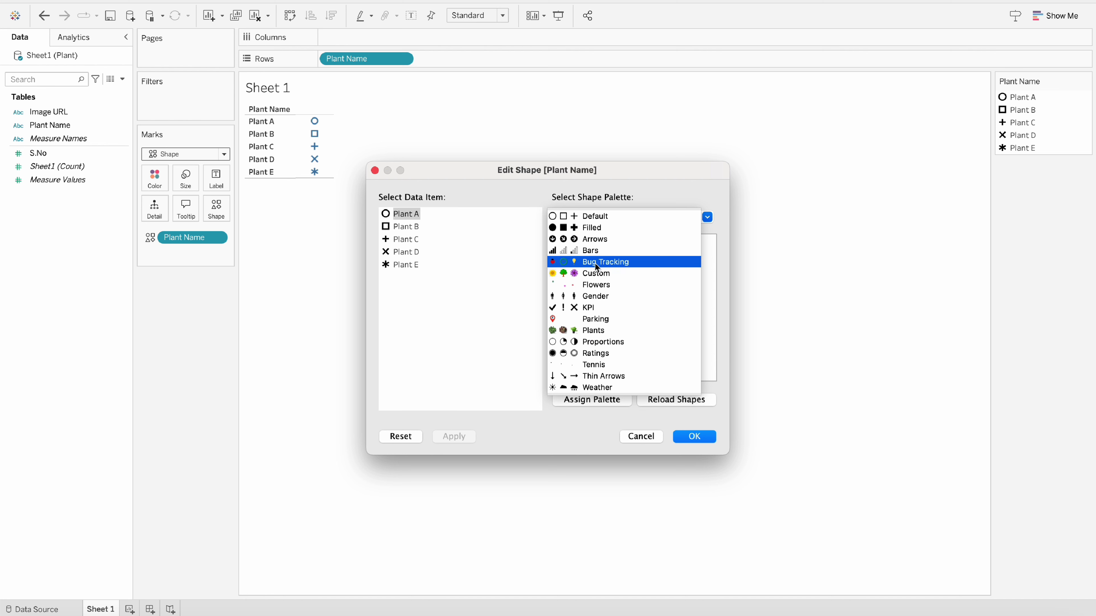
{"action": "left_click", "coordinate": [590, 330]}
Step: Assign the five Plants palette images in order to Plant A through Plant E and apply them
{"action": "left_click", "coordinate": [577, 252]}
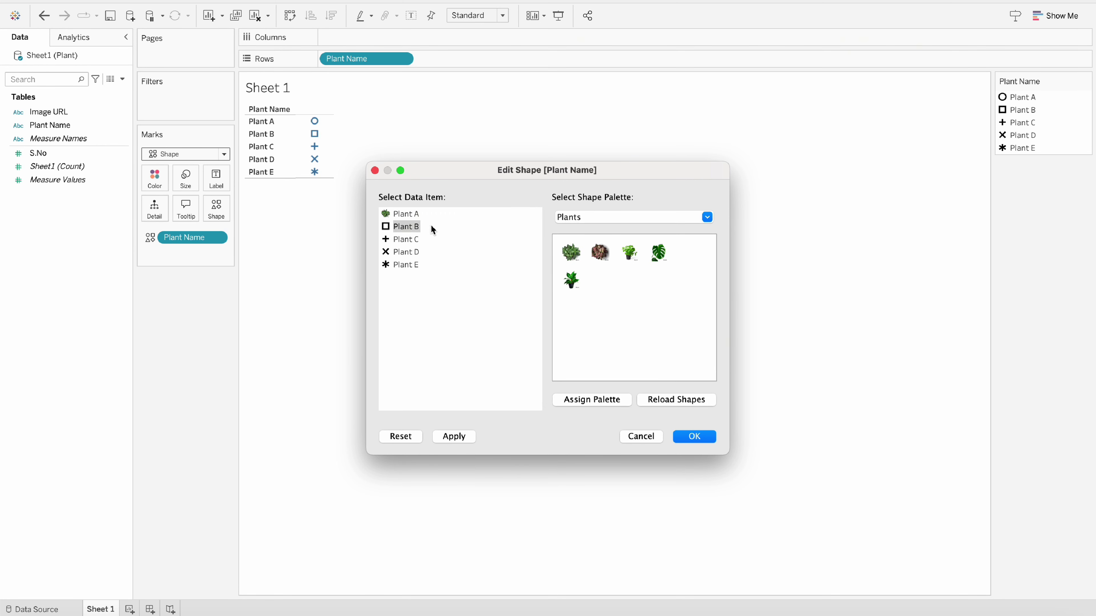
{"action": "left_click", "coordinate": [630, 253]}
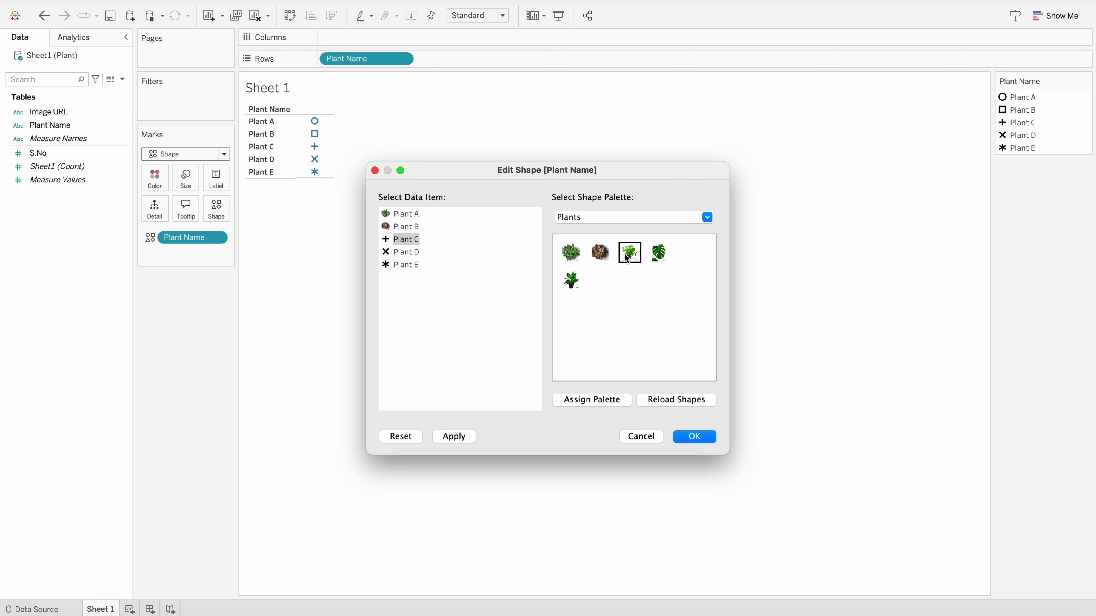
{"action": "left_click", "coordinate": [419, 253]}
{"action": "left_click", "coordinate": [659, 254]}
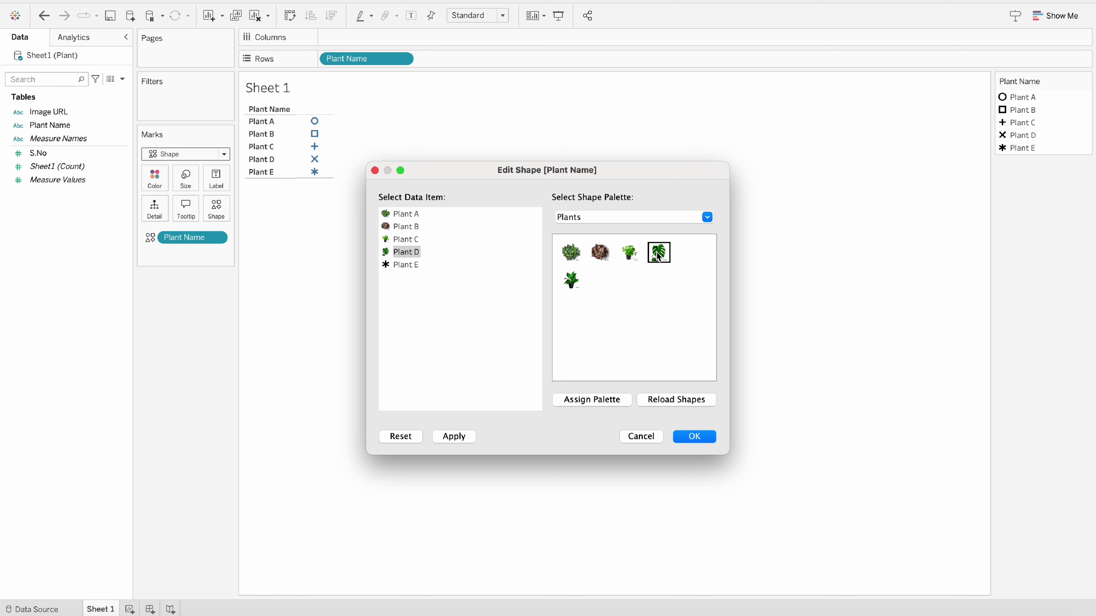
{"action": "left_click", "coordinate": [433, 264]}
{"action": "left_click", "coordinate": [577, 287]}
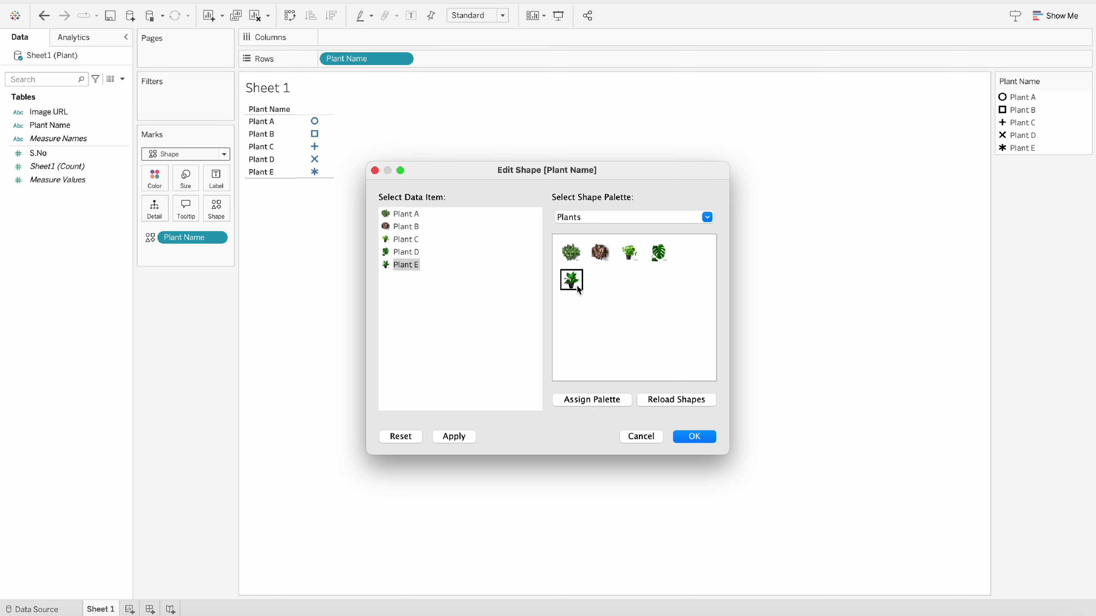
{"action": "left_click", "coordinate": [701, 436]}
{"action": "mouse_move", "coordinate": [315, 176]}
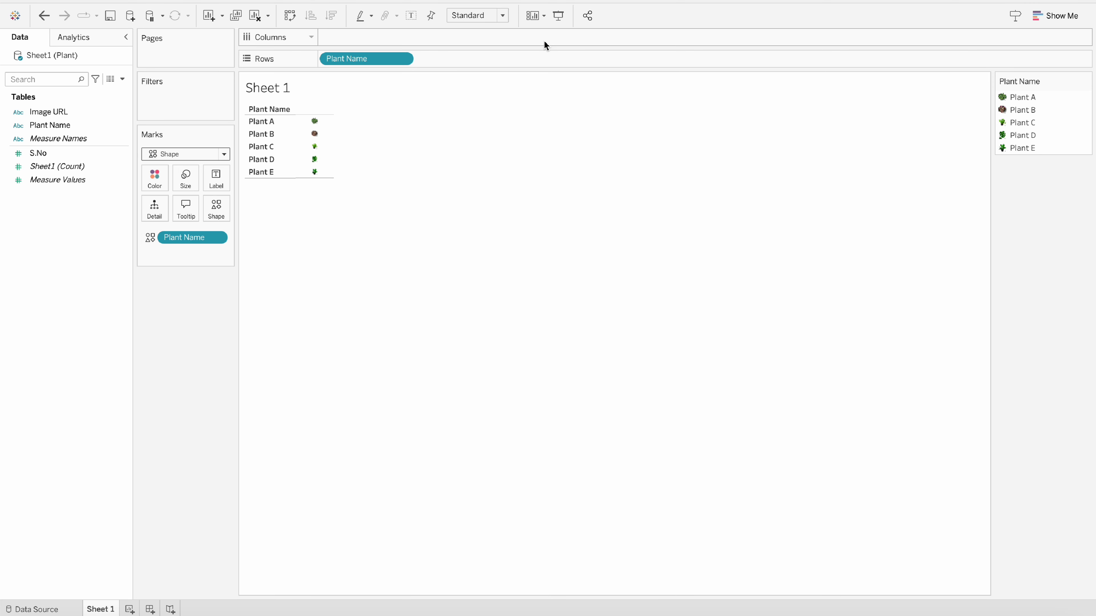
Step: Fit the sheet to Entire View and enlarge the plant image marks to nearly fill their rows
{"action": "left_click", "coordinate": [503, 16]}
{"action": "left_click", "coordinate": [481, 56]}
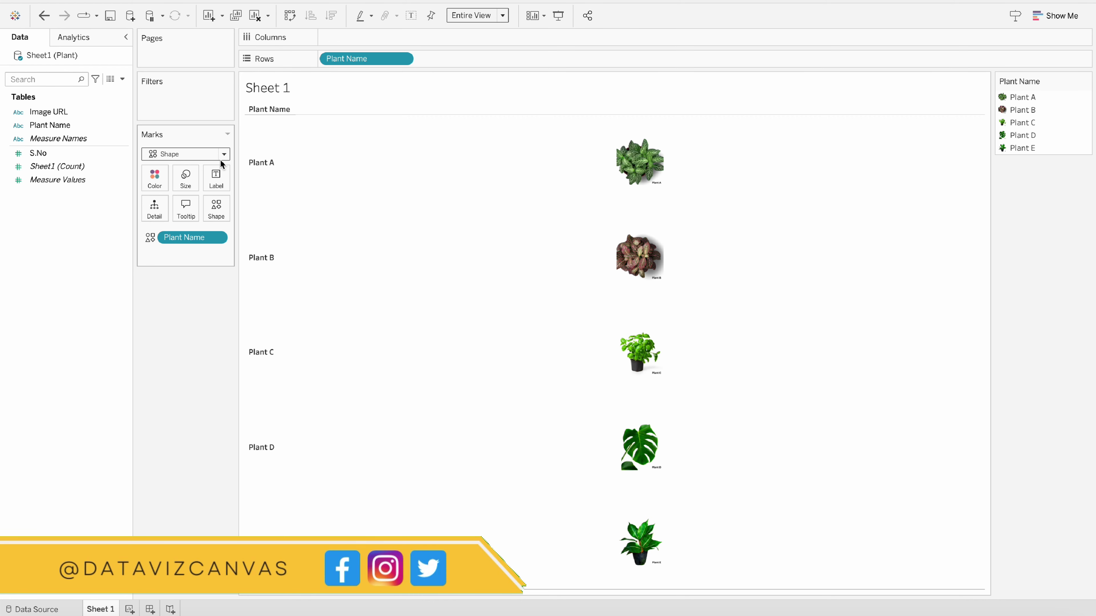
{"action": "left_click", "coordinate": [186, 188]}
{"action": "left_click", "coordinate": [227, 198]}
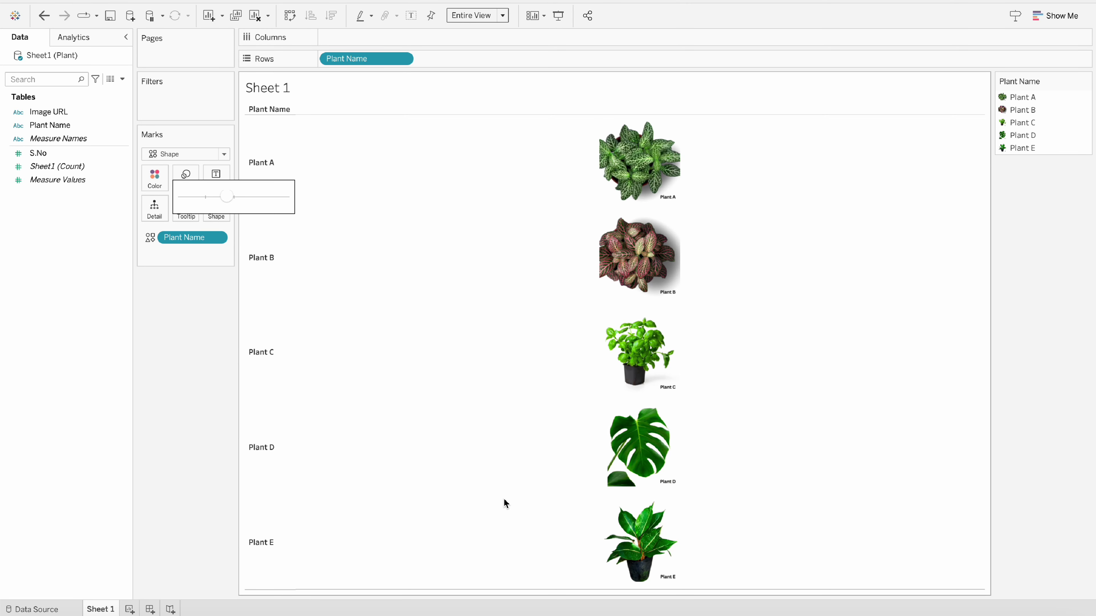
Step: Rename Sheet 1 as Shapes
{"action": "double_click", "coordinate": [113, 608]}
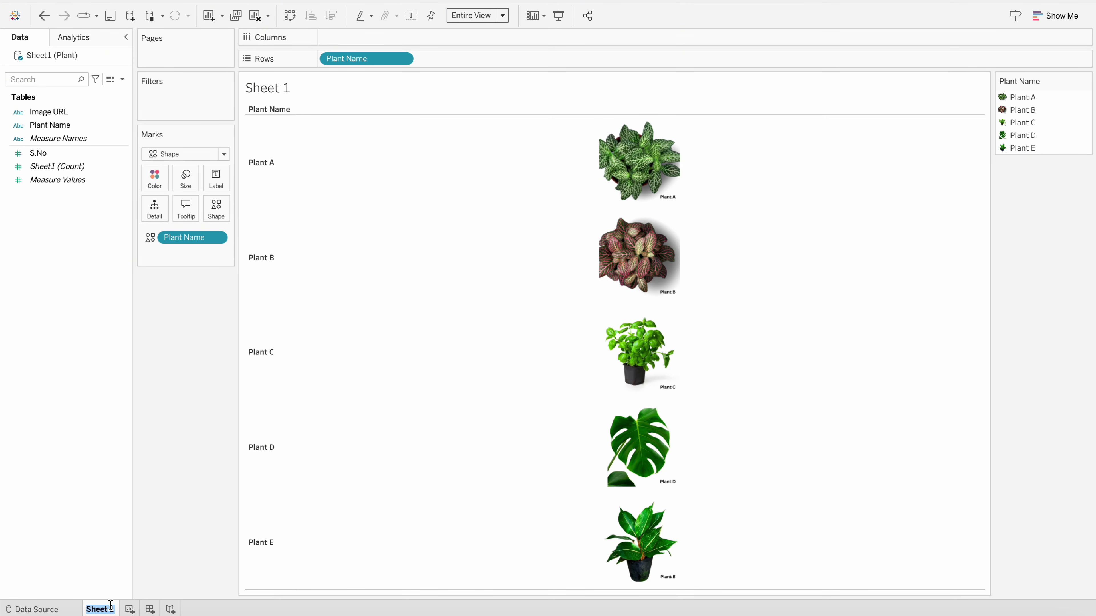
{"action": "type", "text": "Shapes"}
{"action": "key", "text": "Return"}
Step: Create a new dashboard with floating placement and a fixed size of 1500 px wide by 900 px high
{"action": "left_click", "coordinate": [150, 608]}
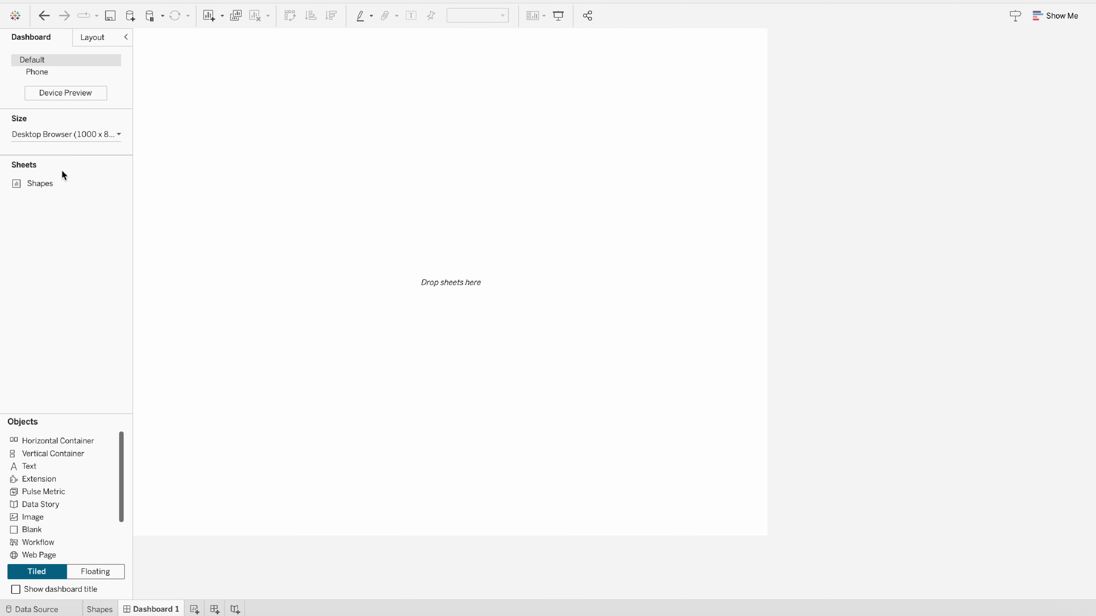
{"action": "left_click", "coordinate": [88, 572]}
{"action": "left_click", "coordinate": [88, 130]}
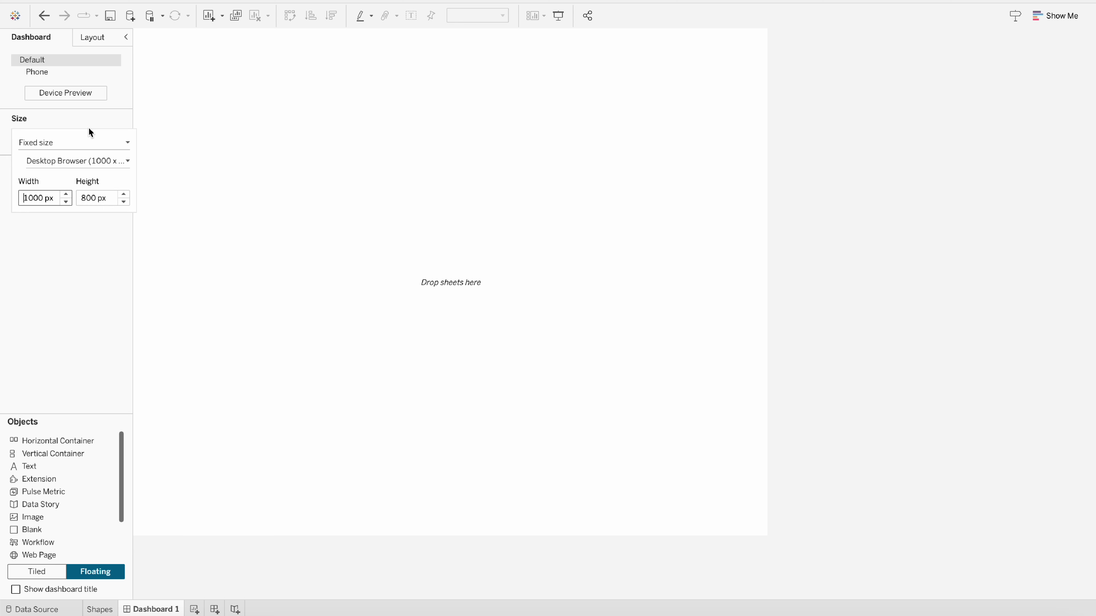
{"action": "left_click", "coordinate": [31, 195]}
{"action": "key", "text": "BackSpace"}
{"action": "type", "text": "5"}
{"action": "key", "text": "Return"}
{"action": "left_click", "coordinate": [82, 195]}
{"action": "key", "text": "BackSpace"}
{"action": "type", "text": "9"}
{"action": "key", "text": "Return"}
{"action": "left_click", "coordinate": [39, 308]}
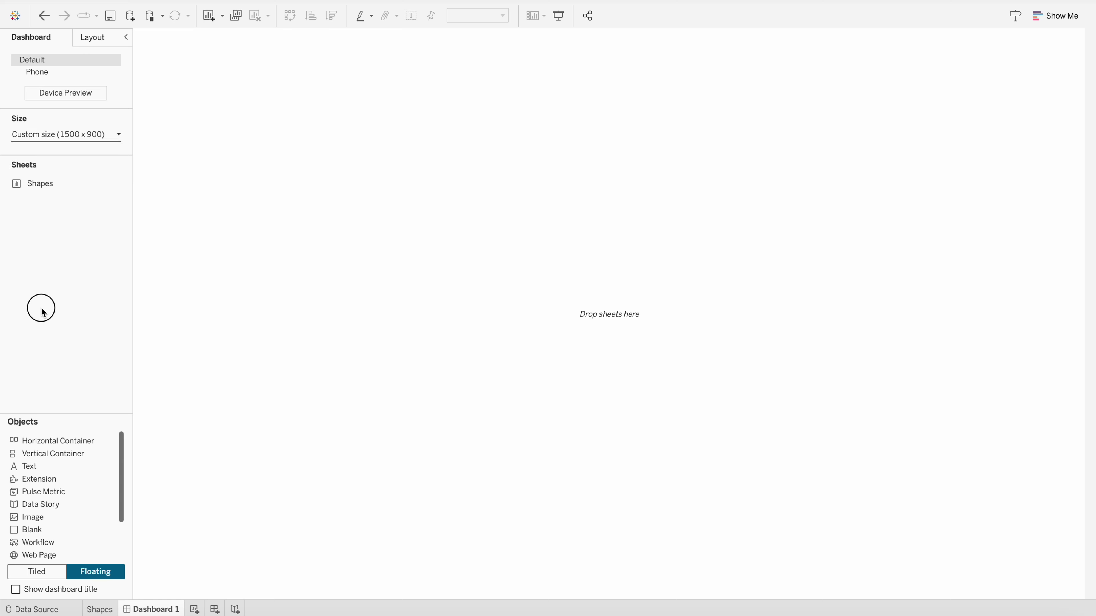
Step: Place the Shapes sheet along the dashboard's left edge, stretch it to nearly full height, and remove its Plant Name legend
{"action": "double_click", "coordinate": [37, 183]}
{"action": "left_click_drag", "start_coordinate": [38, 186], "coordinate": [141, 65]}
{"action": "left_click_drag", "start_coordinate": [254, 249], "coordinate": [257, 583]}
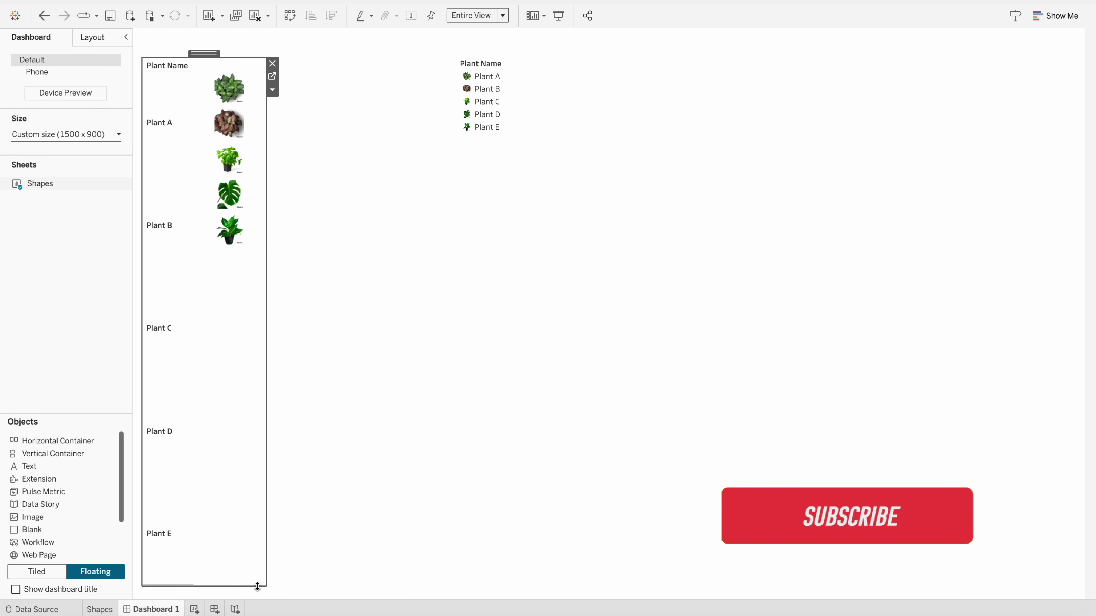
{"action": "left_click_drag", "start_coordinate": [237, 58], "coordinate": [235, 31]}
{"action": "left_click", "coordinate": [522, 85]}
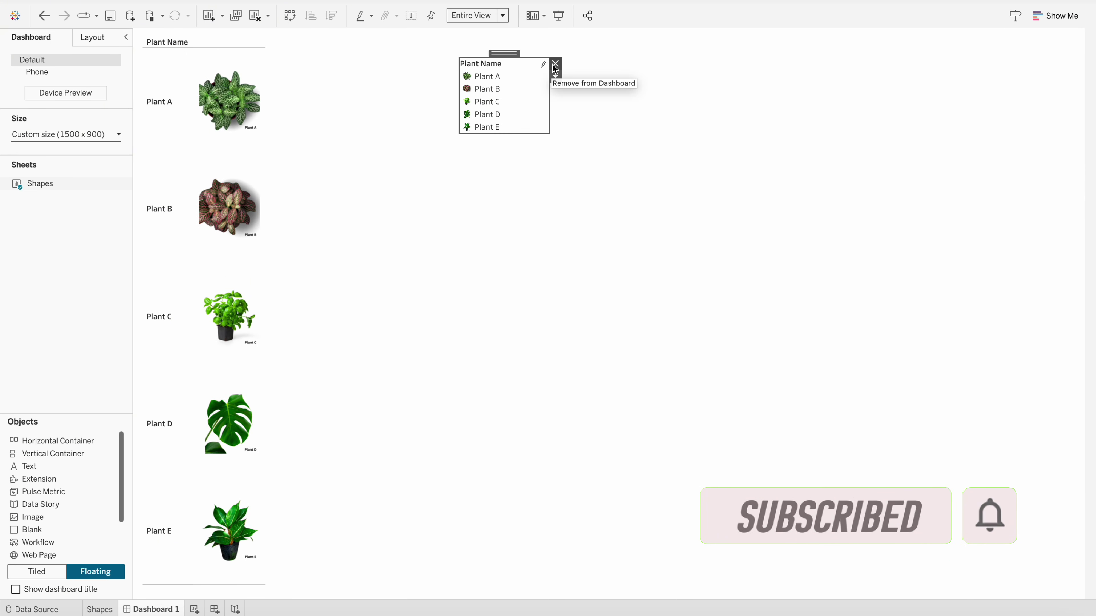
{"action": "left_click", "coordinate": [553, 63]}
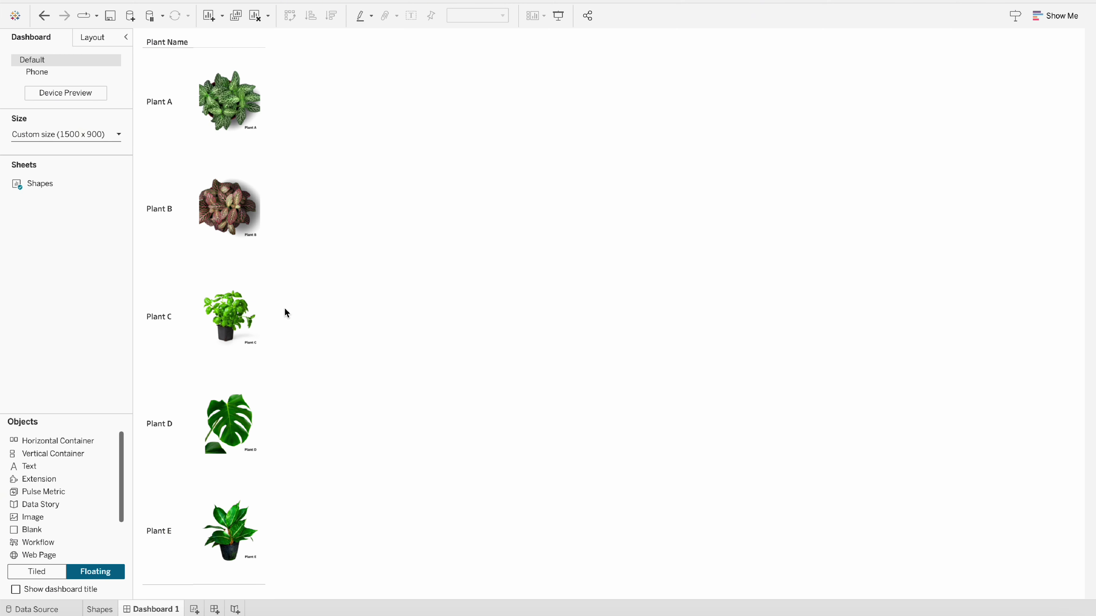
Step: Add a blank worksheet to the workbook and return to Dashboard 1
{"action": "left_click", "coordinate": [196, 609]}
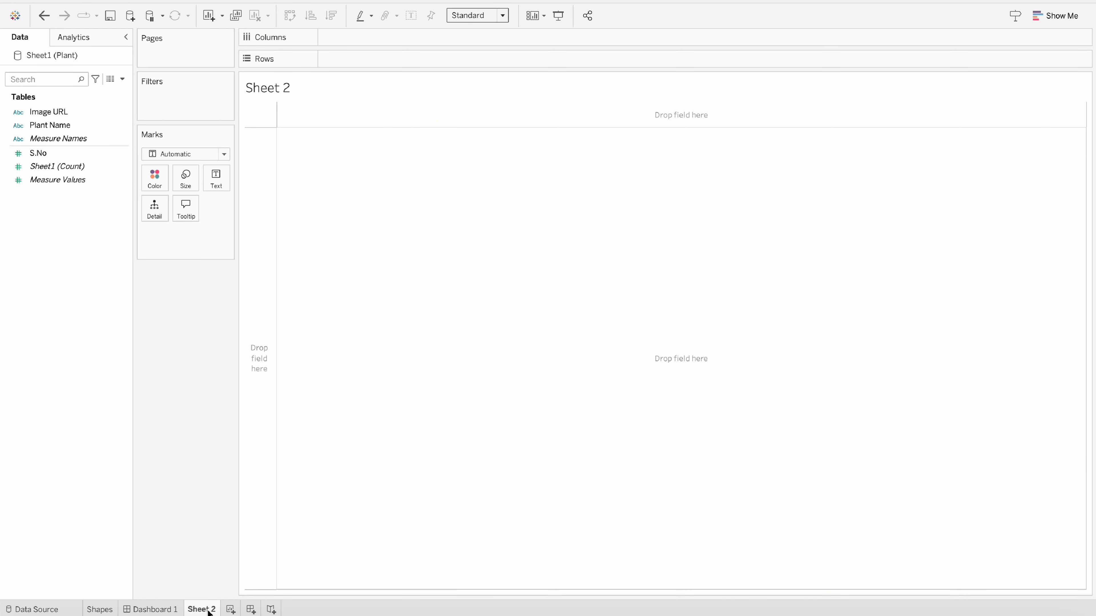
{"action": "mouse_move", "coordinate": [209, 613]}
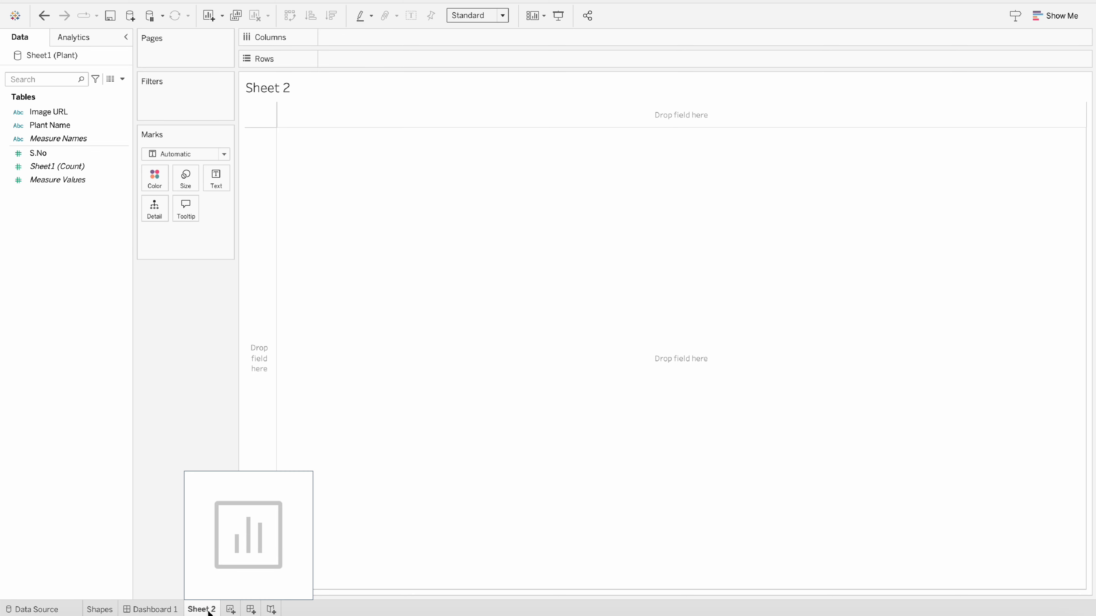
{"action": "left_click", "coordinate": [166, 610]}
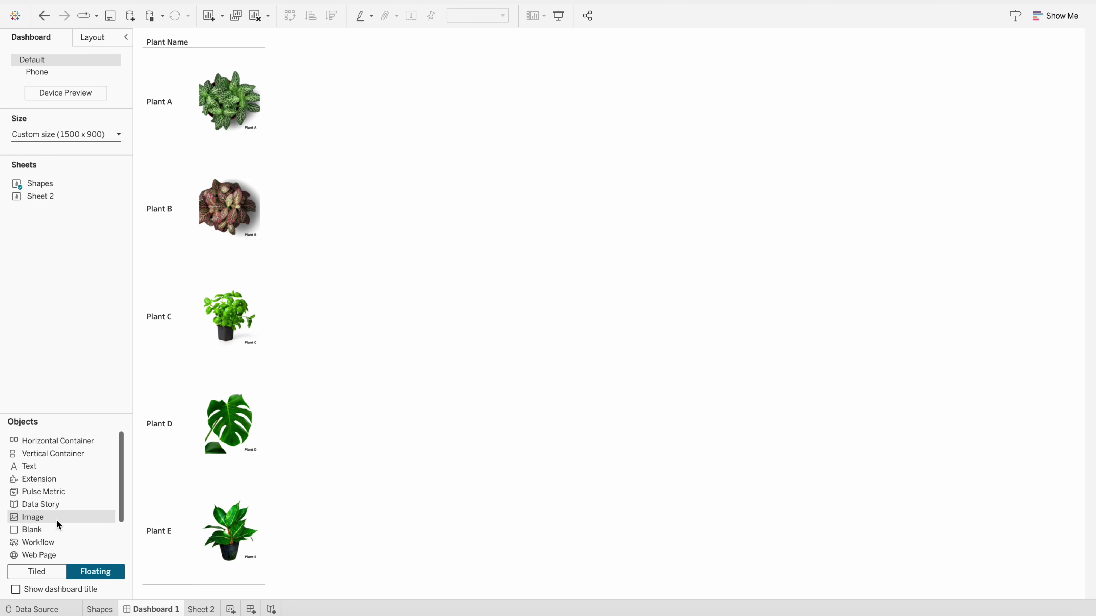
Step: Add a floating image object beside the plant list using the file 1.png, fitted and centred, and narrow its frame
{"action": "left_click_drag", "start_coordinate": [56, 520], "coordinate": [333, 51]}
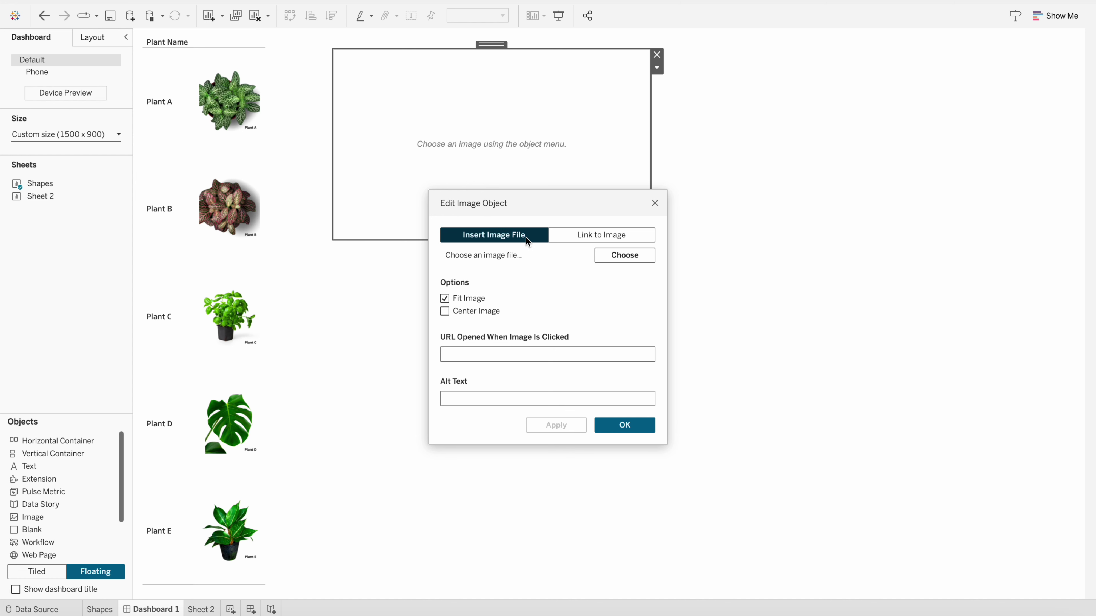
{"action": "left_click", "coordinate": [580, 242]}
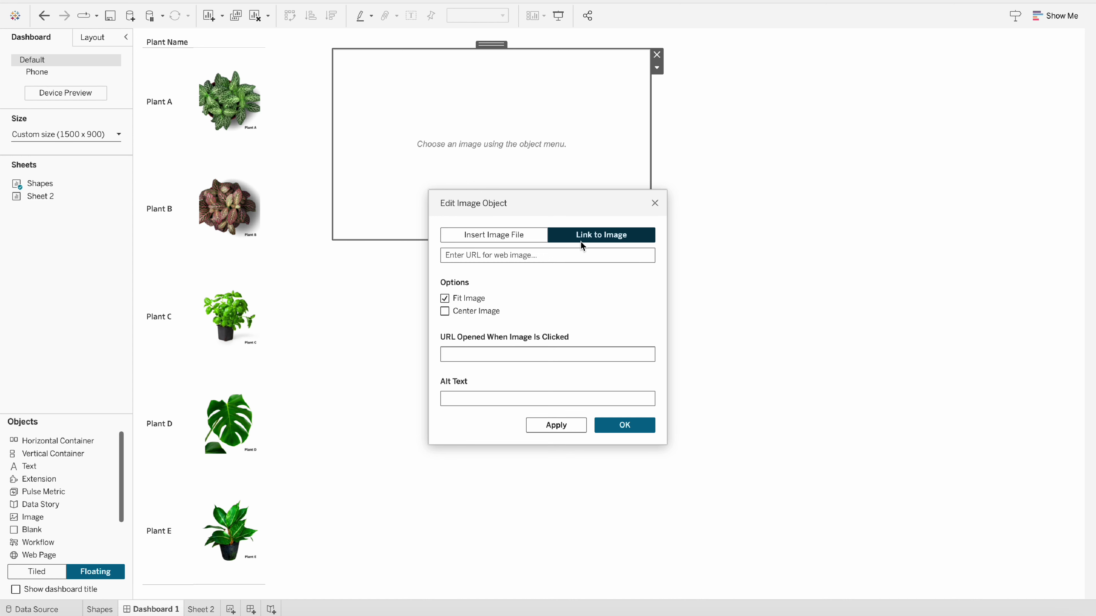
{"action": "left_click", "coordinate": [524, 240]}
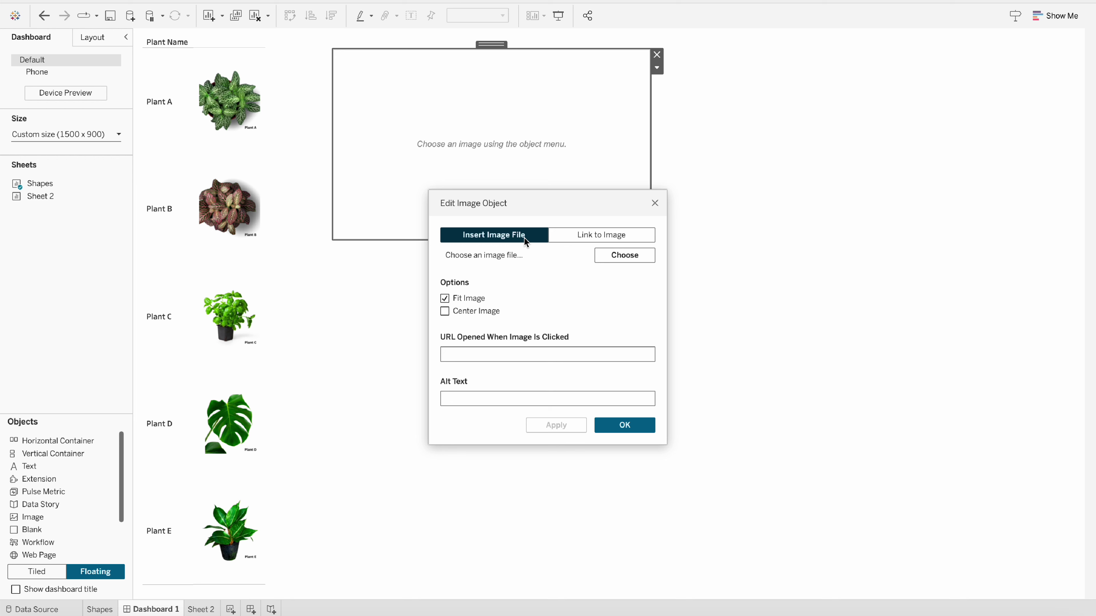
{"action": "left_click", "coordinate": [629, 258]}
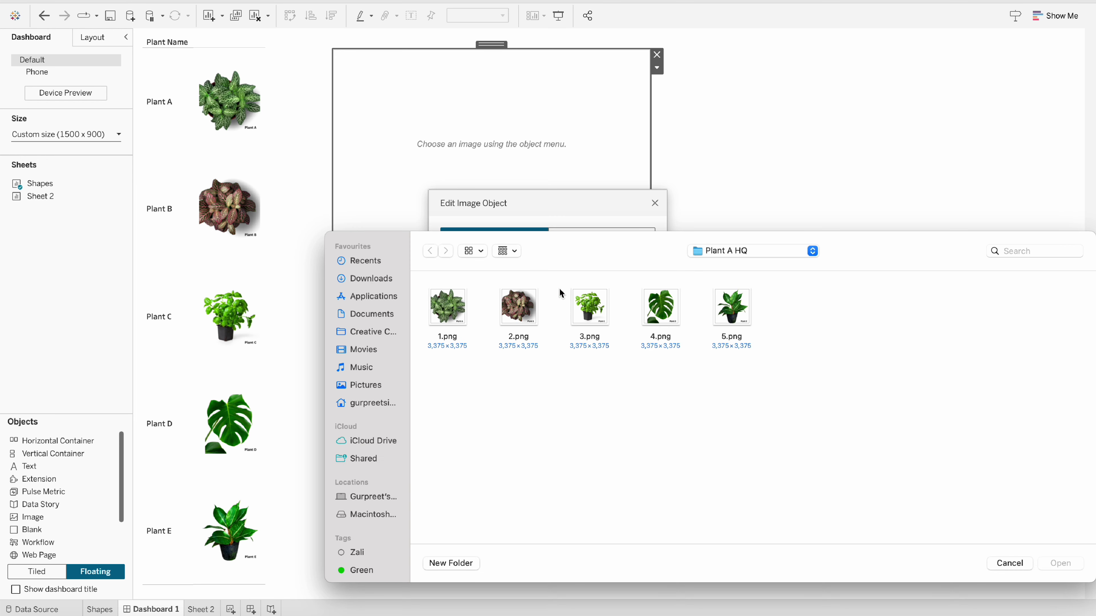
{"action": "left_click", "coordinate": [454, 317]}
{"action": "double_click", "coordinate": [452, 313]}
{"action": "left_click", "coordinate": [447, 311]}
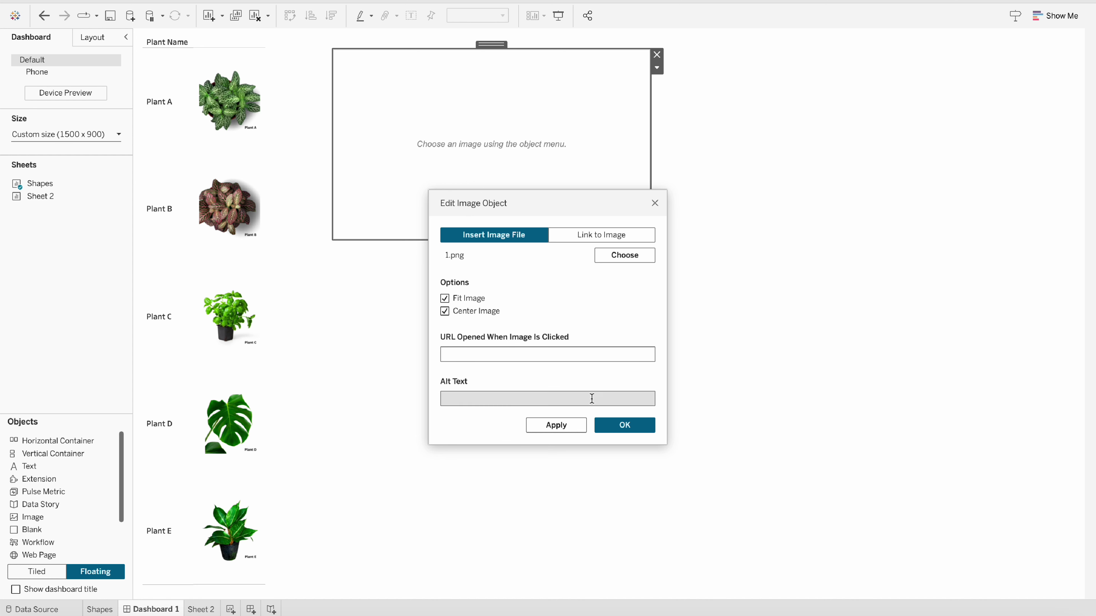
{"action": "left_click", "coordinate": [626, 425]}
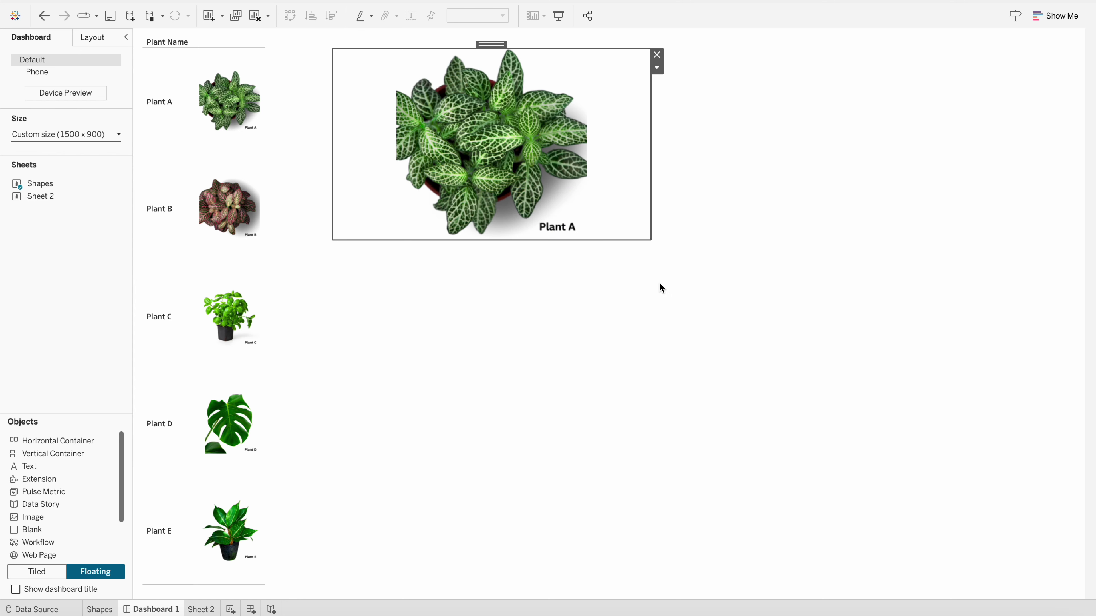
{"action": "left_click_drag", "start_coordinate": [650, 211], "coordinate": [556, 201]}
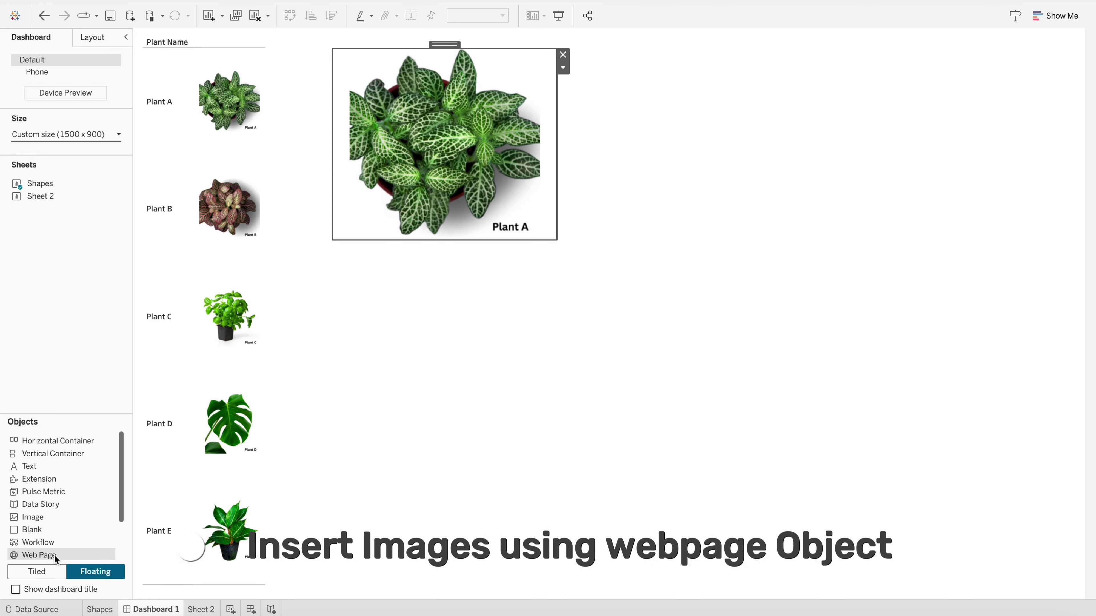
Step: Add a floating web page object beside the Plant A image, using the Plant-A.png address copied from Google Chrome
{"action": "left_click_drag", "start_coordinate": [54, 555], "coordinate": [610, 45]}
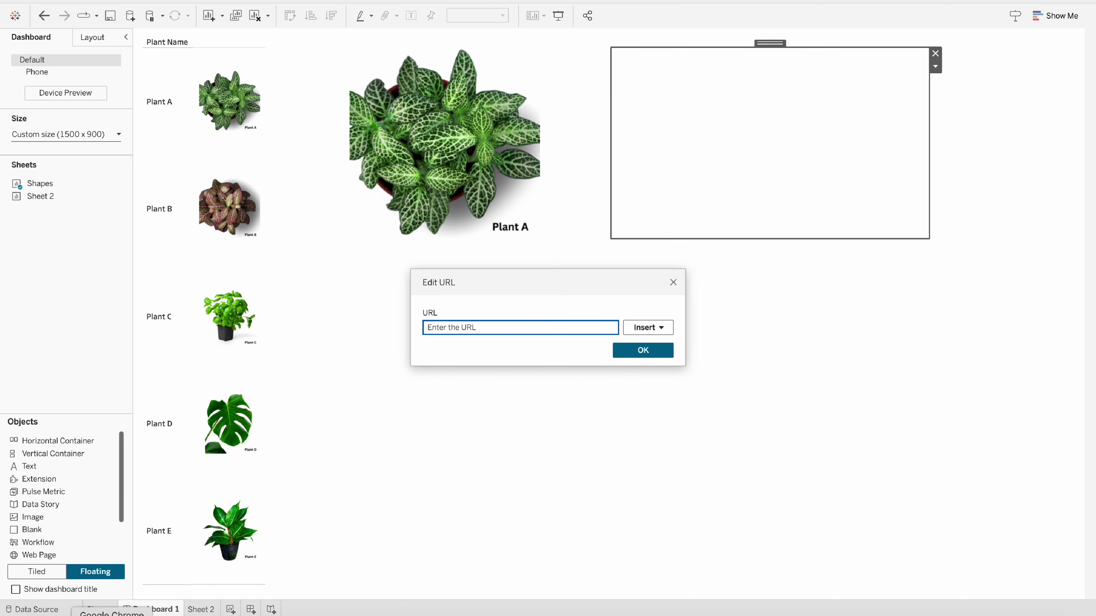
{"action": "left_click", "coordinate": [115, 614]}
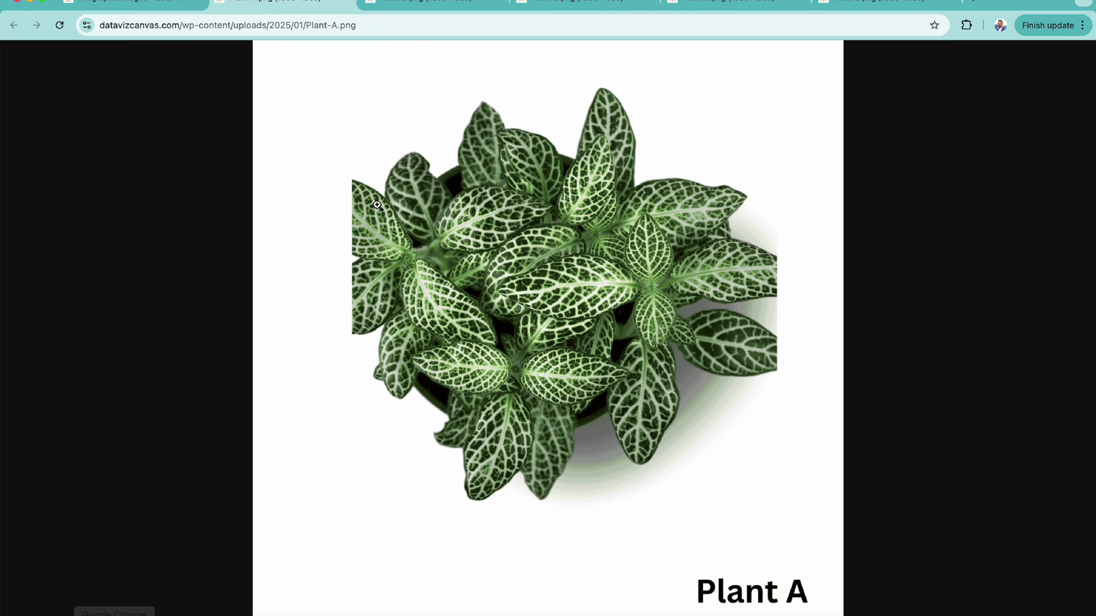
{"action": "left_click", "coordinate": [417, 28]}
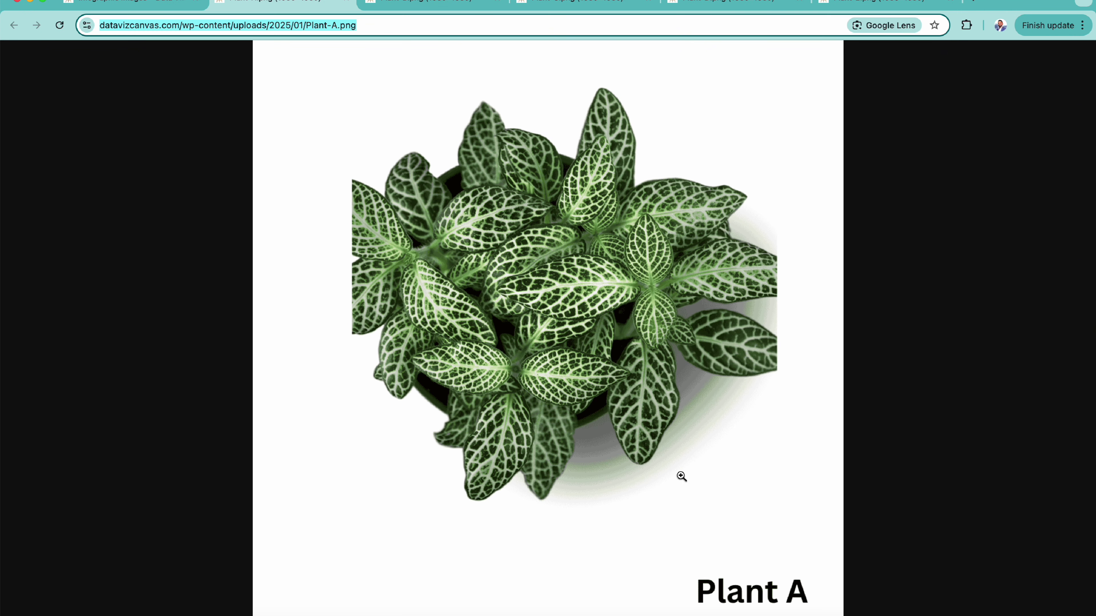
{"action": "left_click", "coordinate": [833, 608]}
{"action": "left_click", "coordinate": [521, 327]}
{"action": "key", "text": "super+v"}
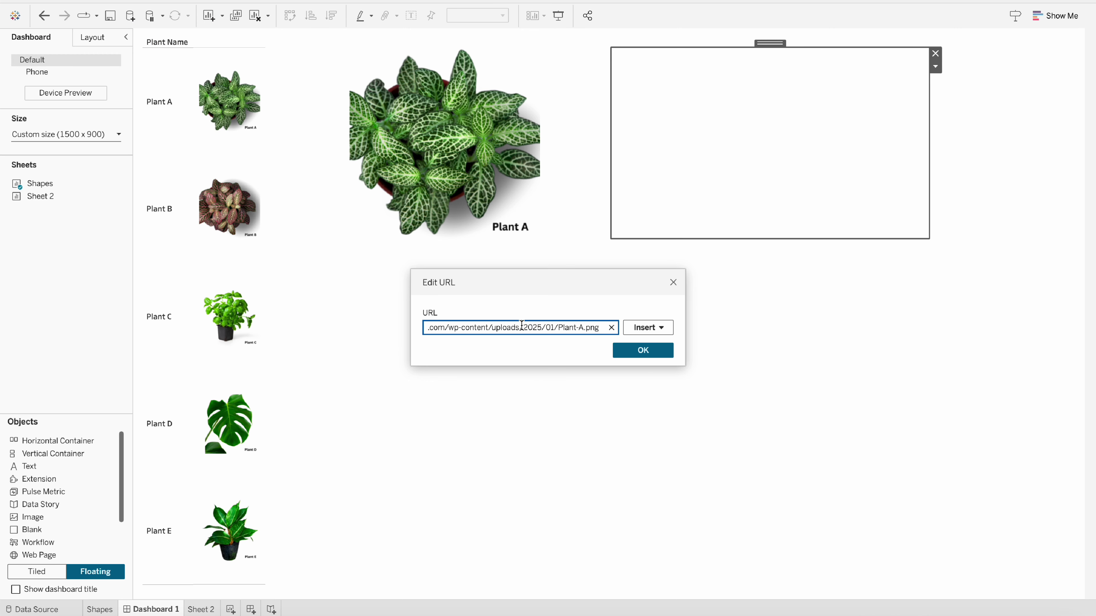
{"action": "left_click", "coordinate": [637, 351]}
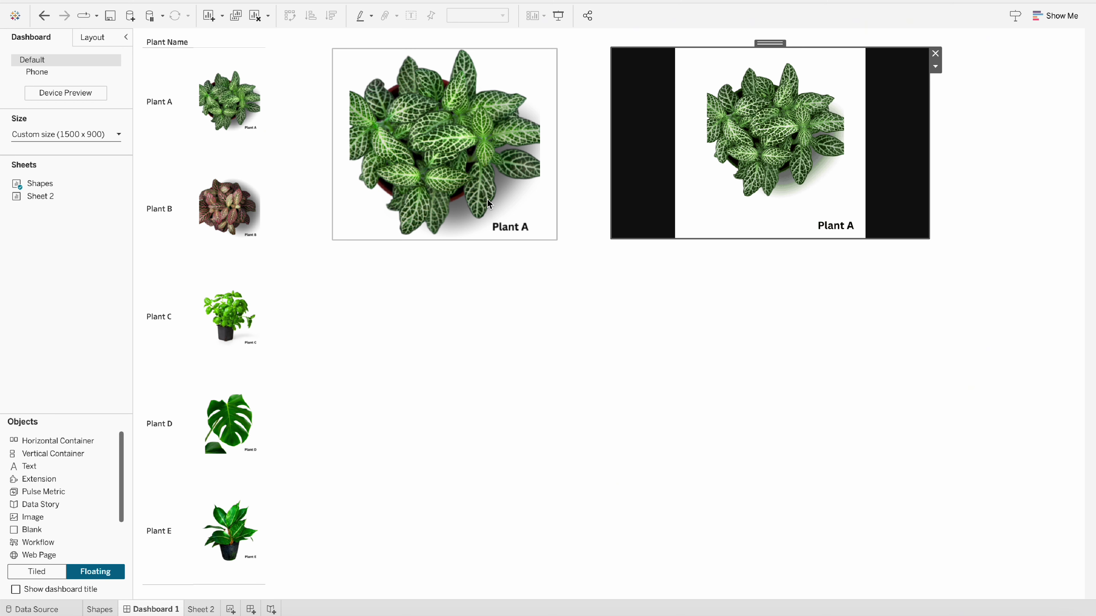
Step: Enlarge the web page object and the Plant A image object so their lower edges line up
{"action": "left_click", "coordinate": [935, 238]}
{"action": "left_click_drag", "start_coordinate": [935, 239], "coordinate": [1037, 306]}
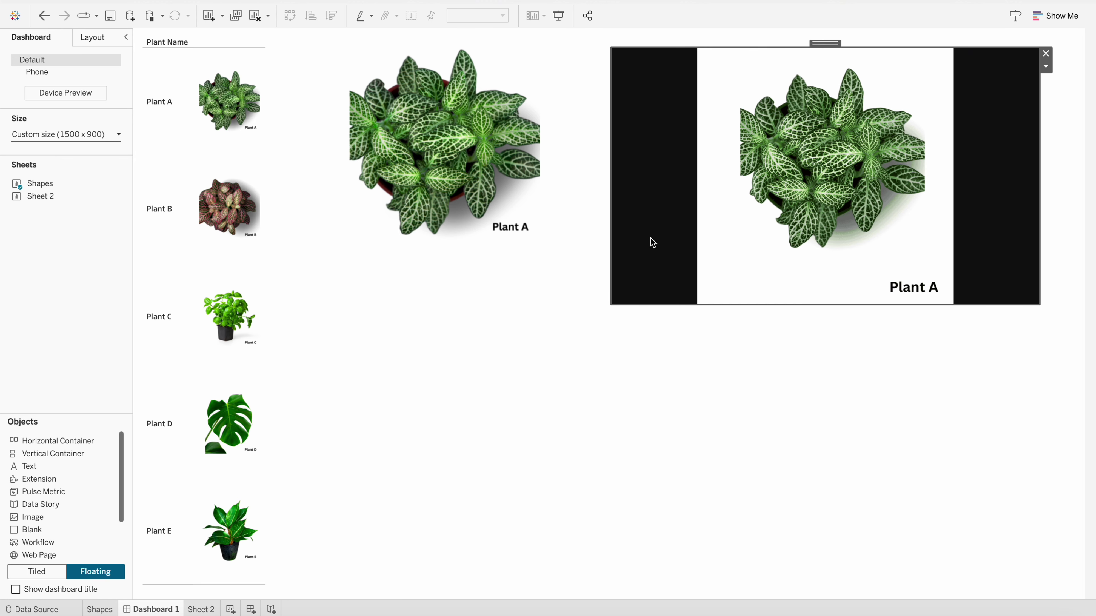
{"action": "left_click", "coordinate": [526, 203]}
{"action": "left_click_drag", "start_coordinate": [554, 239], "coordinate": [624, 304]}
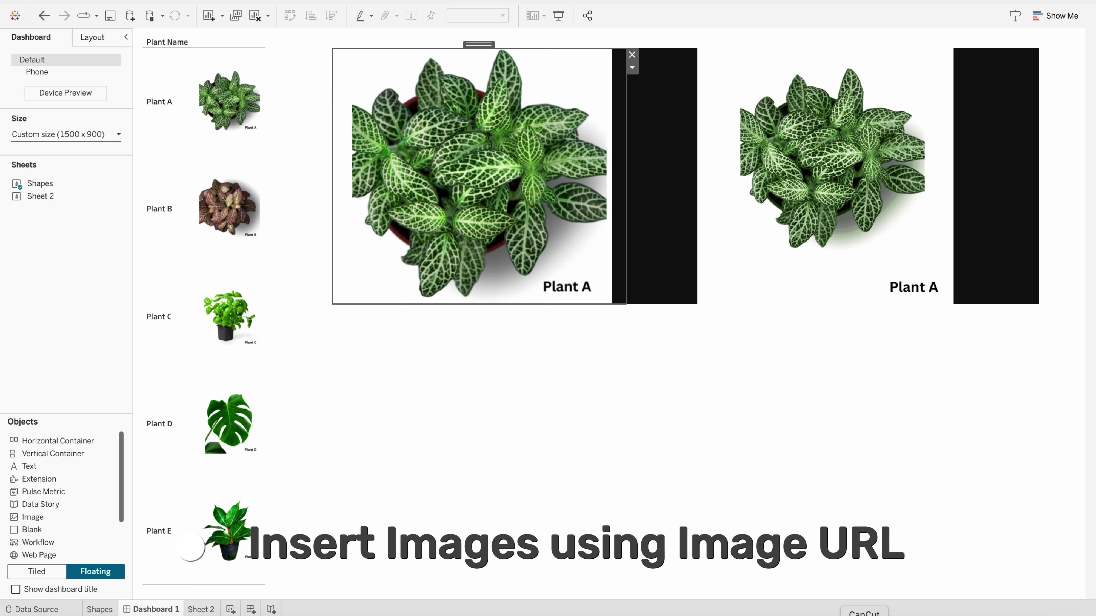
Step: Review the Image URL column of the Plant workbook in Excel, and rename Sheet 2 in Tableau as Image URL
{"action": "left_click", "coordinate": [837, 615]}
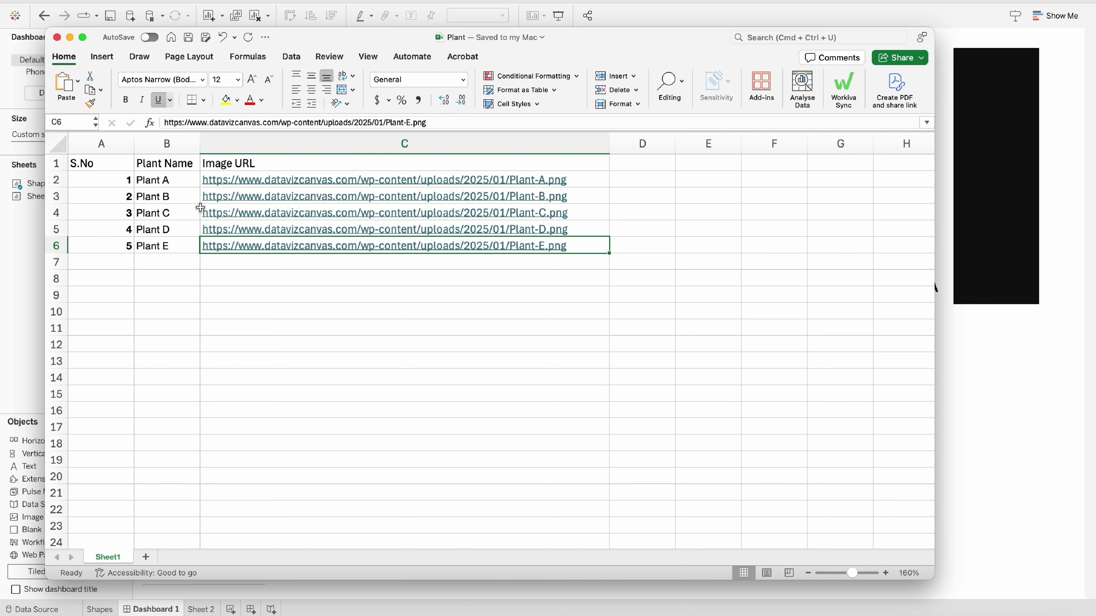
{"action": "left_click", "coordinate": [1020, 368]}
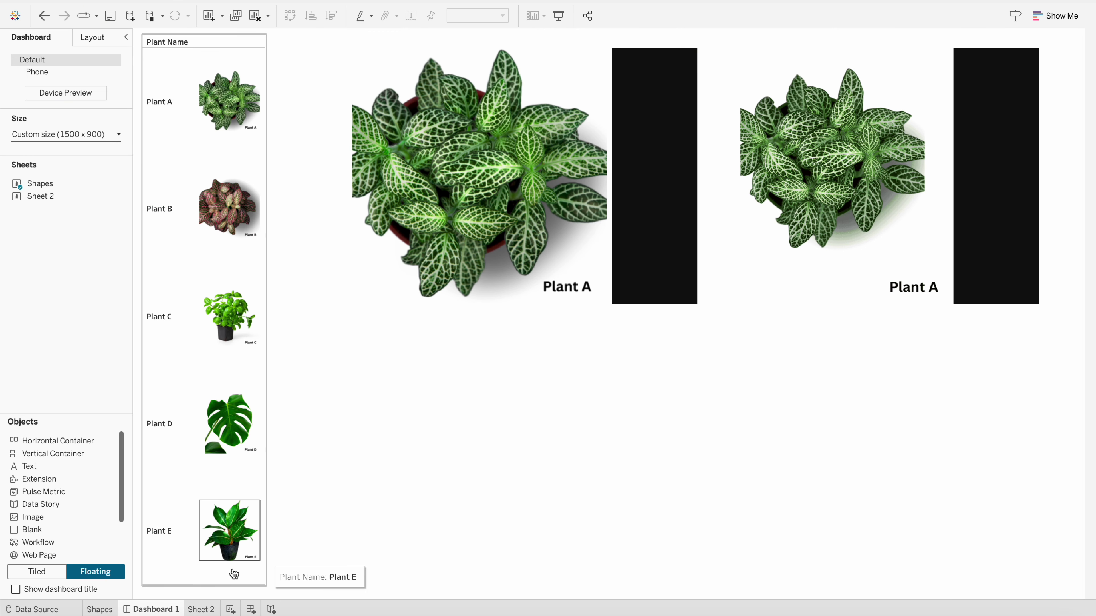
{"action": "double_click", "coordinate": [205, 610]}
{"action": "type", "text": "Image URL"}
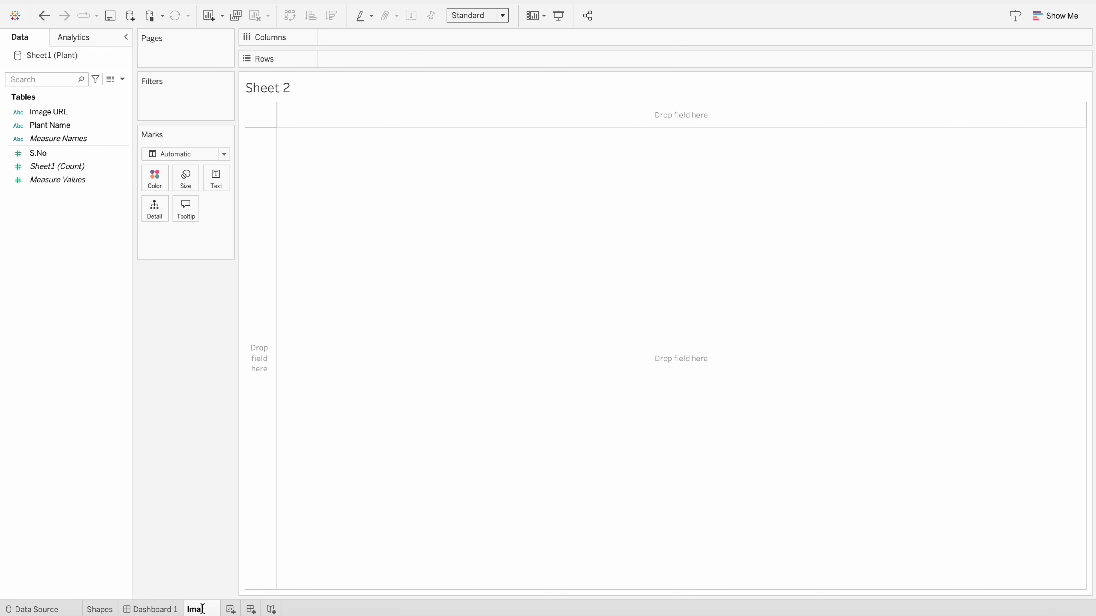
{"action": "key", "text": "Return"}
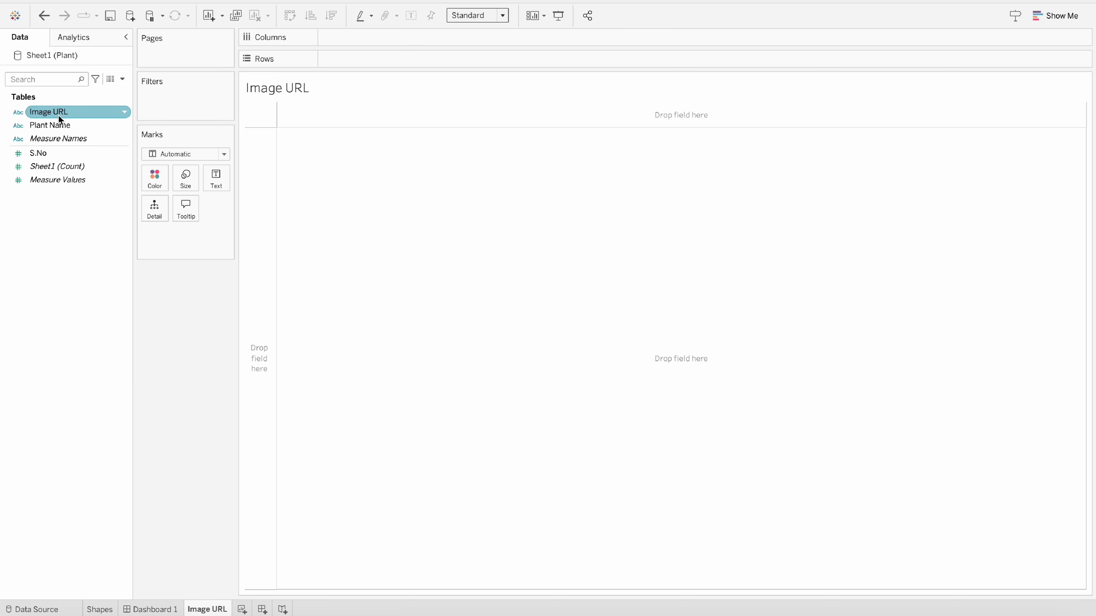
Step: Set the Image URL field's image role to URL
{"action": "left_click", "coordinate": [19, 113]}
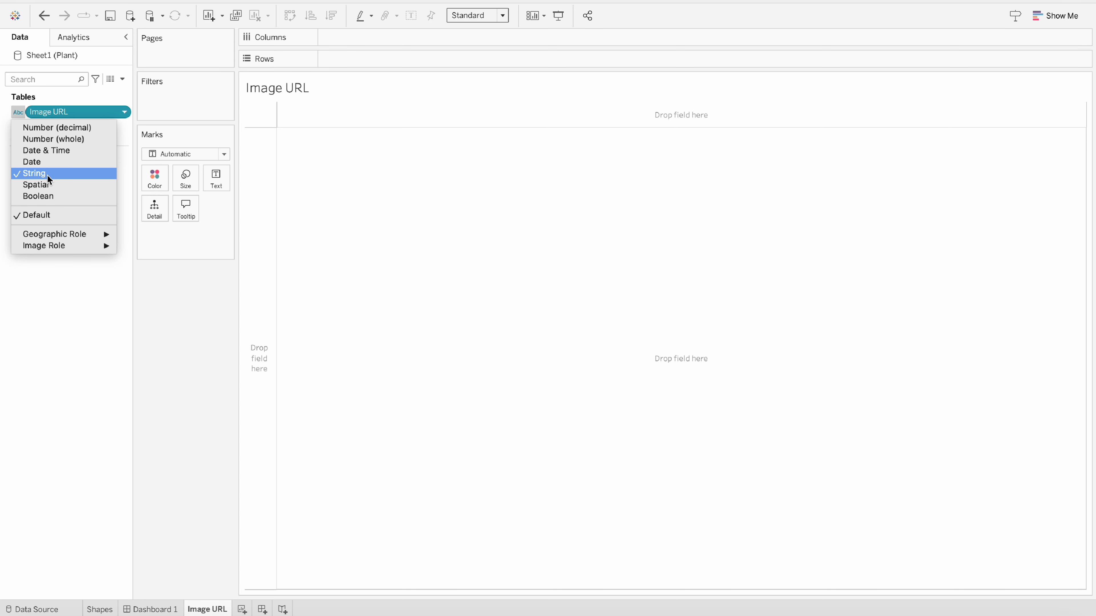
{"action": "mouse_move", "coordinate": [60, 244]}
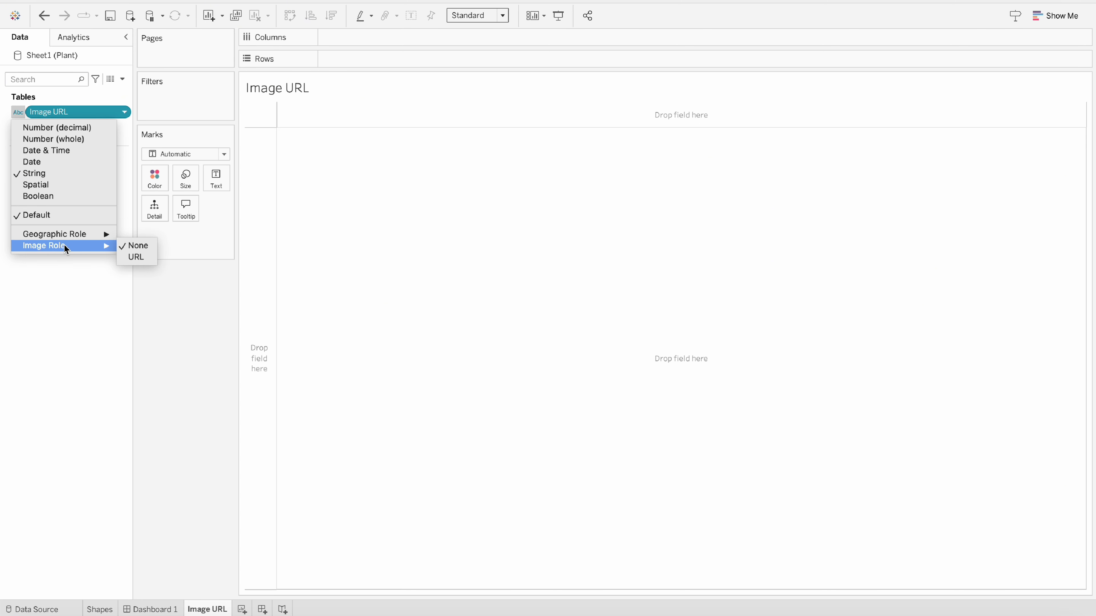
{"action": "left_click", "coordinate": [135, 256]}
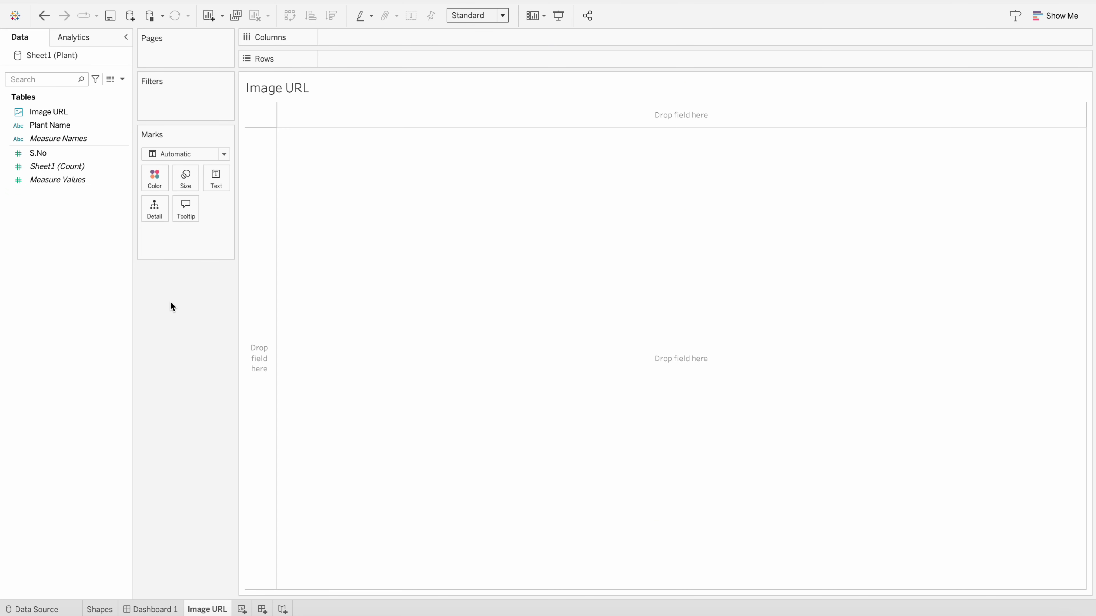
Step: Build rows from Plant Name followed by Image URL, and fit the sheet to Entire View
{"action": "left_click", "coordinate": [66, 124]}
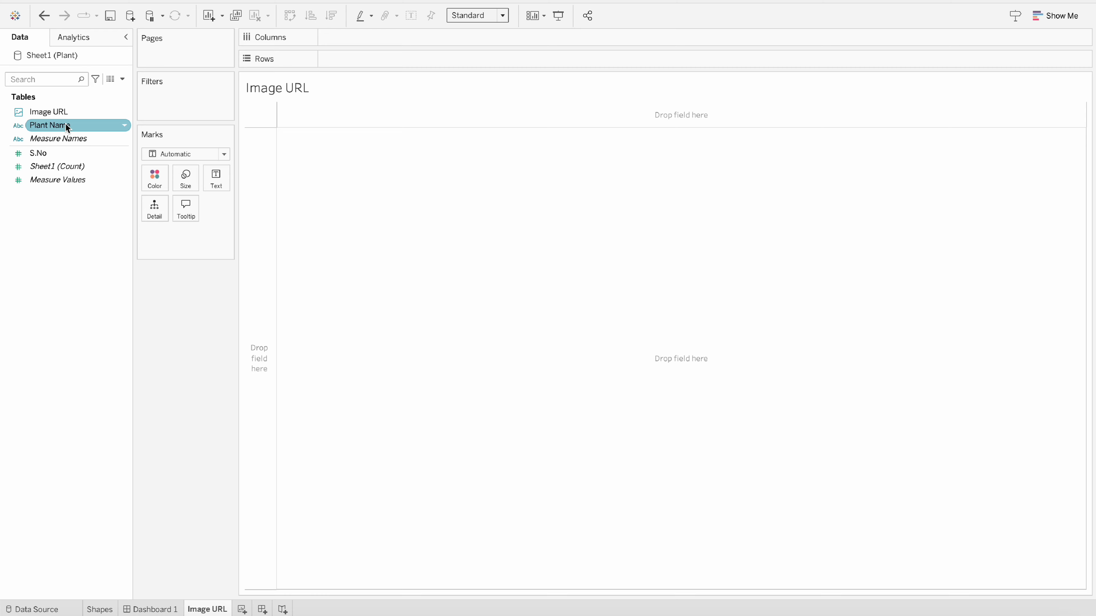
{"action": "left_click_drag", "start_coordinate": [66, 124], "coordinate": [371, 59]}
{"action": "left_click", "coordinate": [59, 113]}
{"action": "left_click_drag", "start_coordinate": [59, 113], "coordinate": [304, 154]}
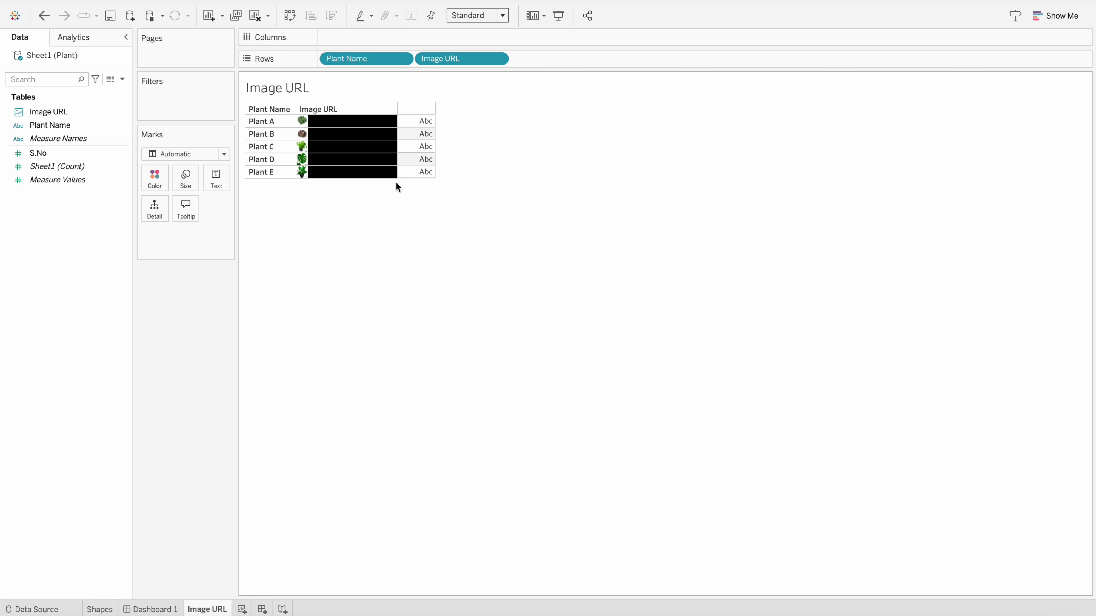
{"action": "left_click", "coordinate": [501, 16]}
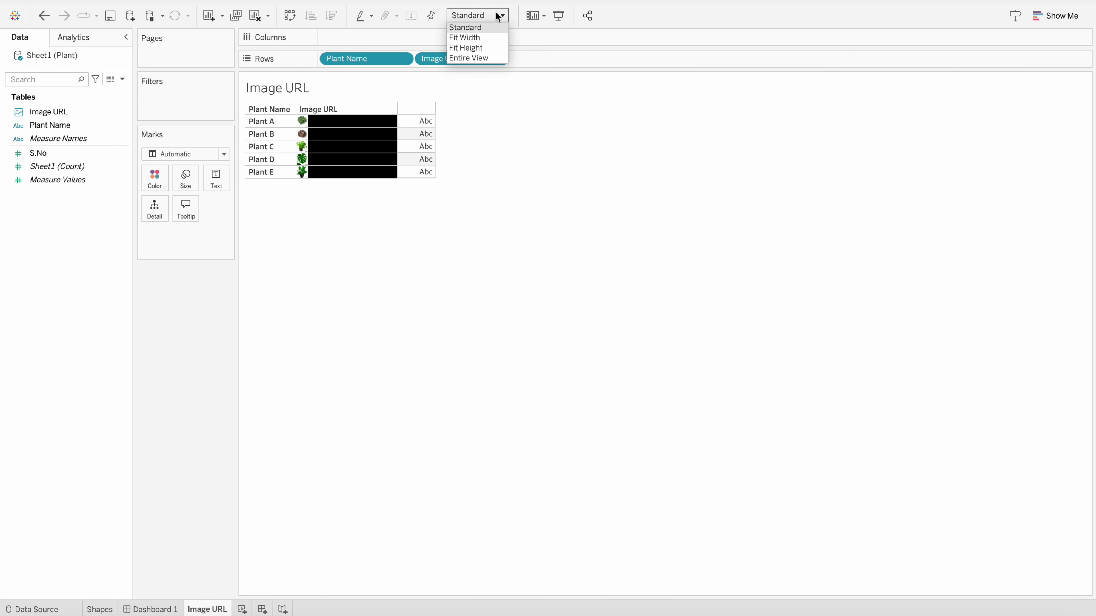
{"action": "left_click", "coordinate": [470, 57]}
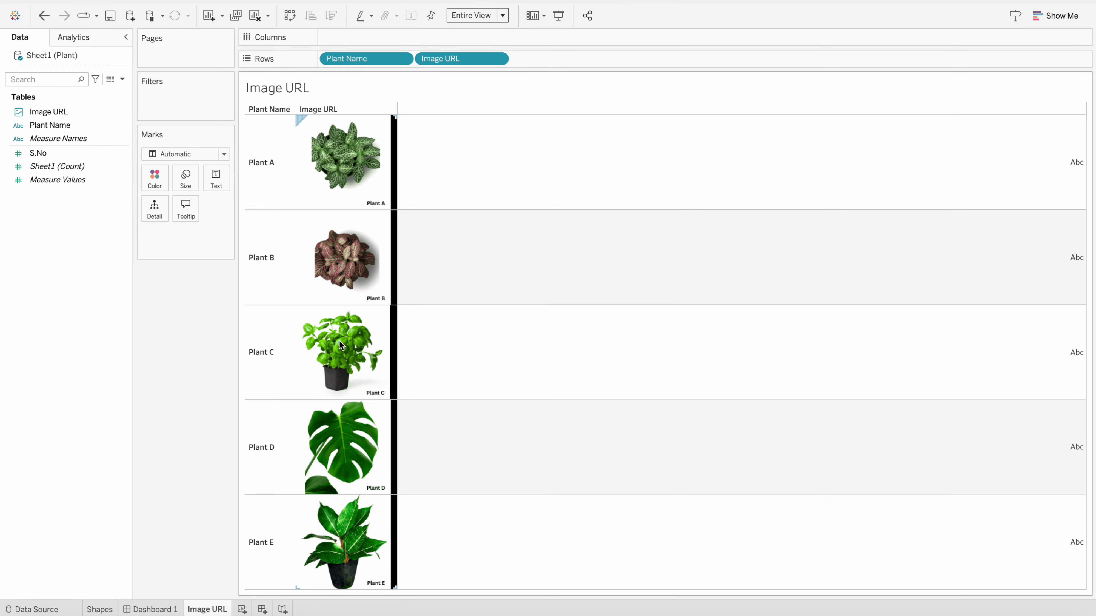
{"action": "mouse_move", "coordinate": [339, 341]}
Step: Place the Image URL sheet as a floating object on Dashboard 1, beside the Shapes sheet, and hide its title
{"action": "left_click", "coordinate": [151, 609]}
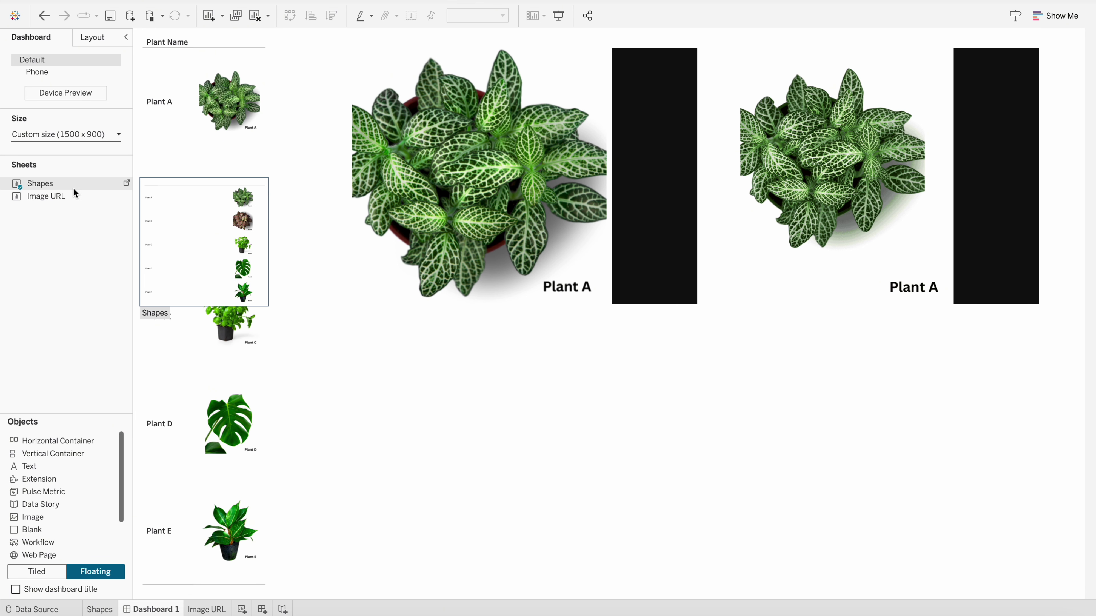
{"action": "left_click_drag", "start_coordinate": [47, 195], "coordinate": [298, 47]}
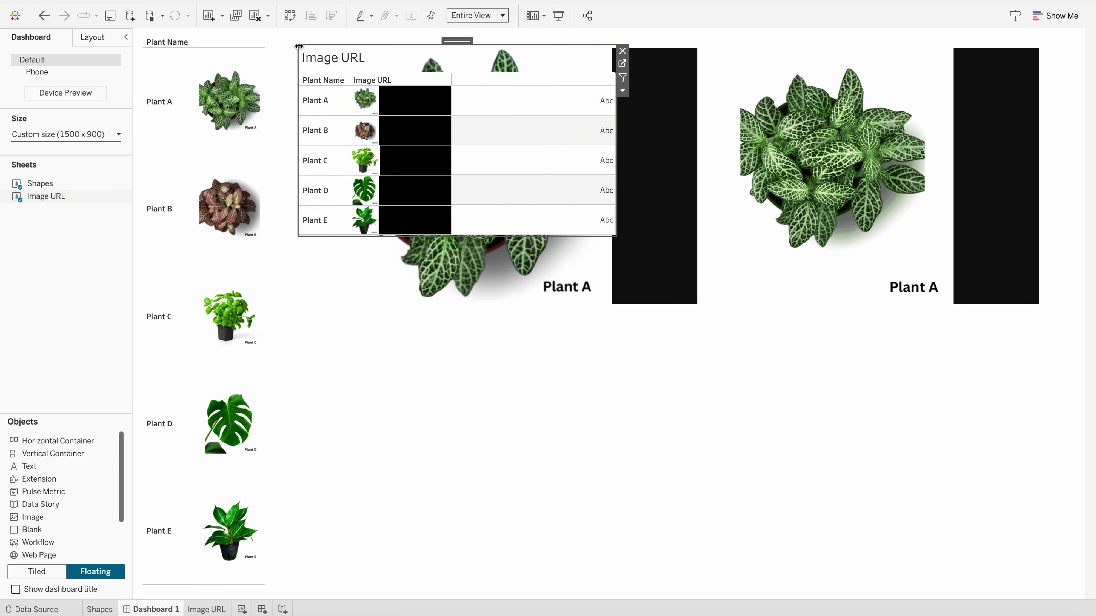
{"action": "right_click", "coordinate": [328, 65]}
{"action": "left_click", "coordinate": [354, 68]}
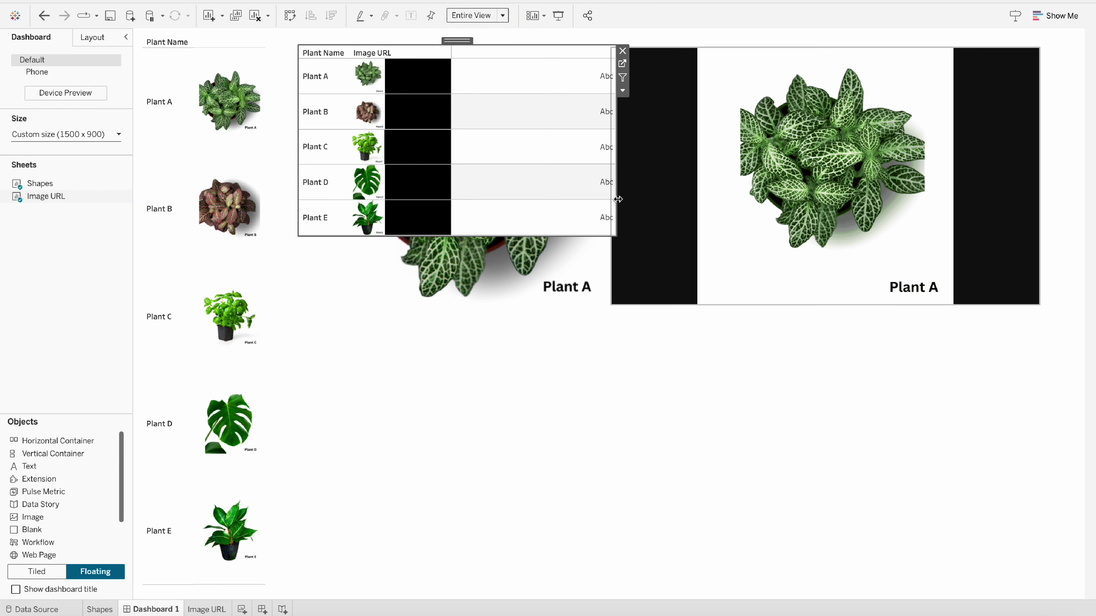
Step: Reshape the Image URL sheet into a narrow, full-height column and move the Plant A image object below the web page object
{"action": "left_click_drag", "start_coordinate": [616, 196], "coordinate": [458, 197]}
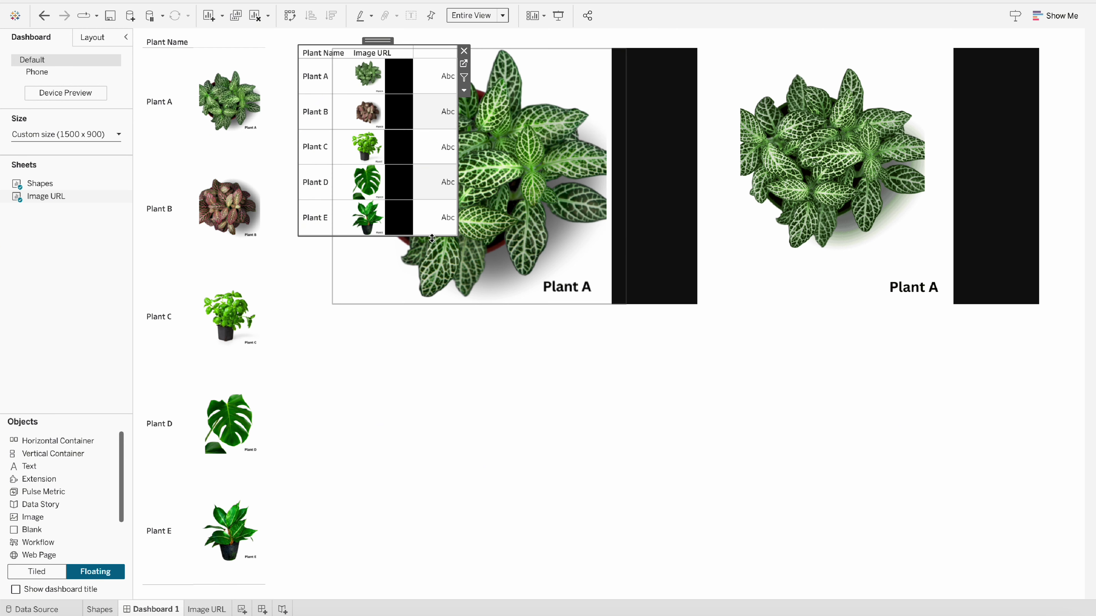
{"action": "left_click_drag", "start_coordinate": [442, 236], "coordinate": [447, 587]}
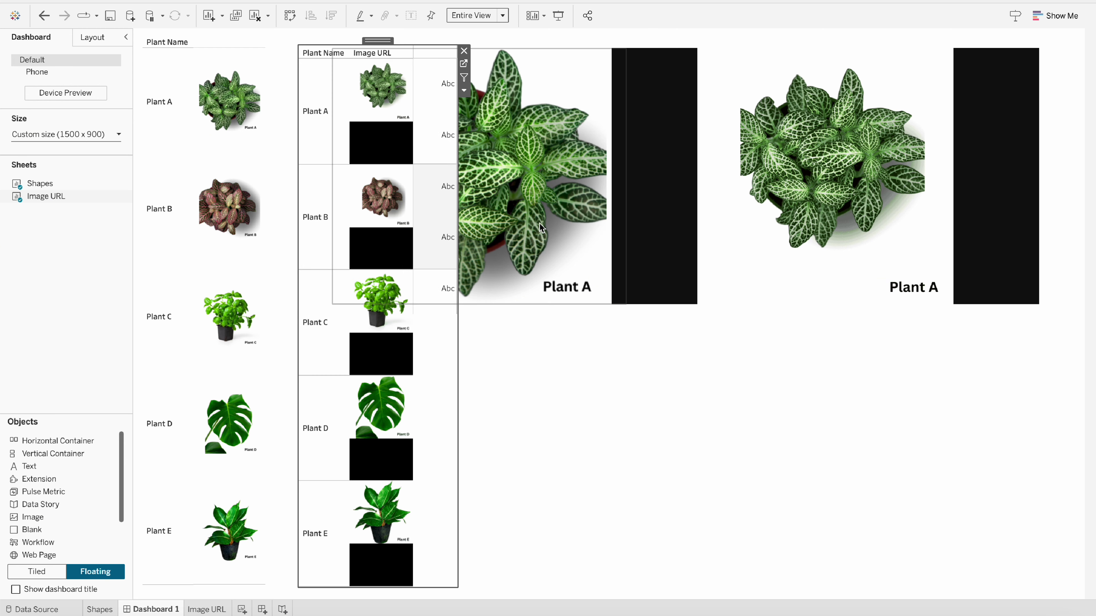
{"action": "left_click", "coordinate": [568, 94]}
{"action": "left_click_drag", "start_coordinate": [536, 76], "coordinate": [865, 315]}
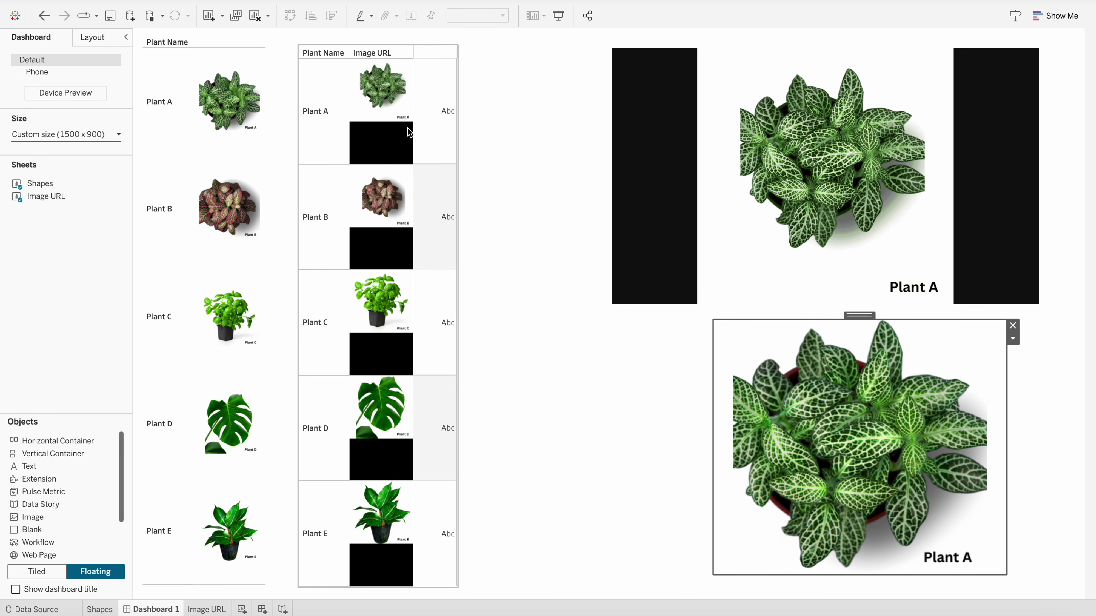
Step: Hide the Plant Name row header in the Image URL sheet
{"action": "left_click", "coordinate": [431, 78]}
{"action": "left_click", "coordinate": [464, 92]}
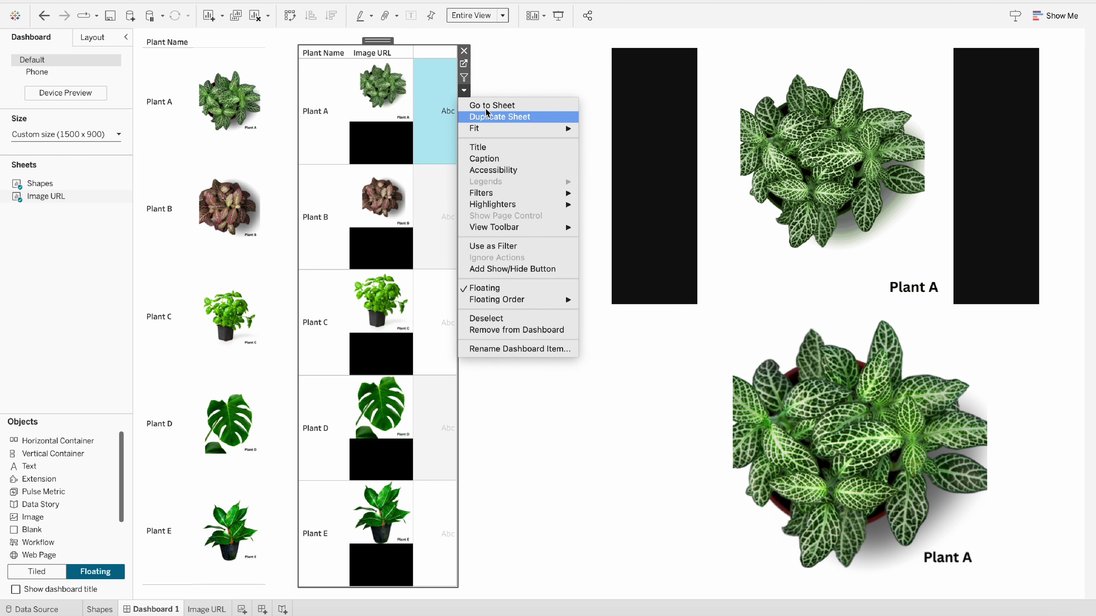
{"action": "left_click", "coordinate": [330, 108]}
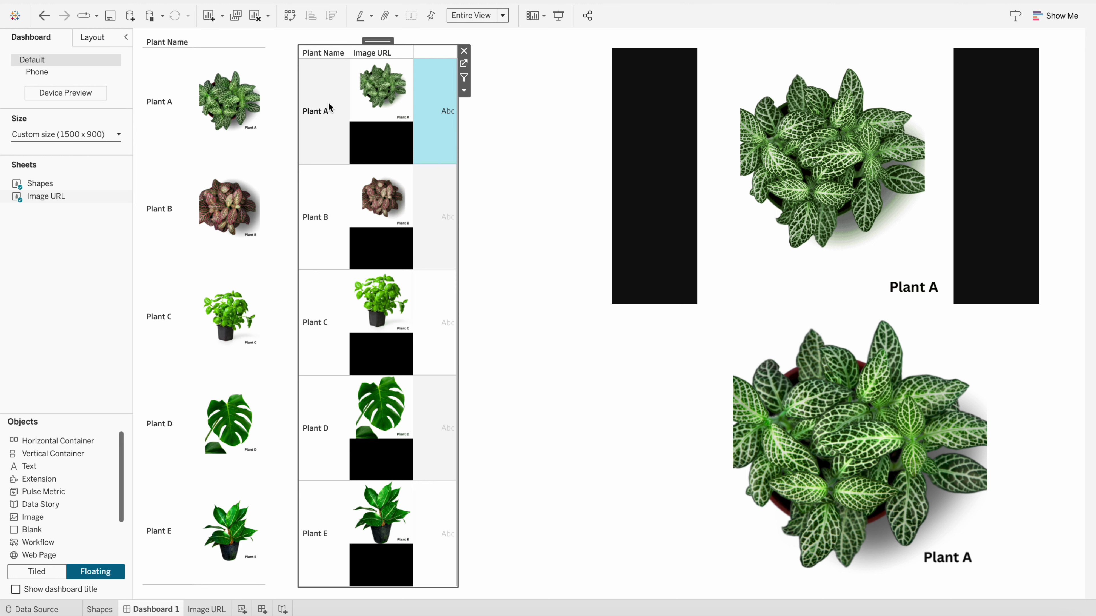
{"action": "right_click", "coordinate": [330, 108]}
{"action": "left_click", "coordinate": [356, 176]}
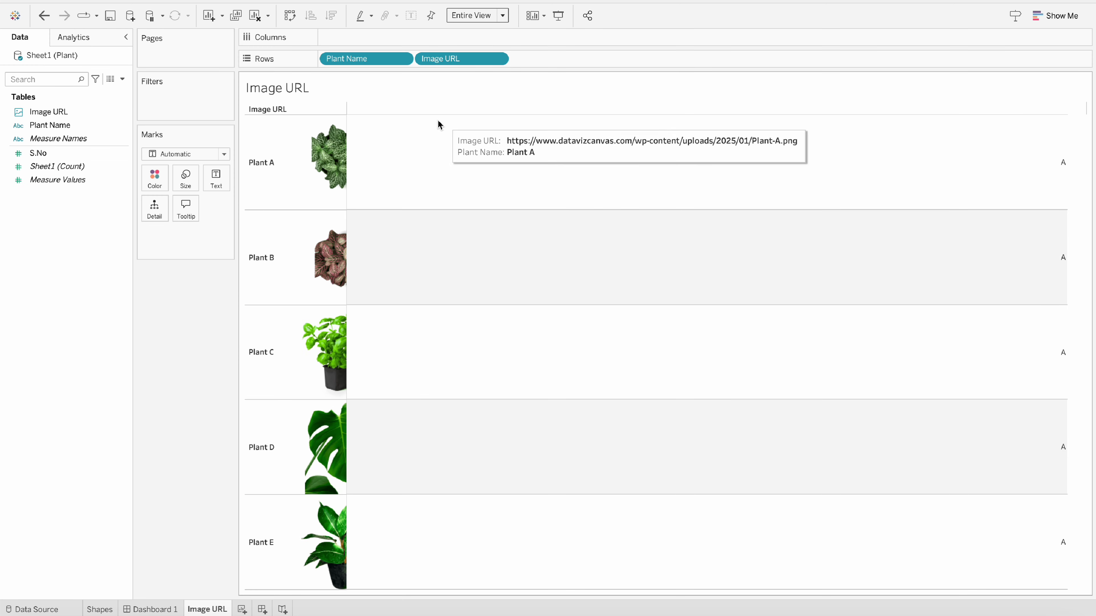
Step: Set the Image URL sheet's mark type to Polygon and review the sheet beside the Shapes sheet on Dashboard 1
{"action": "left_click", "coordinate": [224, 153]}
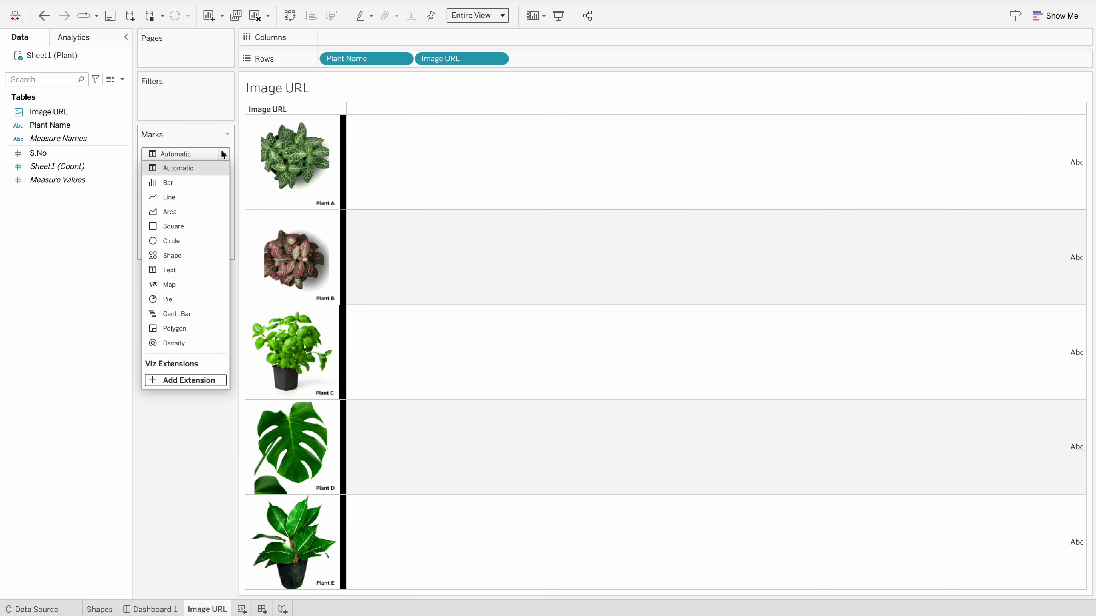
{"action": "left_click", "coordinate": [177, 324]}
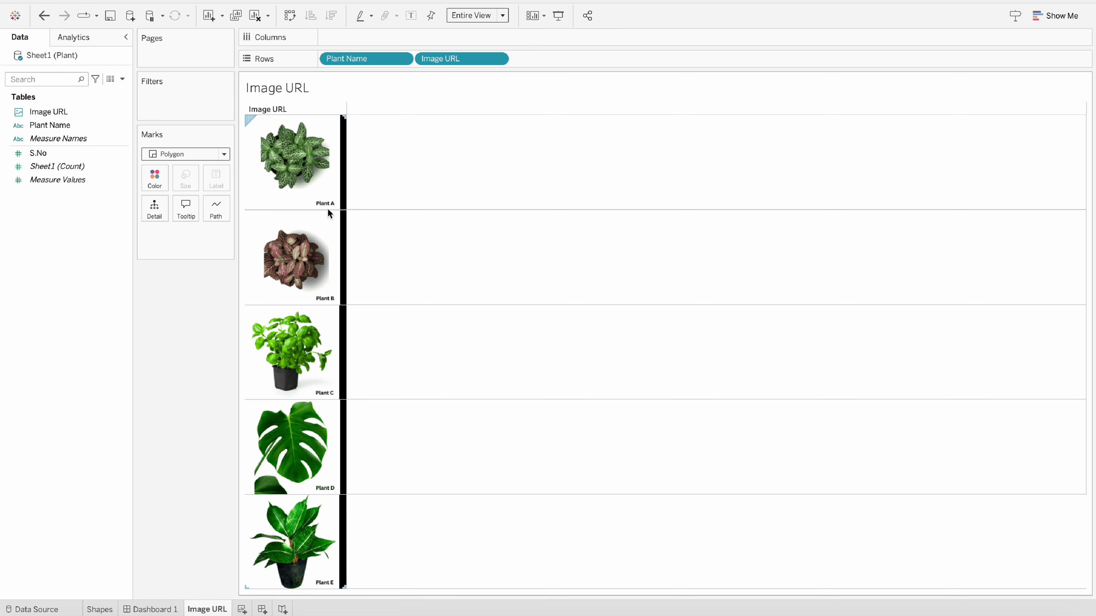
{"action": "left_click", "coordinate": [149, 608]}
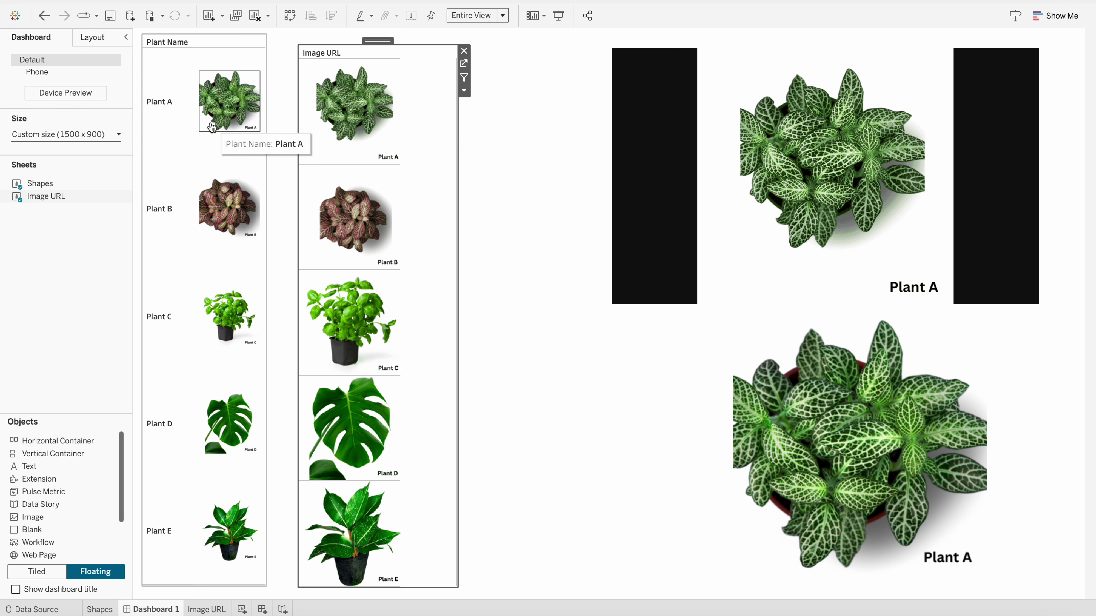
{"action": "mouse_move", "coordinate": [232, 136]}
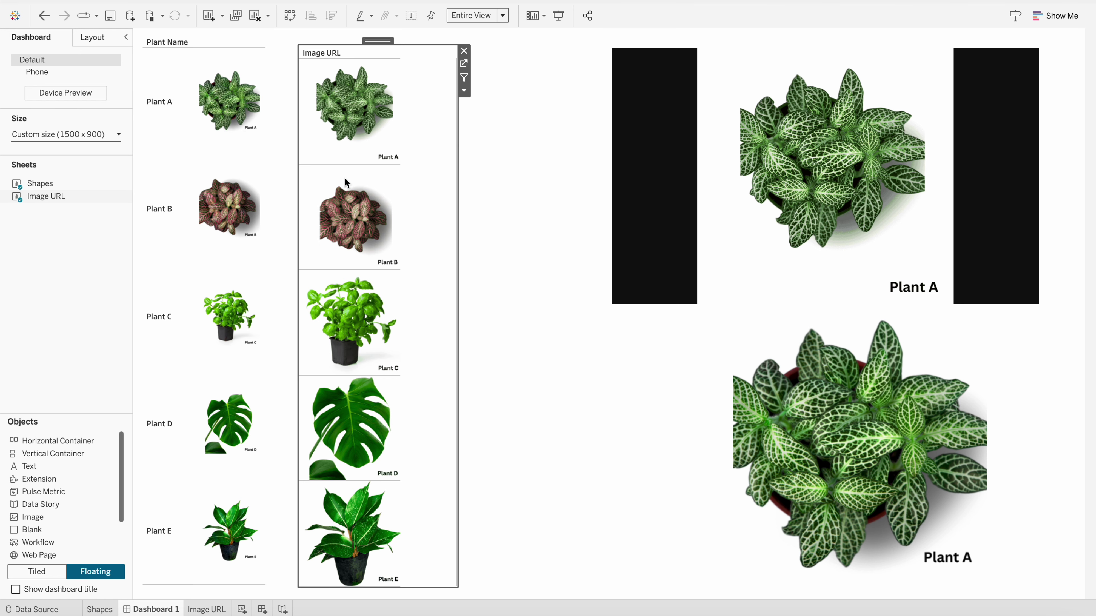
{"action": "mouse_move", "coordinate": [369, 177]}
{"action": "left_click", "coordinate": [543, 316]}
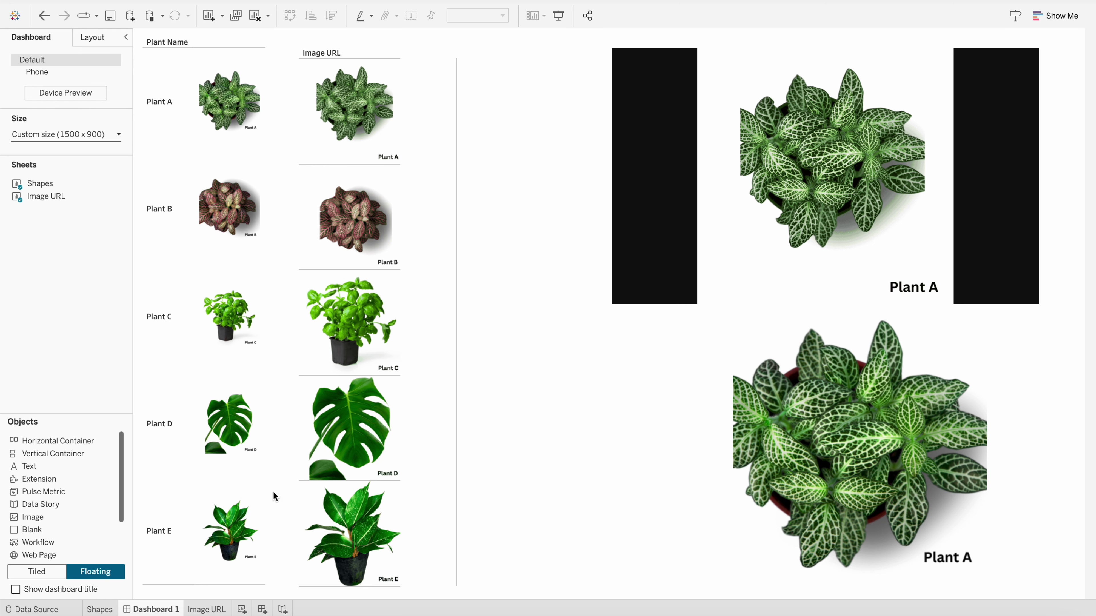
Step: Add a new worksheet named Background Map
{"action": "left_click", "coordinate": [243, 610]}
{"action": "double_click", "coordinate": [246, 608]}
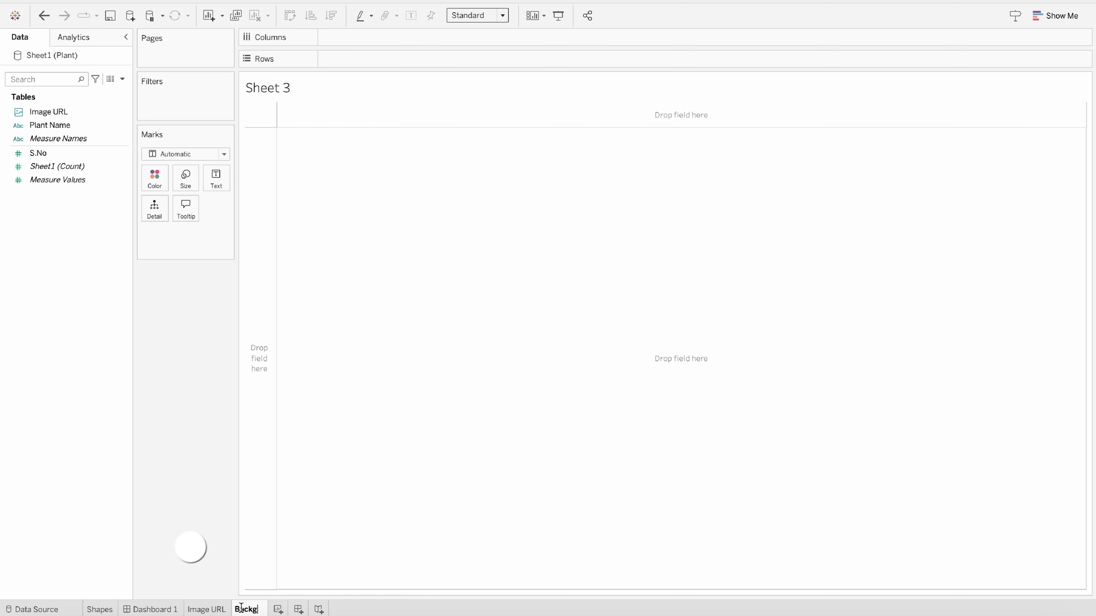
{"action": "type", "text": "Background Map"}
{"action": "key", "text": "Return"}
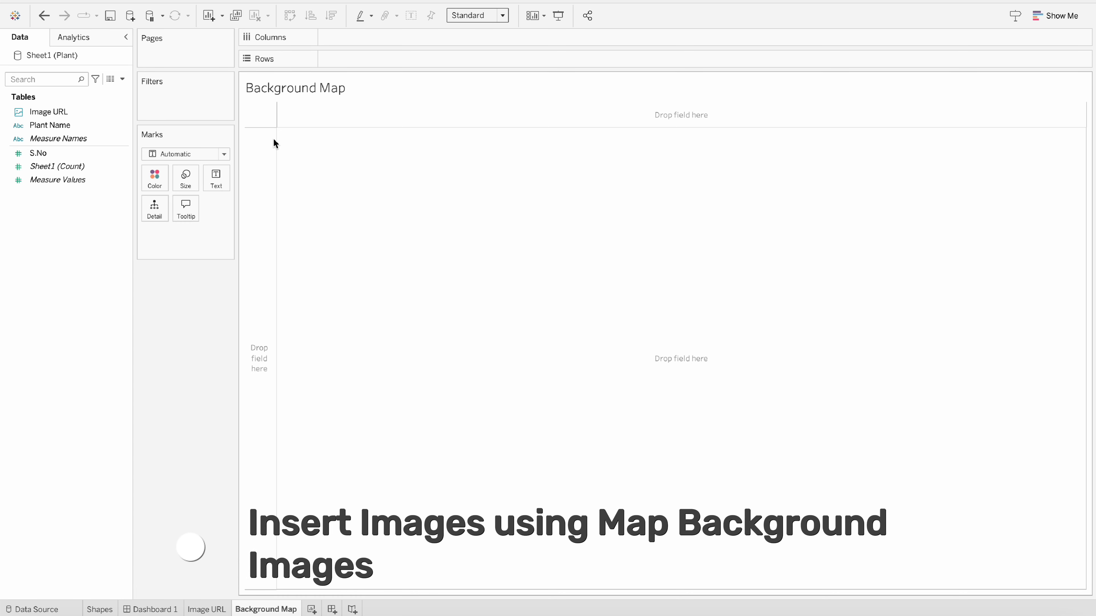
{"action": "left_click", "coordinate": [219, 351]}
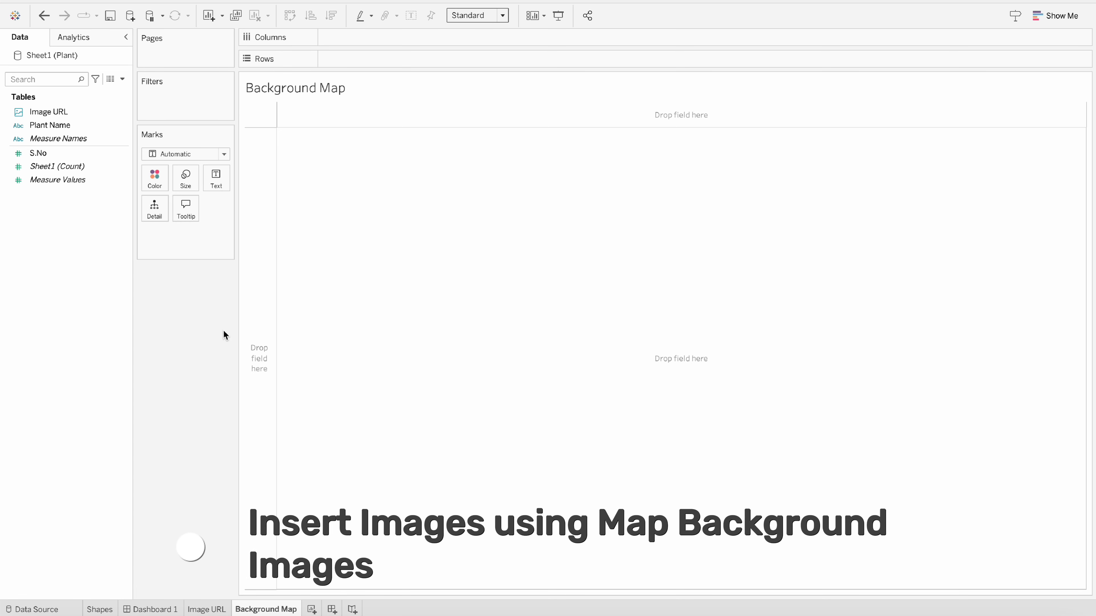
{"action": "left_click", "coordinate": [313, 1]}
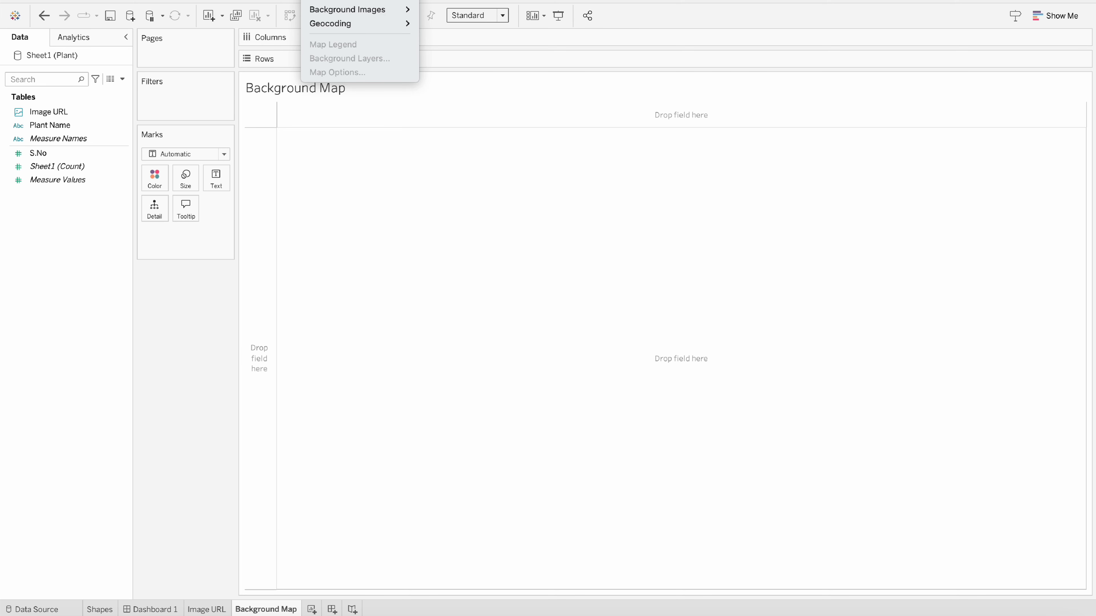
{"action": "mouse_move", "coordinate": [337, 10]}
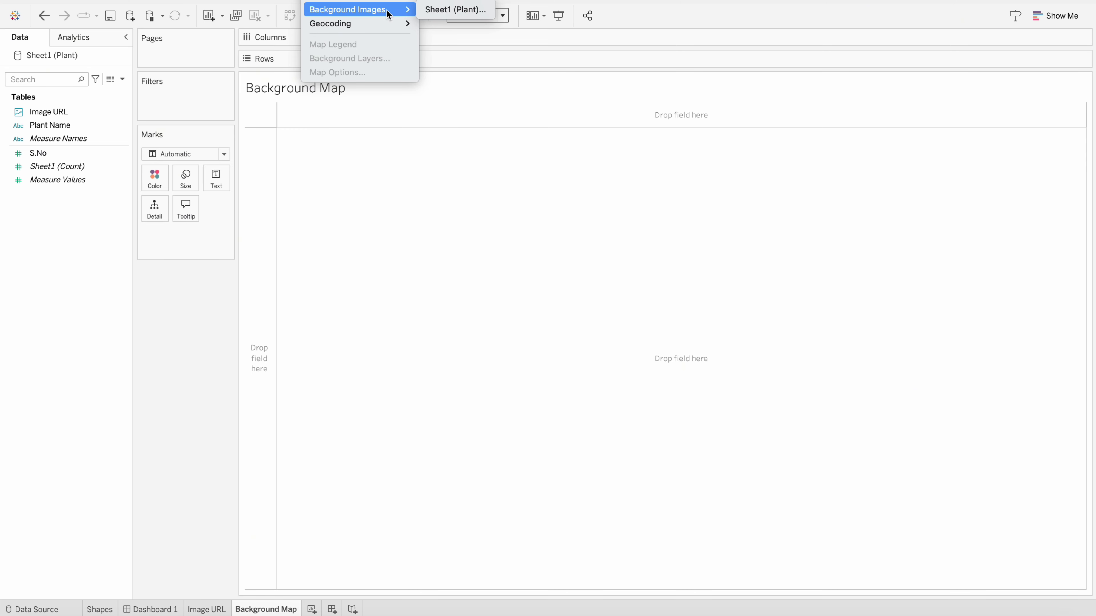
{"action": "left_click", "coordinate": [436, 11]}
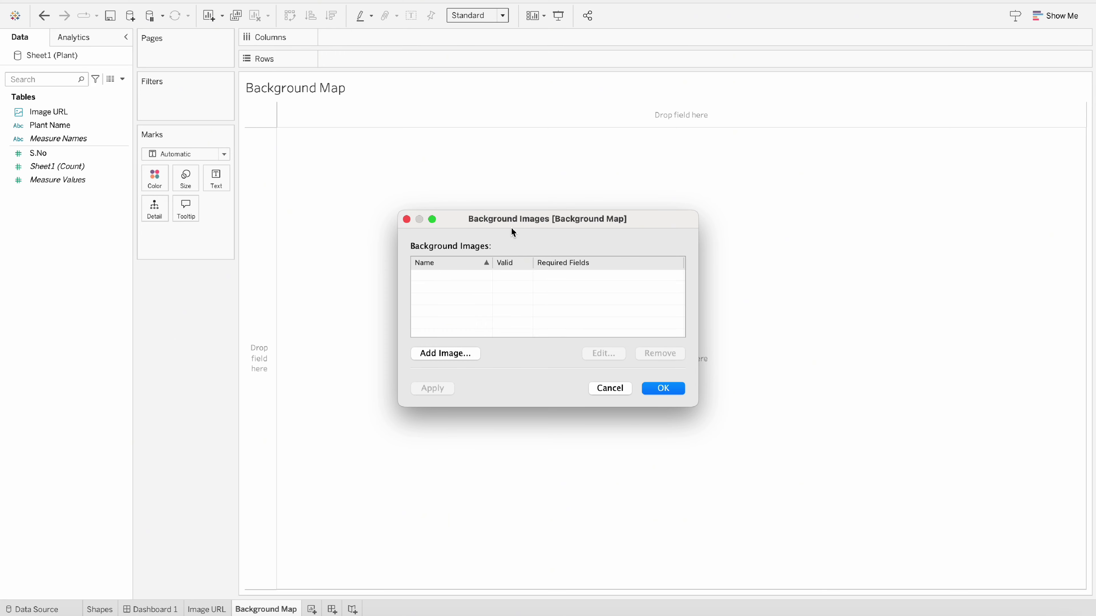
{"action": "left_click", "coordinate": [448, 354]}
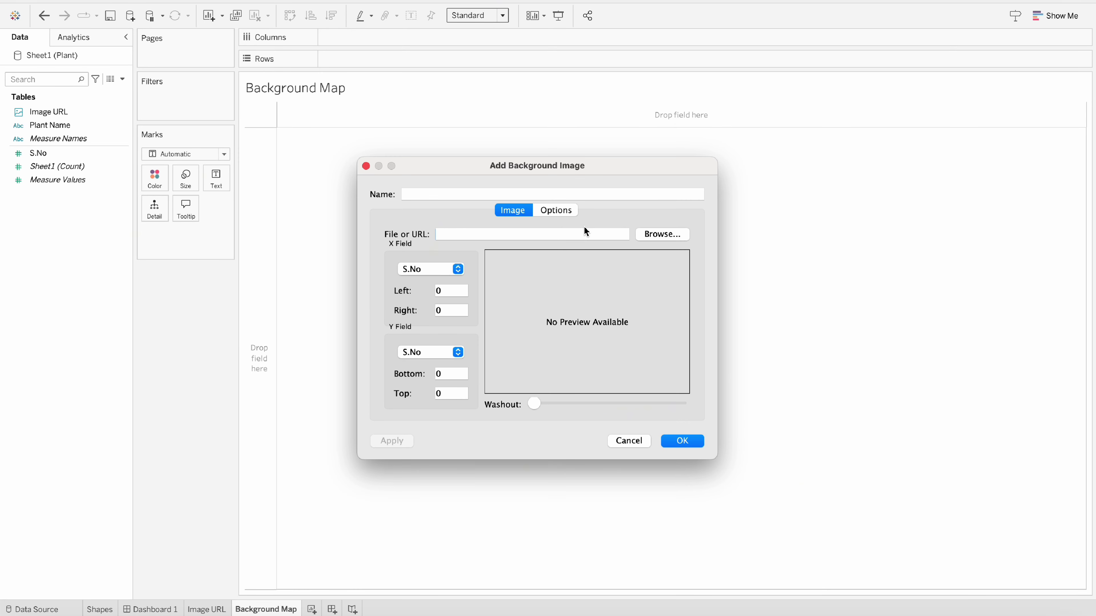
{"action": "left_click", "coordinate": [667, 236]}
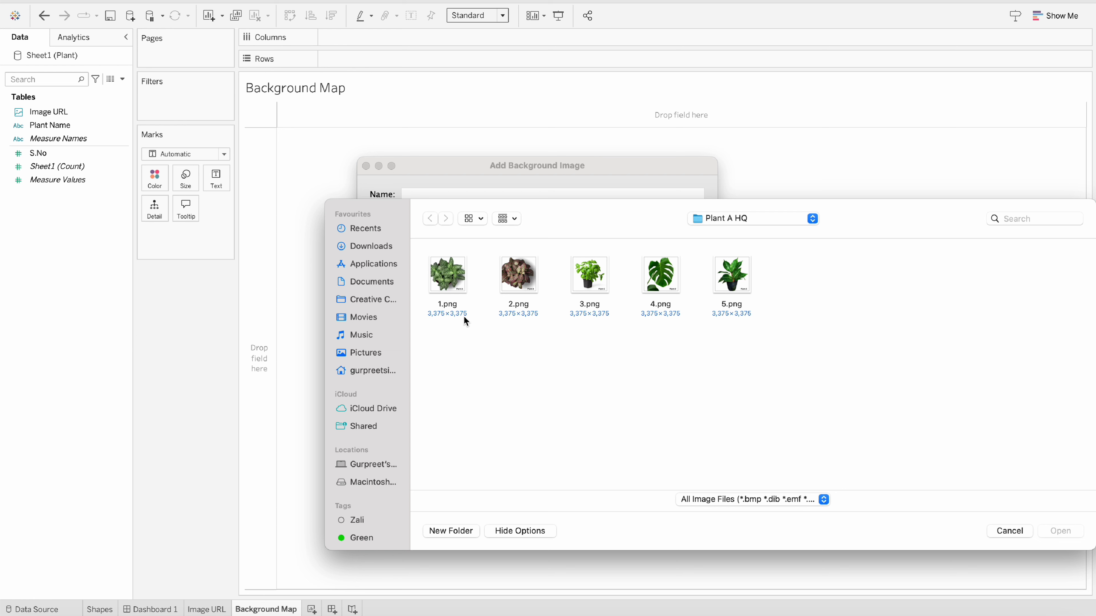
{"action": "left_click", "coordinate": [451, 275]}
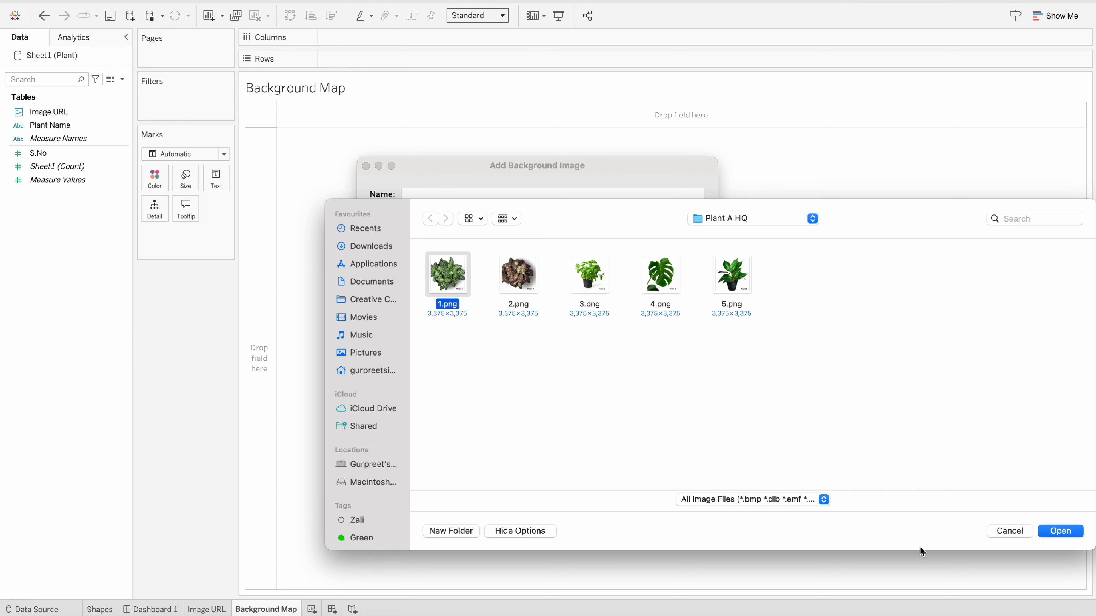
{"action": "left_click", "coordinate": [1073, 523]}
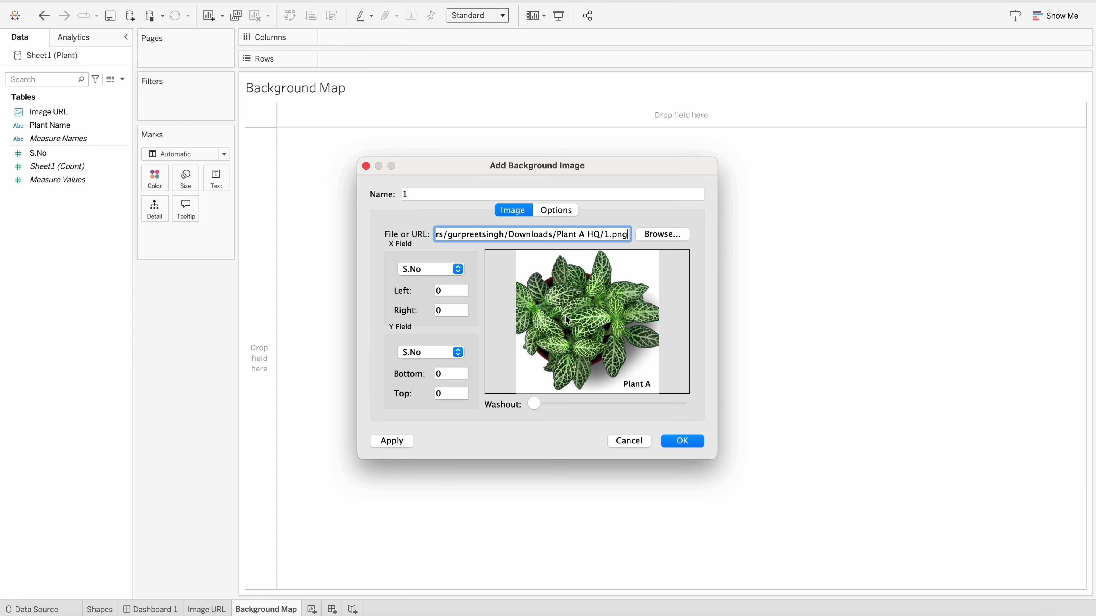
{"action": "left_click", "coordinate": [416, 270]}
{"action": "left_click", "coordinate": [459, 272]}
{"action": "left_click", "coordinate": [429, 273]}
{"action": "left_click", "coordinate": [421, 358]}
{"action": "left_click", "coordinate": [420, 359]}
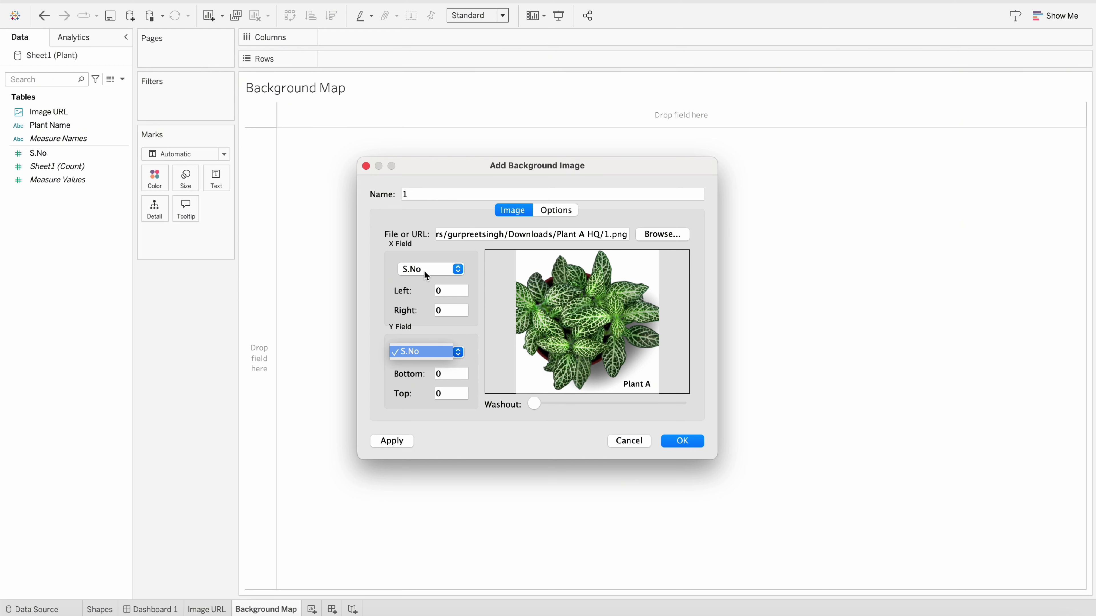
{"action": "left_click", "coordinate": [629, 443]}
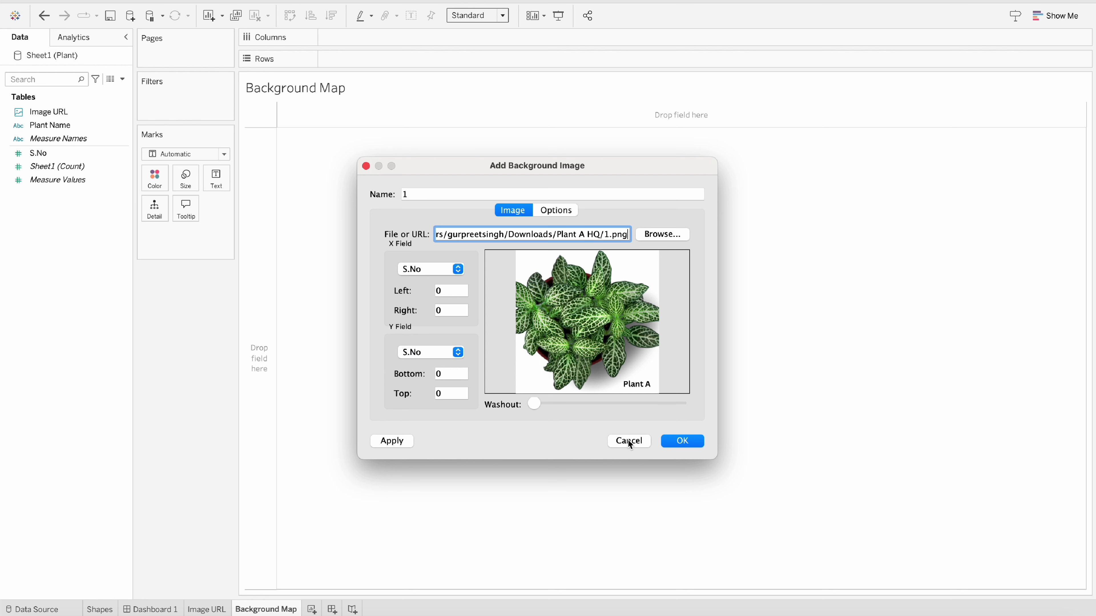
{"action": "left_click", "coordinate": [629, 441]}
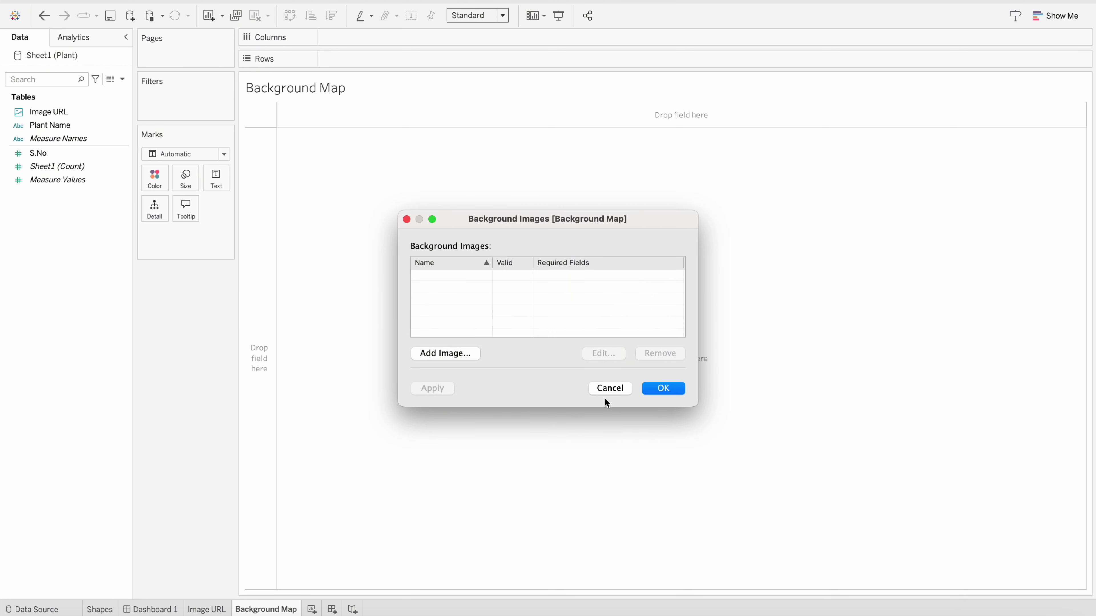
{"action": "left_click", "coordinate": [611, 388]}
Step: Create a calculated field named zero with the formula 0
{"action": "left_click", "coordinate": [122, 79]}
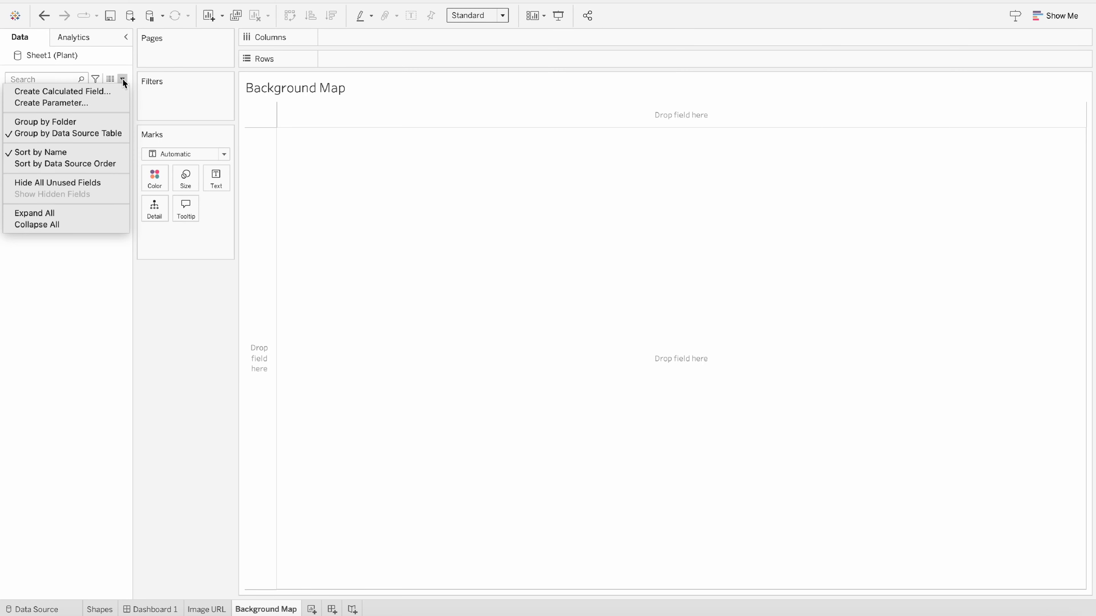
{"action": "left_click", "coordinate": [109, 86]}
{"action": "left_click", "coordinate": [120, 79]}
{"action": "left_click", "coordinate": [106, 93]}
{"action": "type", "text": "z"}
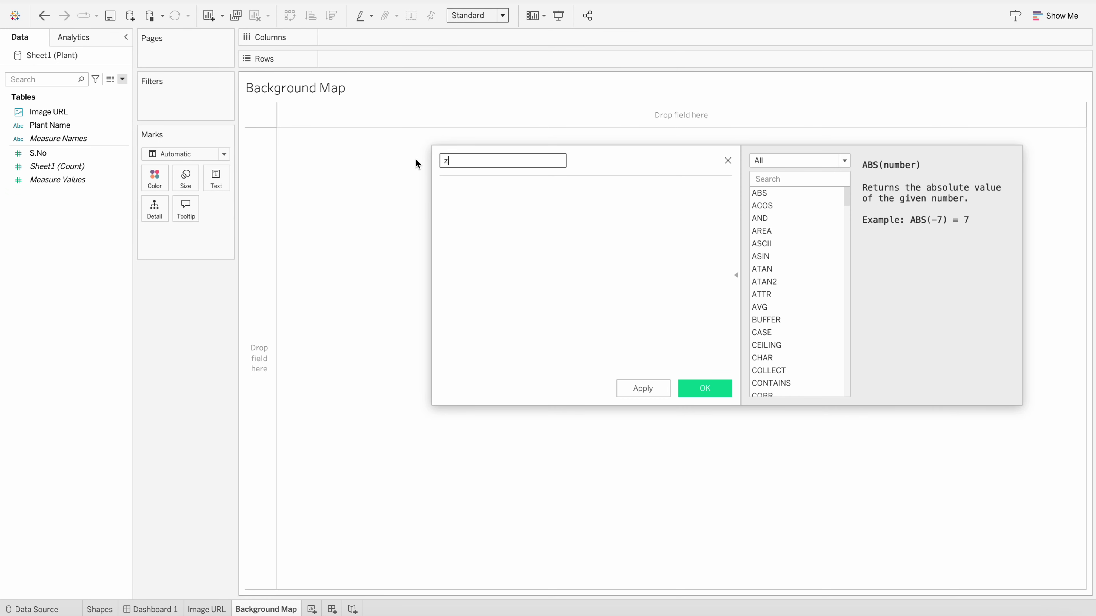
{"action": "type", "text": "ero"}
{"action": "left_click", "coordinate": [452, 198]}
{"action": "type", "text": "0"}
{"action": "left_click", "coordinate": [698, 388]}
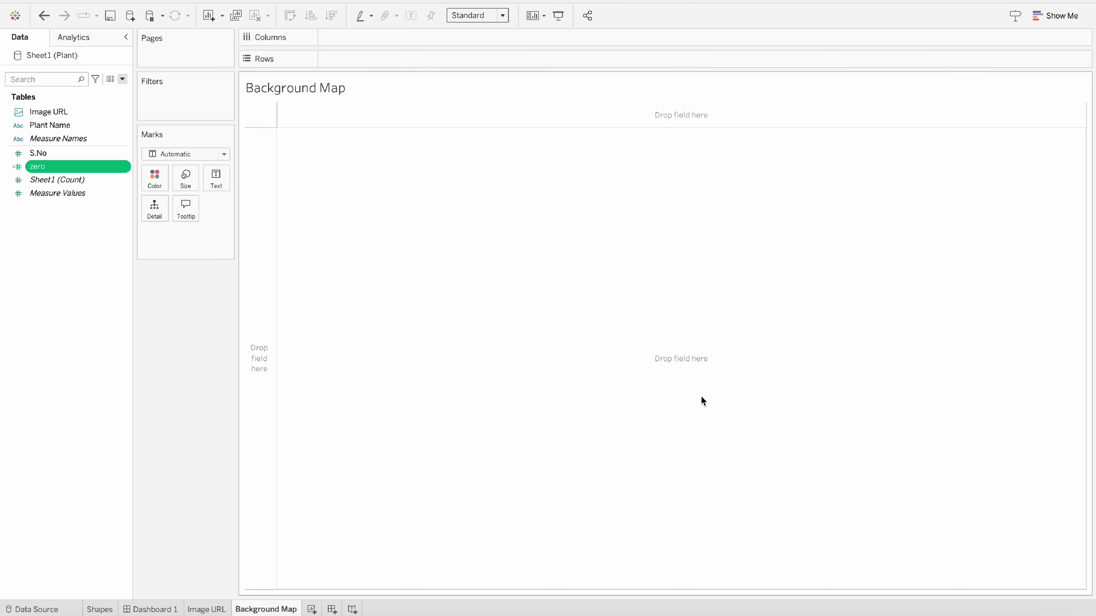
Step: Create a calculated field named One with the formula 1
{"action": "left_click", "coordinate": [122, 80]}
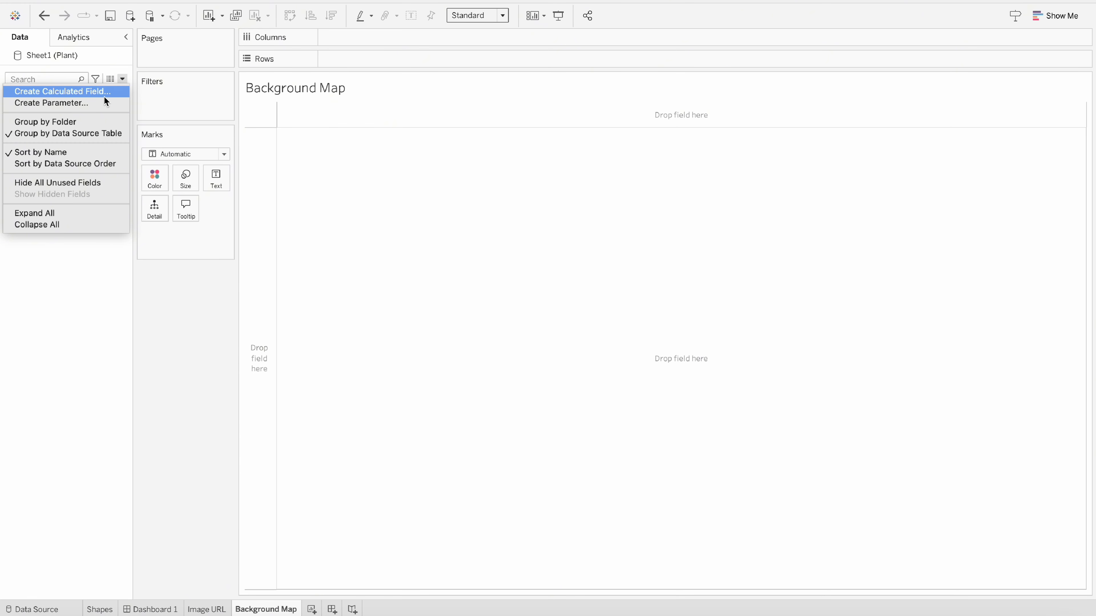
{"action": "left_click", "coordinate": [103, 92]}
{"action": "left_click", "coordinate": [620, 461]}
{"action": "left_click", "coordinate": [122, 79]}
{"action": "left_click", "coordinate": [103, 91]}
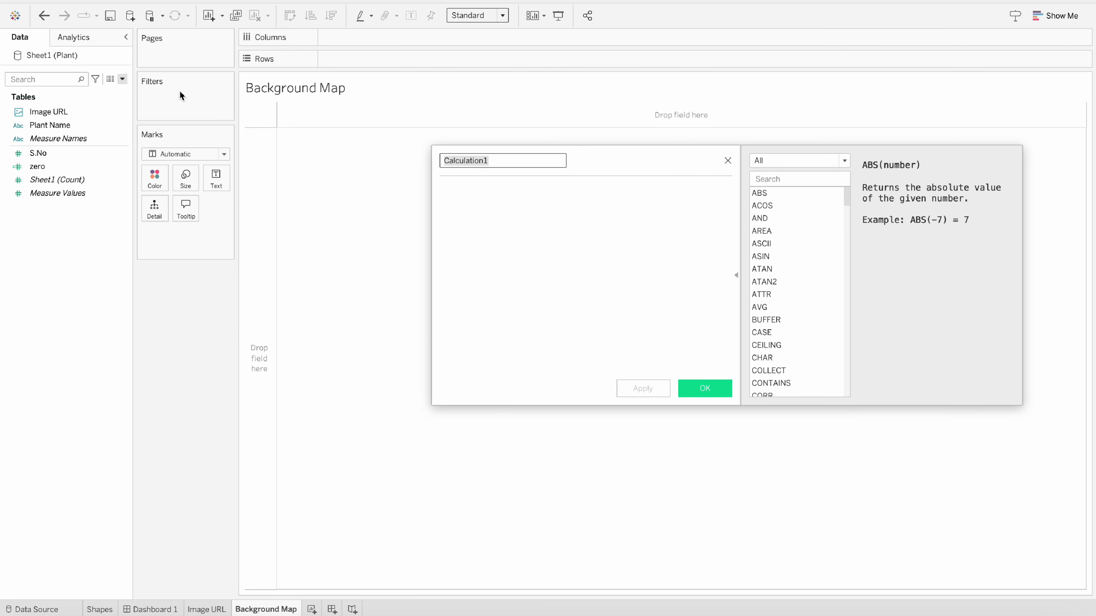
{"action": "type", "text": "One"}
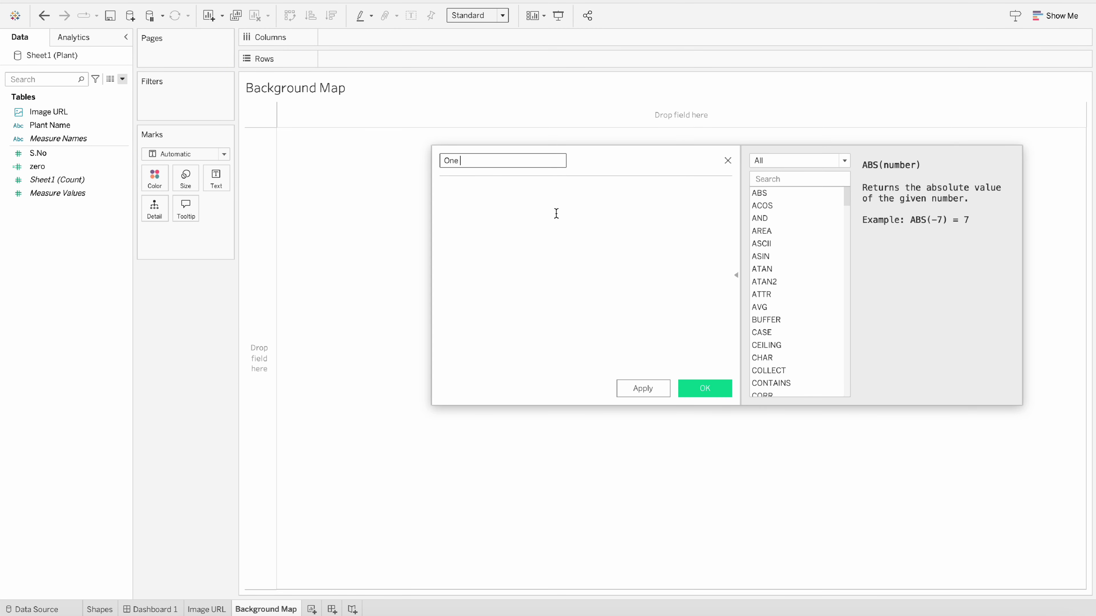
{"action": "key", "text": "Tab"}
{"action": "type", "text": "1"}
{"action": "left_click", "coordinate": [714, 387]}
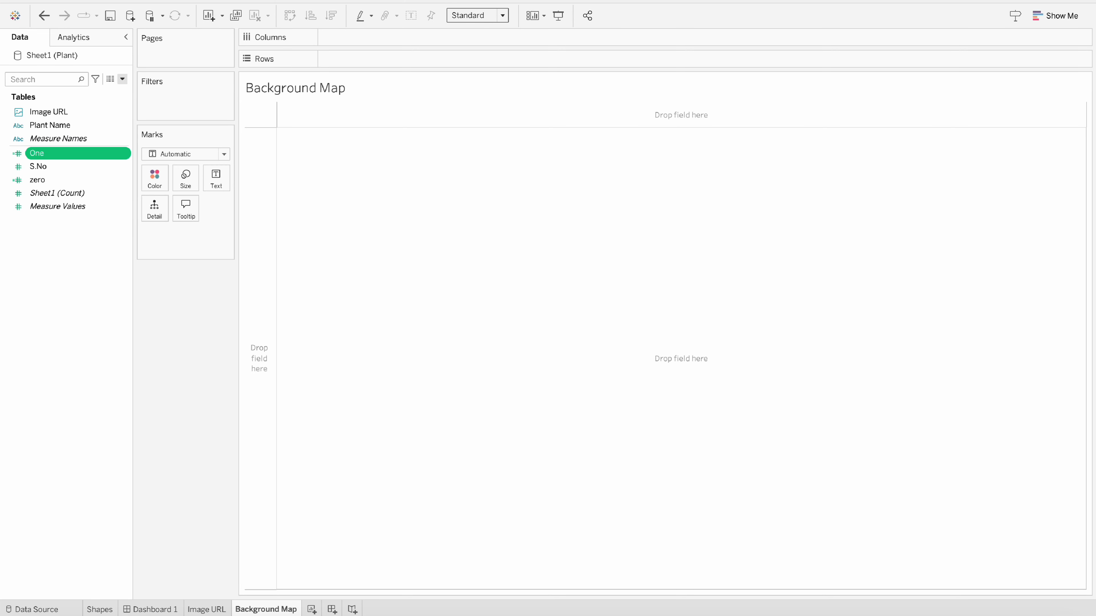
Step: Add 1.png from the Plant A HQ folder as a new background image for the Sheet1 (Plant) data source
{"action": "left_click", "coordinate": [315, 1]}
{"action": "mouse_move", "coordinate": [329, 11]}
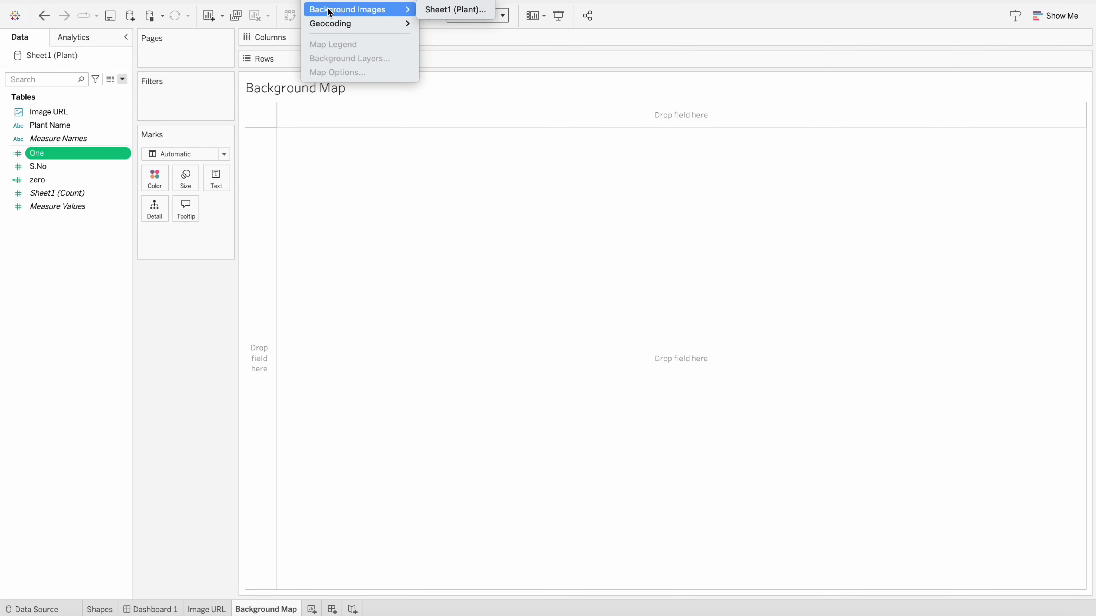
{"action": "left_click", "coordinate": [454, 10]}
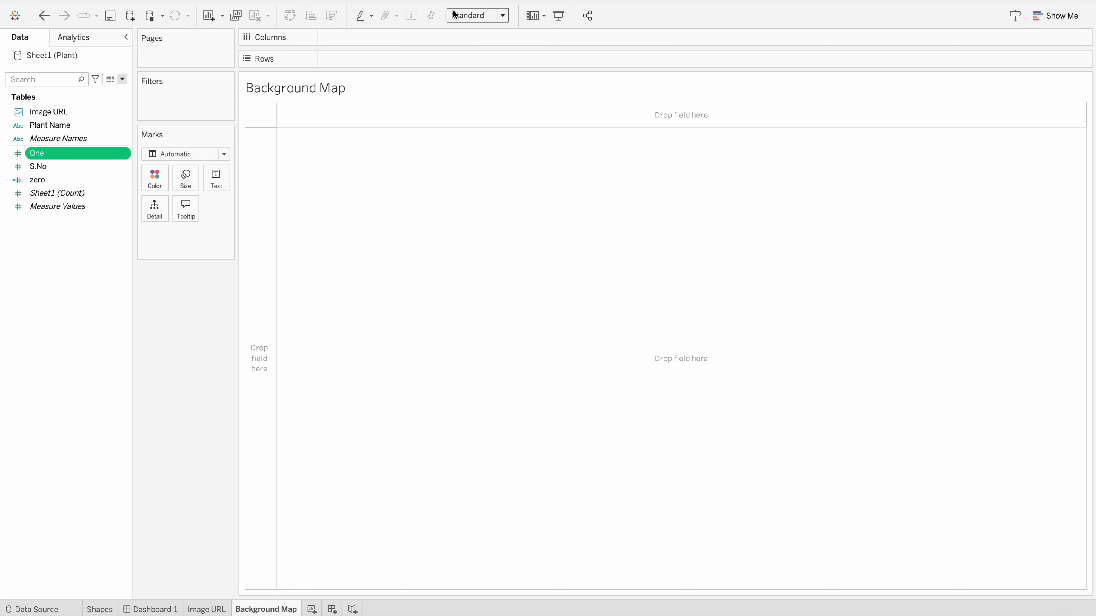
{"action": "left_click", "coordinate": [456, 355]}
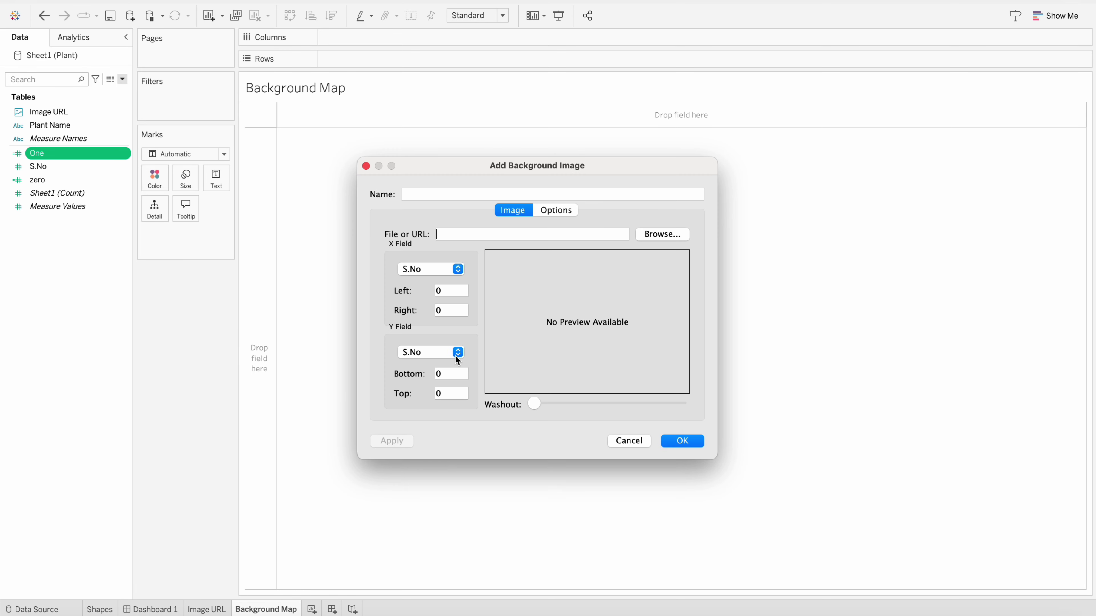
{"action": "left_click", "coordinate": [656, 237]}
{"action": "left_click", "coordinate": [468, 292]}
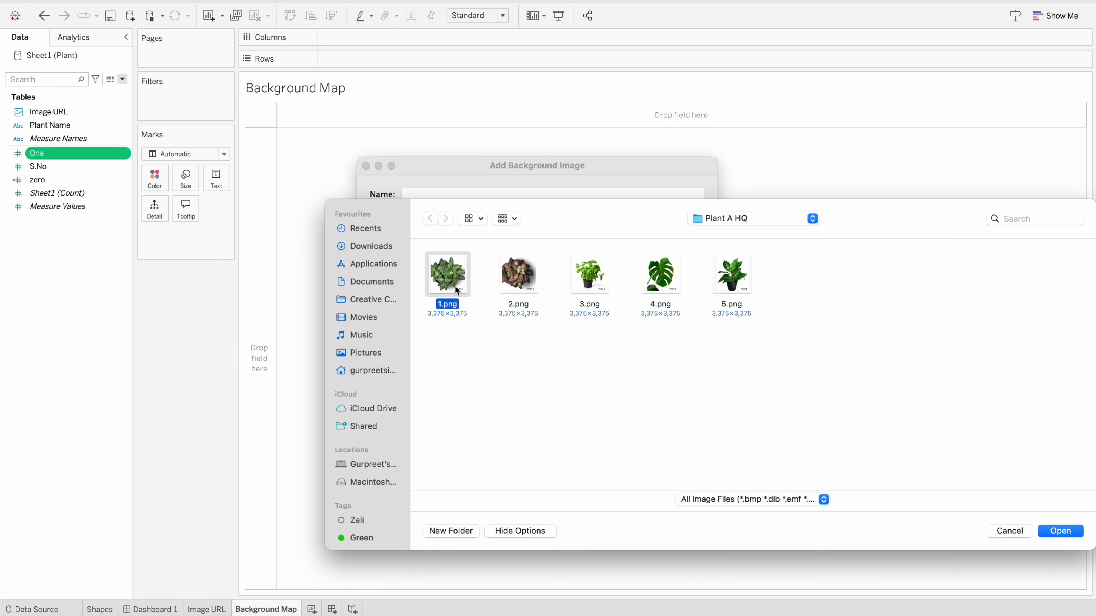
{"action": "left_click", "coordinate": [1062, 532]}
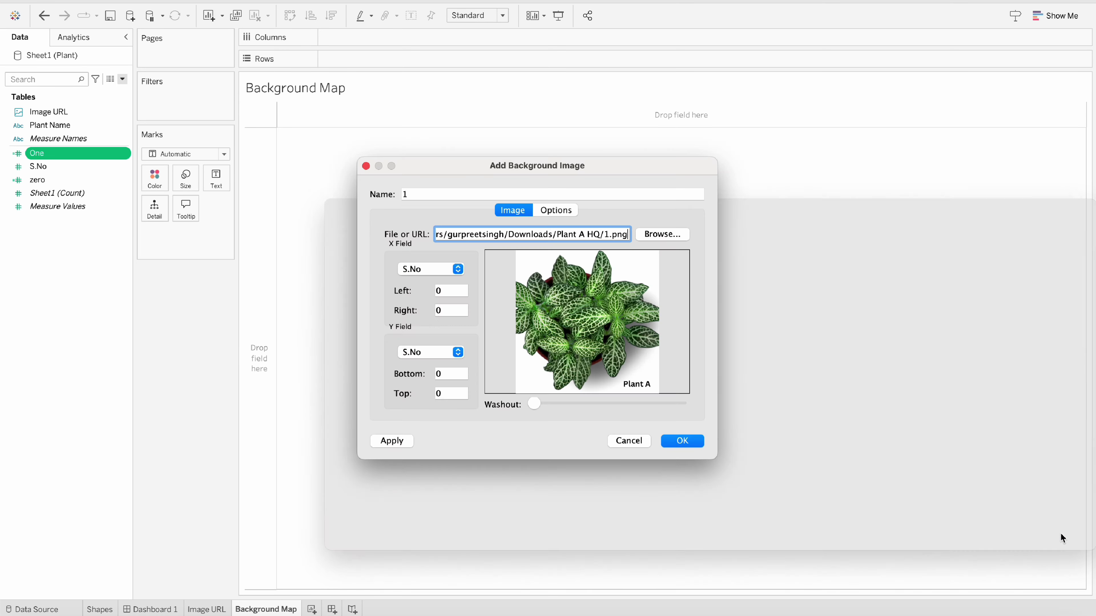
Step: Map the image's X field to zero and Y field to One, both from 0 to 1, with the condition Plant Name = Plant A
{"action": "left_click", "coordinate": [457, 269]}
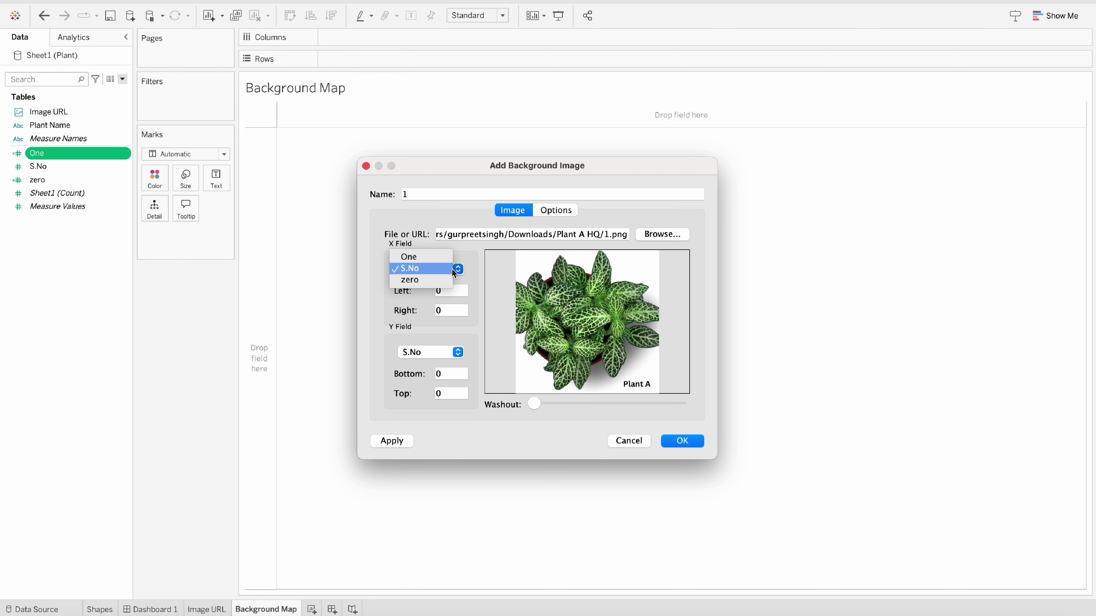
{"action": "left_click", "coordinate": [426, 280]}
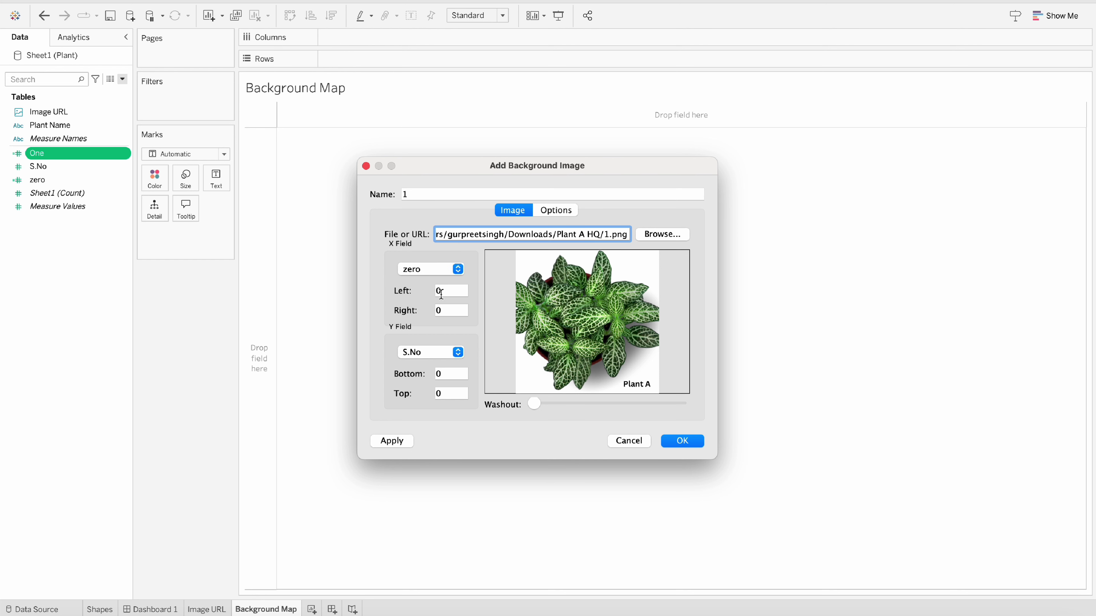
{"action": "left_click", "coordinate": [433, 352]}
{"action": "left_click", "coordinate": [429, 340]}
{"action": "left_click", "coordinate": [446, 310]}
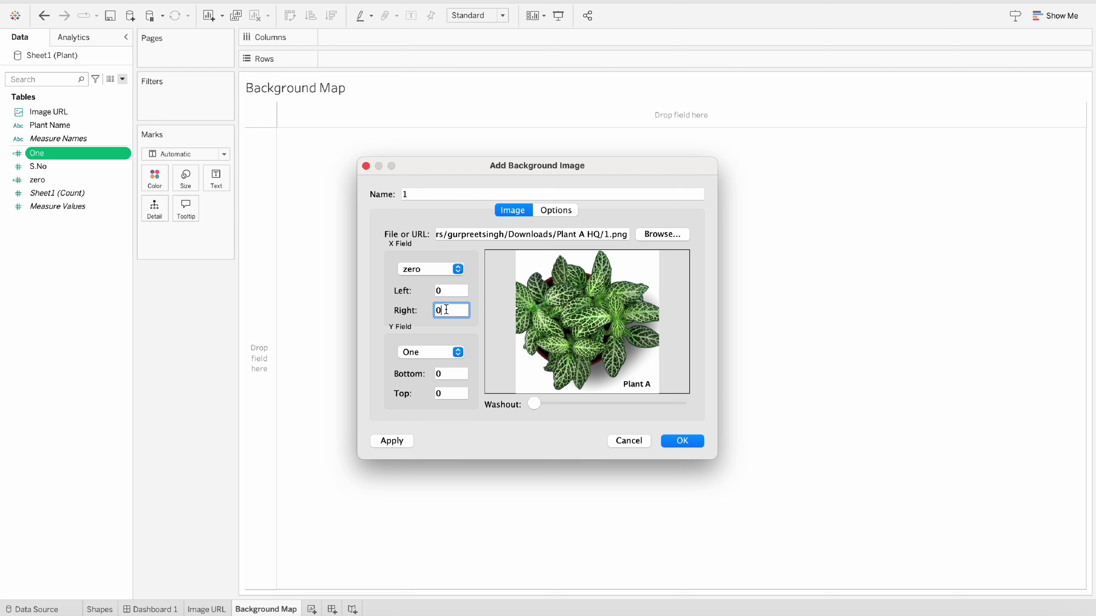
{"action": "key", "text": "BackSpace"}
{"action": "type", "text": "1"}
{"action": "left_click", "coordinate": [447, 395]}
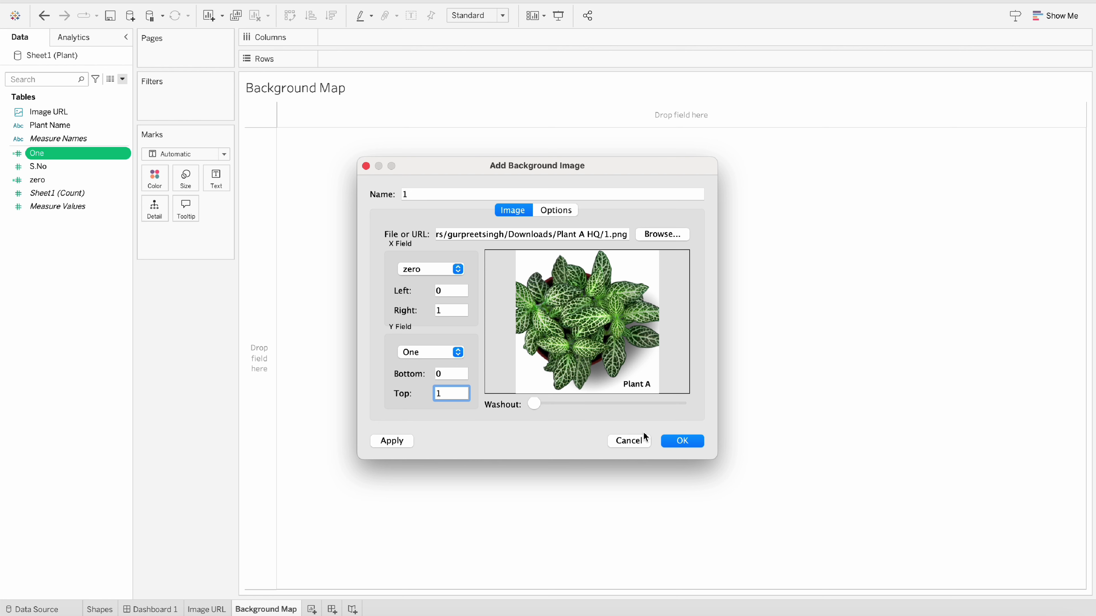
{"action": "left_click", "coordinate": [682, 444]}
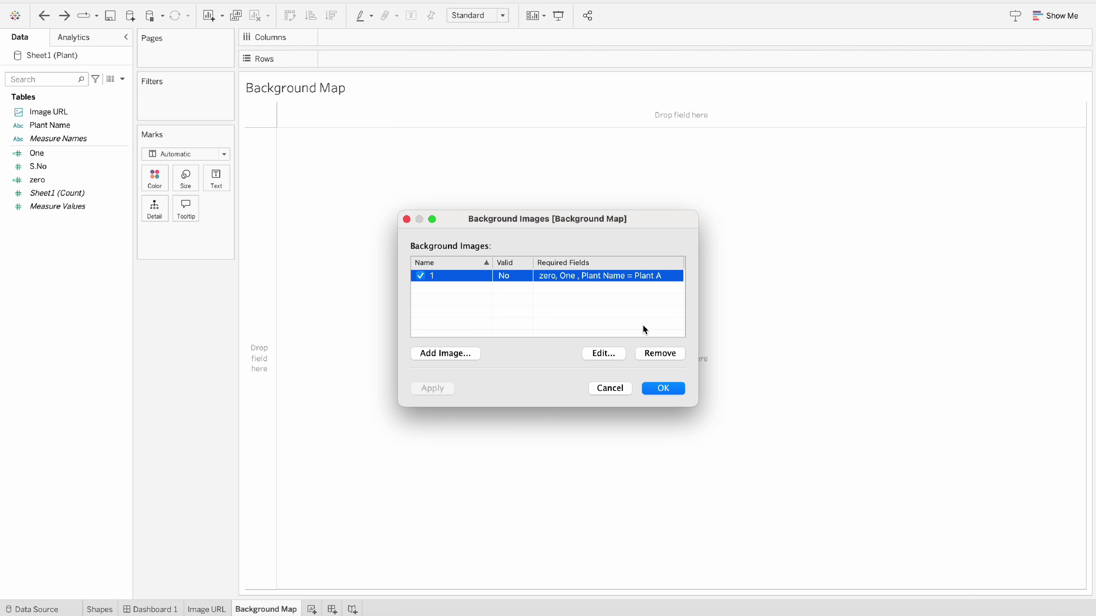
{"action": "left_click", "coordinate": [657, 389]}
Step: Place the zero field on Columns and the One field on Rows
{"action": "left_click", "coordinate": [53, 155]}
{"action": "left_click_drag", "start_coordinate": [48, 180], "coordinate": [364, 37]}
{"action": "left_click_drag", "start_coordinate": [78, 153], "coordinate": [372, 58]}
Step: Change the aggregation of both zero and One to Minimum
{"action": "left_click", "coordinate": [403, 38]}
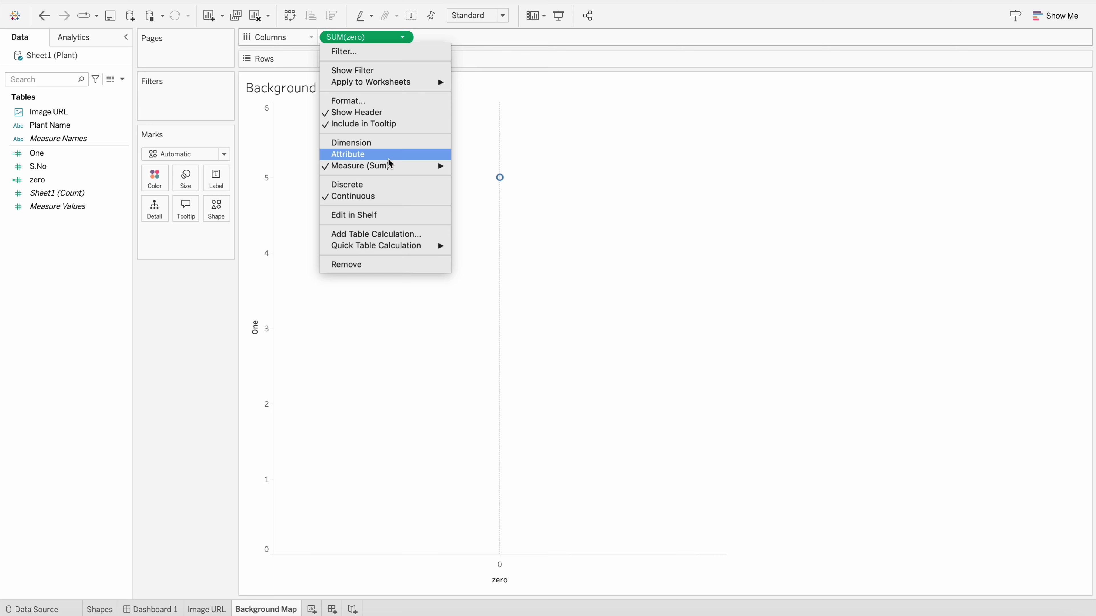
{"action": "mouse_move", "coordinate": [395, 167]}
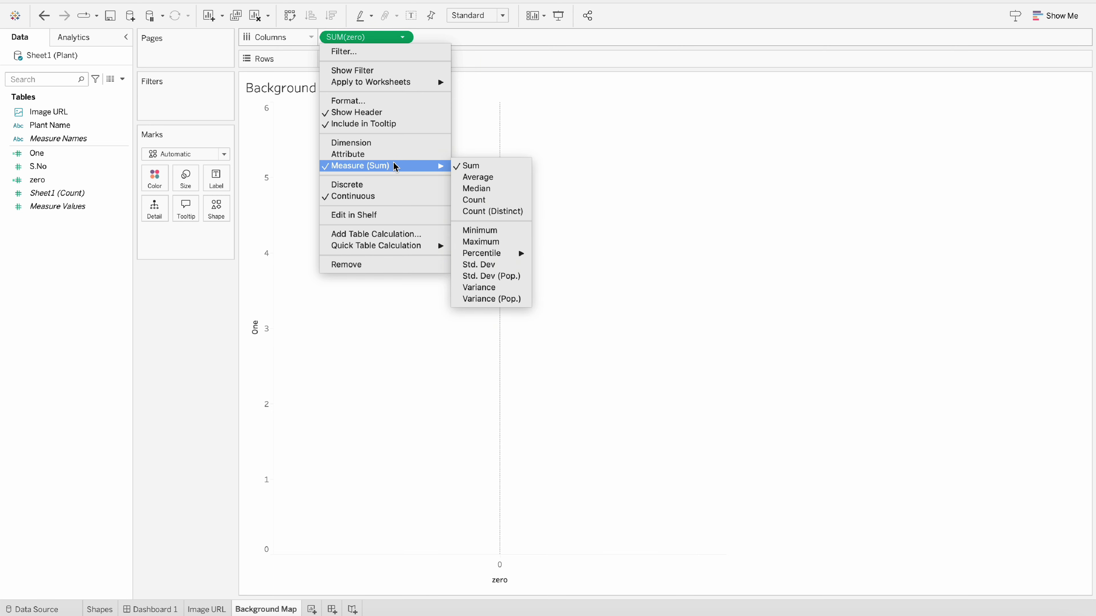
{"action": "left_click", "coordinate": [479, 230]}
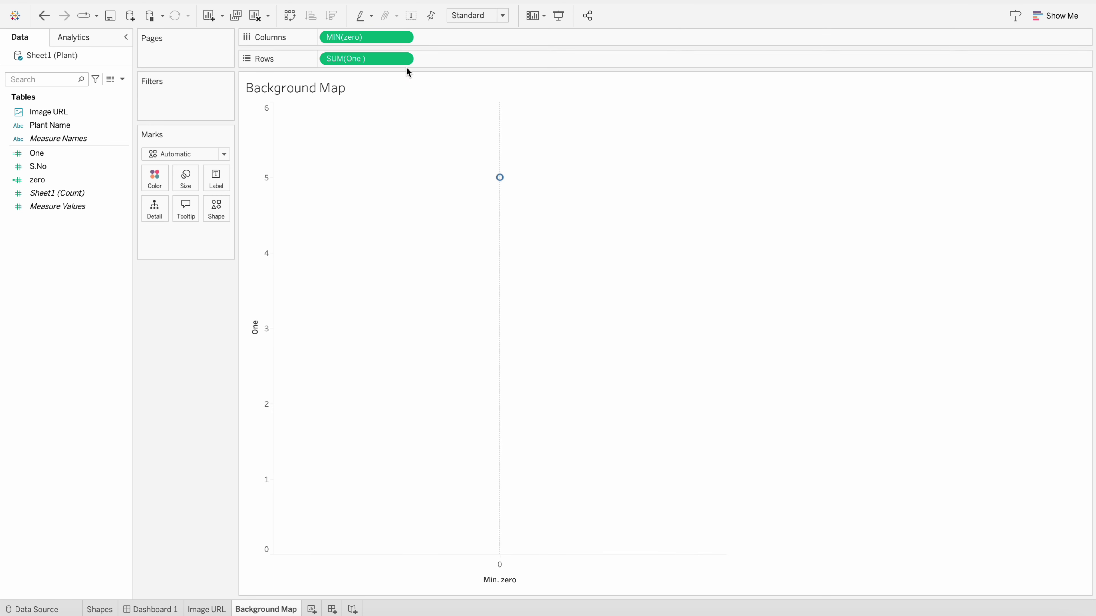
{"action": "left_click", "coordinate": [403, 58]}
{"action": "mouse_move", "coordinate": [399, 186]}
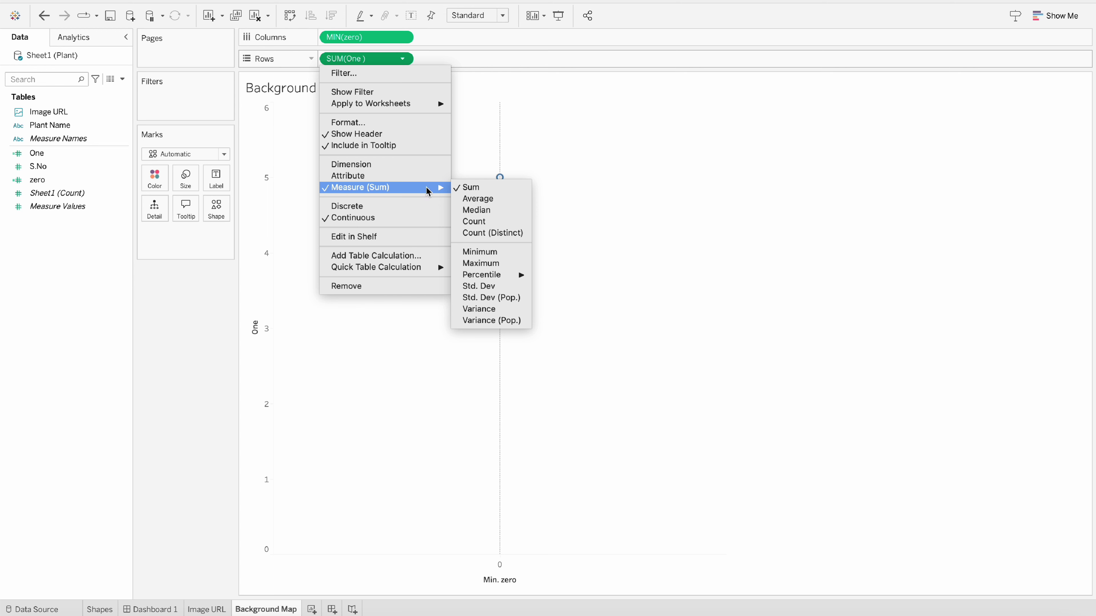
{"action": "left_click", "coordinate": [480, 250]}
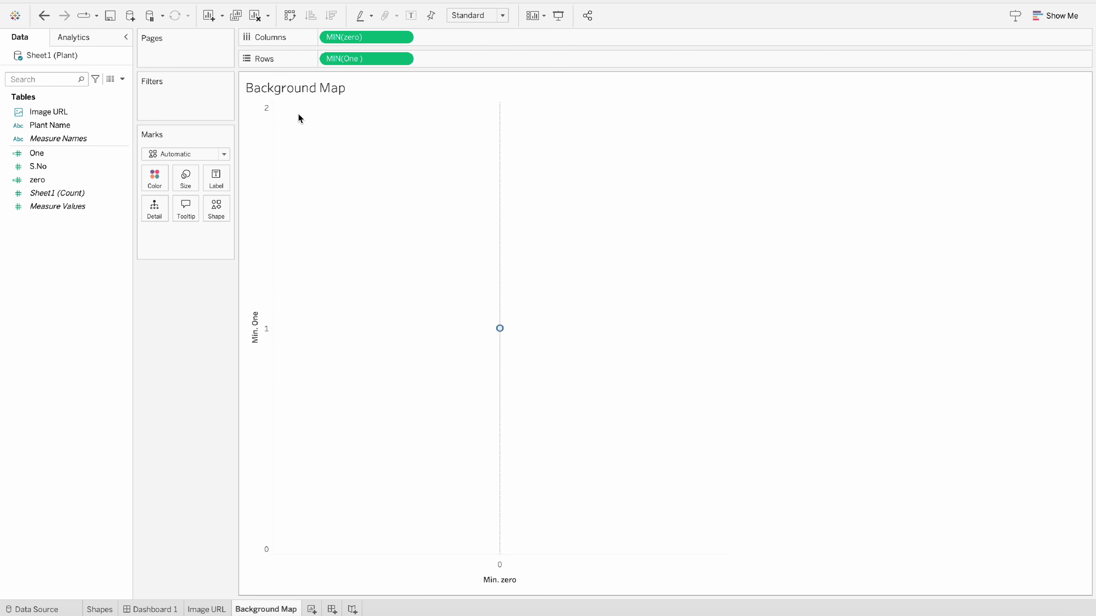
Step: Set the mark type to Polygon and add Plant Name to Detail
{"action": "left_click", "coordinate": [206, 156]}
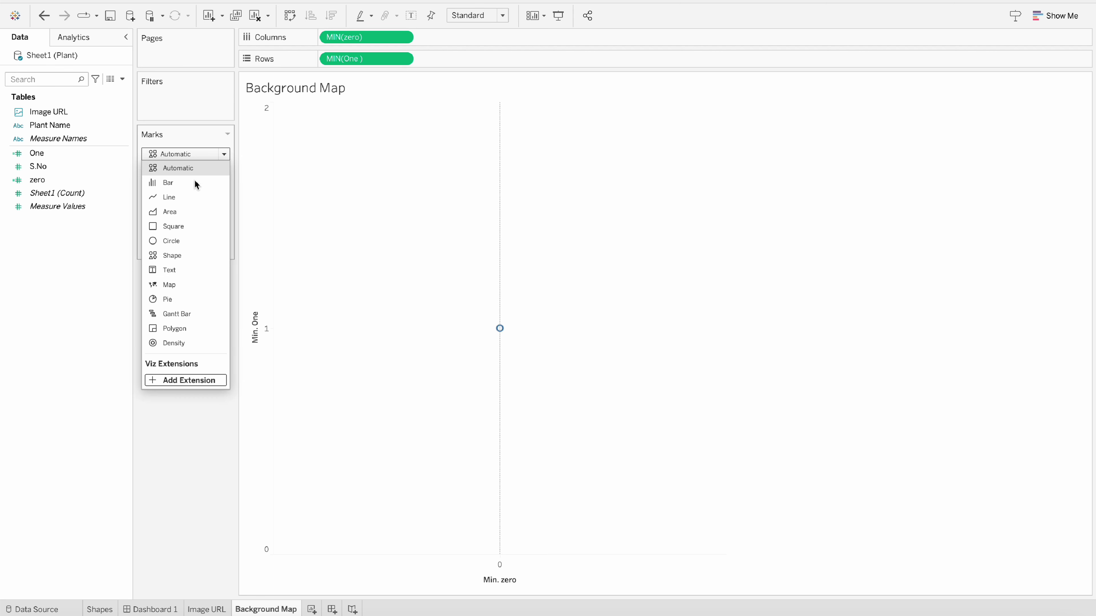
{"action": "left_click", "coordinate": [177, 329]}
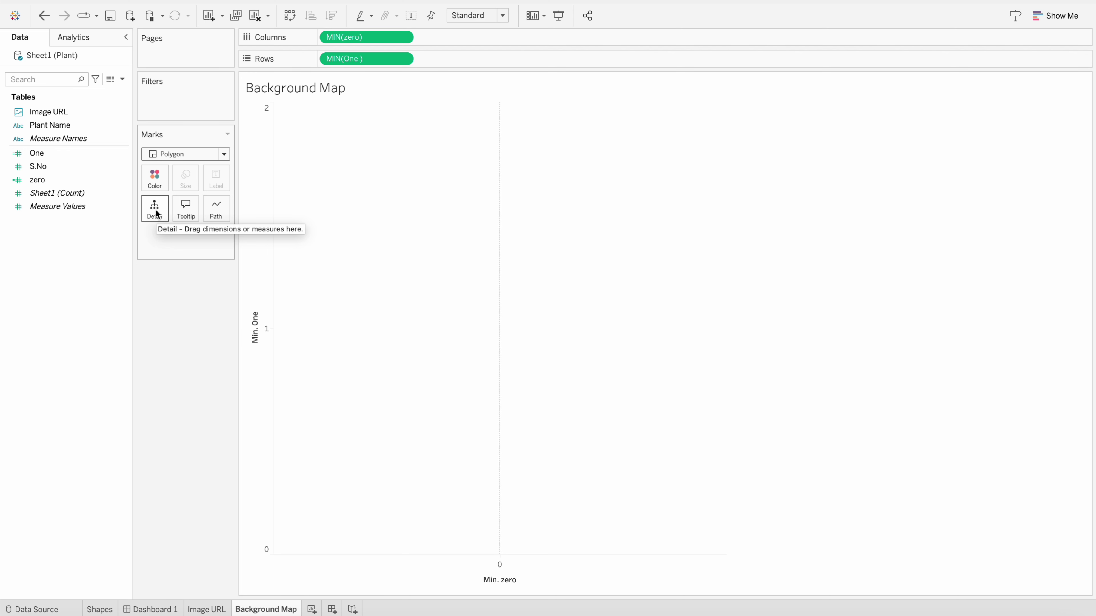
{"action": "left_click_drag", "start_coordinate": [58, 126], "coordinate": [154, 210]}
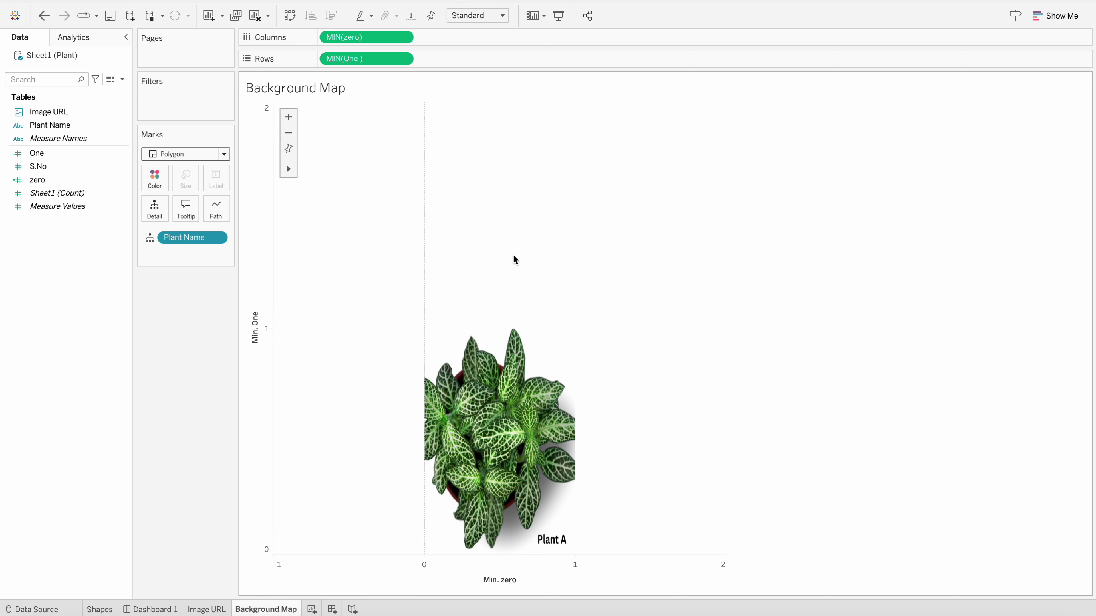
Step: Review the X and Y field mapping and range settings of background image 1
{"action": "left_click", "coordinate": [328, 2]}
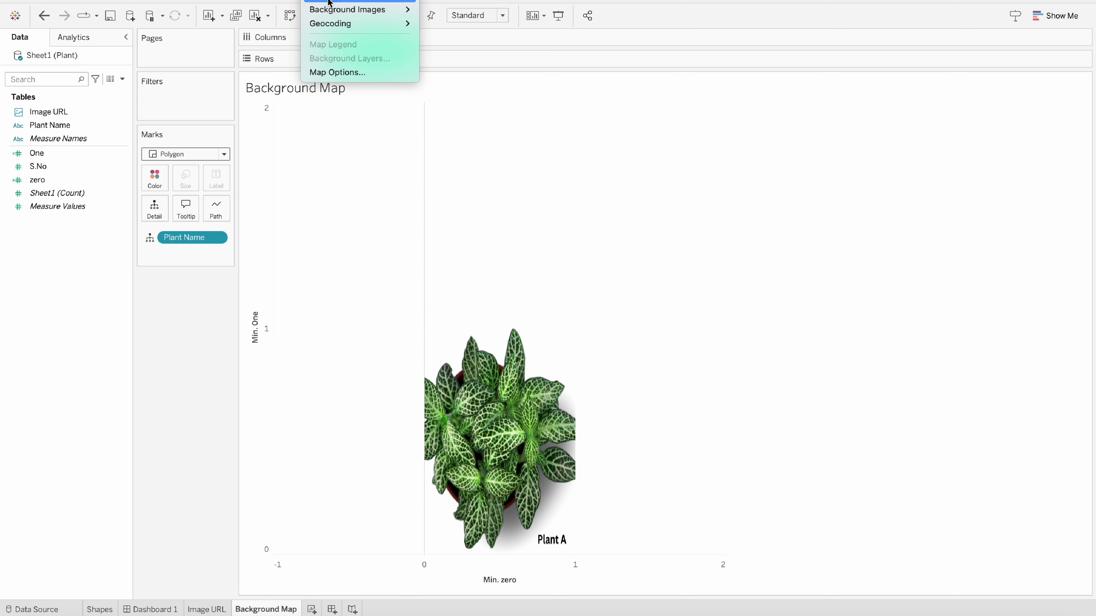
{"action": "left_click", "coordinate": [340, 14]}
{"action": "left_click", "coordinate": [323, 0]}
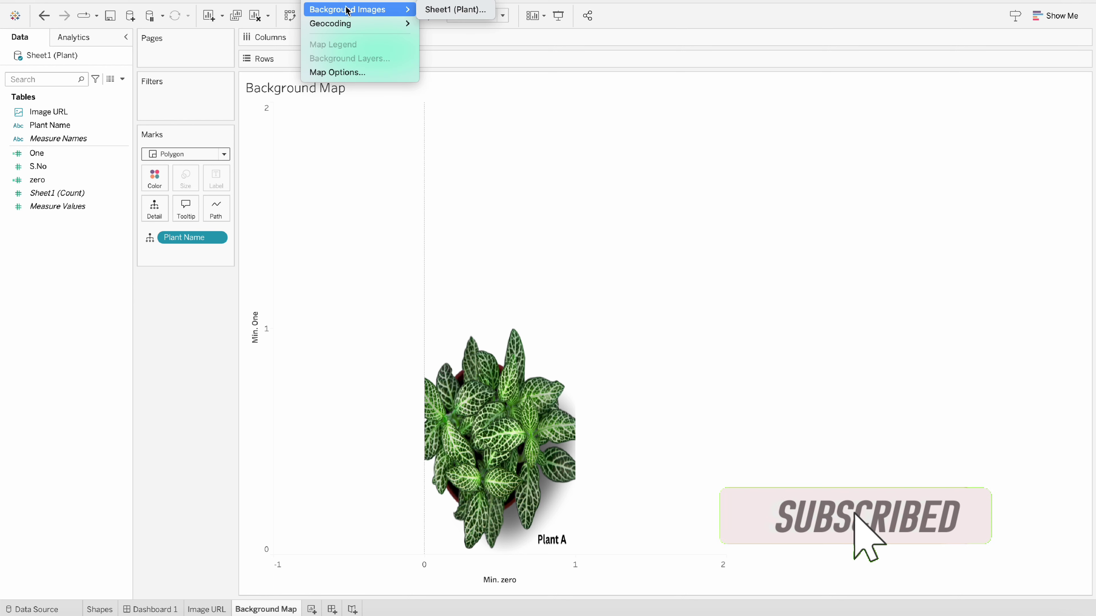
{"action": "mouse_move", "coordinate": [350, 9]}
{"action": "left_click", "coordinate": [449, 9]}
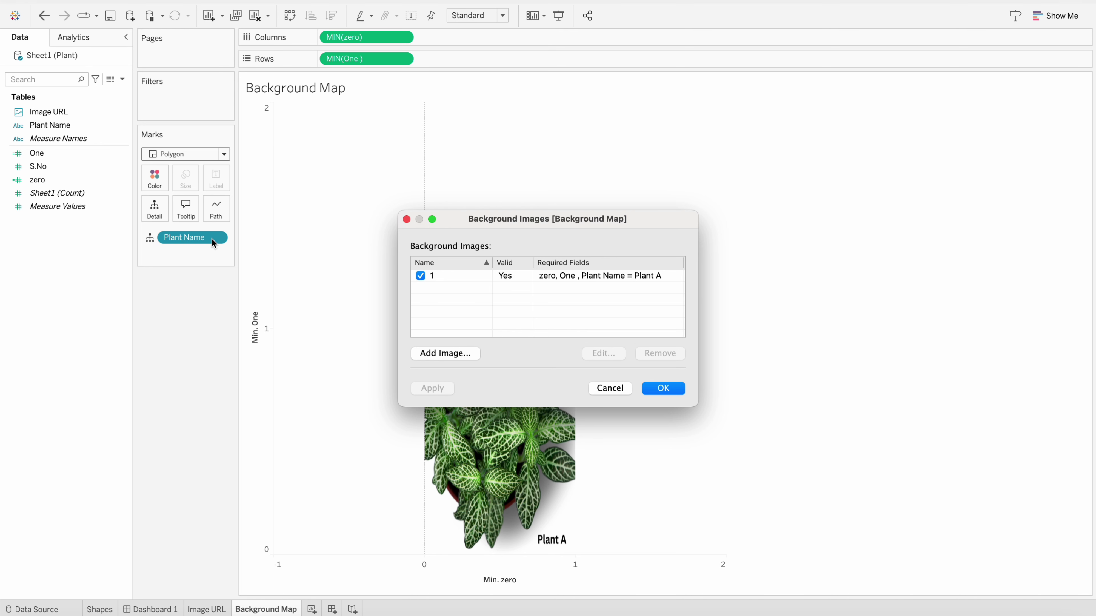
{"action": "double_click", "coordinate": [519, 276]}
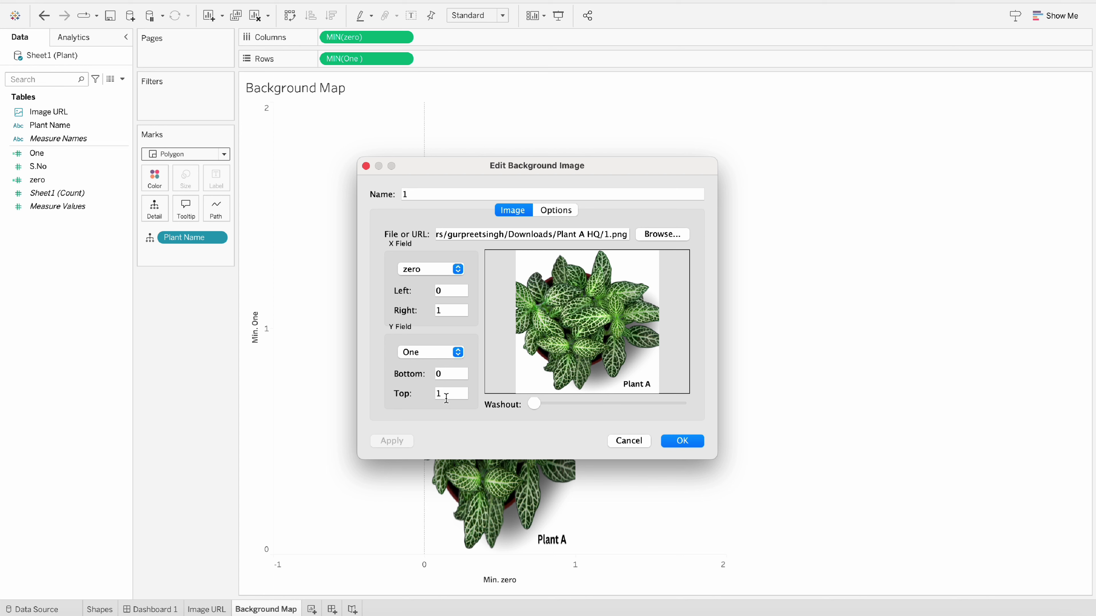
{"action": "left_click", "coordinate": [684, 442]}
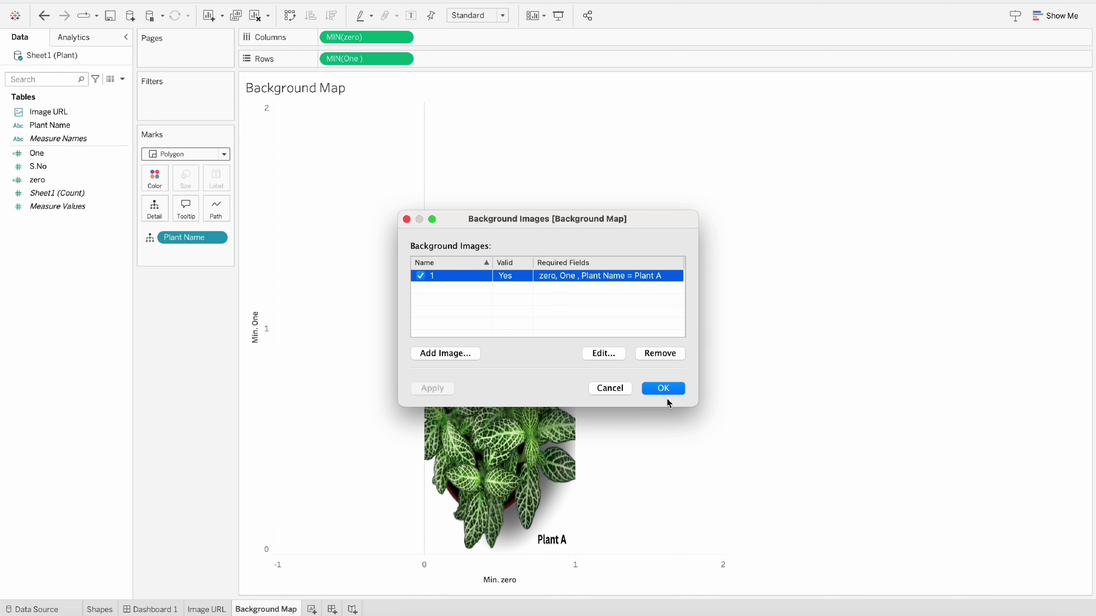
{"action": "left_click", "coordinate": [664, 388]}
Step: Give the Min. One axis a custom fixed range from 0 to 1
{"action": "right_click", "coordinate": [253, 305]}
{"action": "left_click", "coordinate": [275, 311]}
{"action": "left_click", "coordinate": [436, 237]}
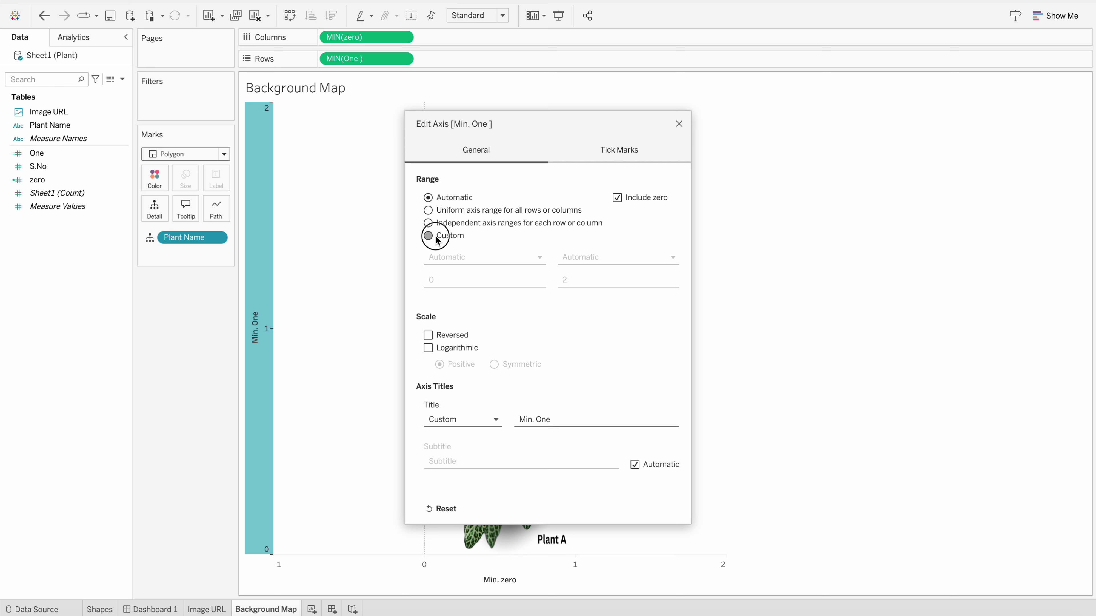
{"action": "double_click", "coordinate": [573, 281]}
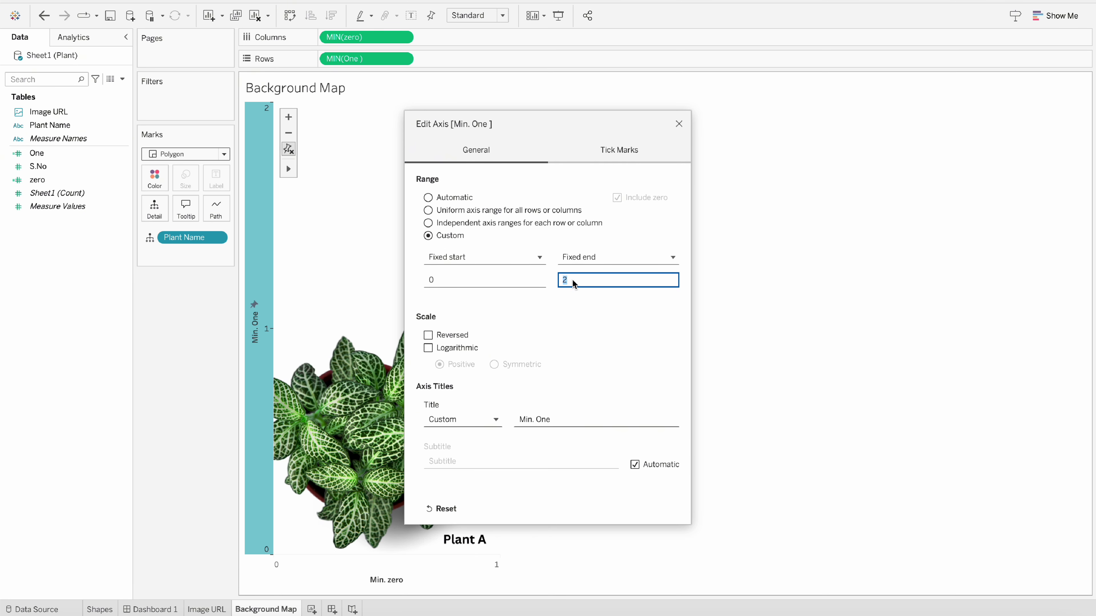
{"action": "left_click", "coordinate": [568, 303]}
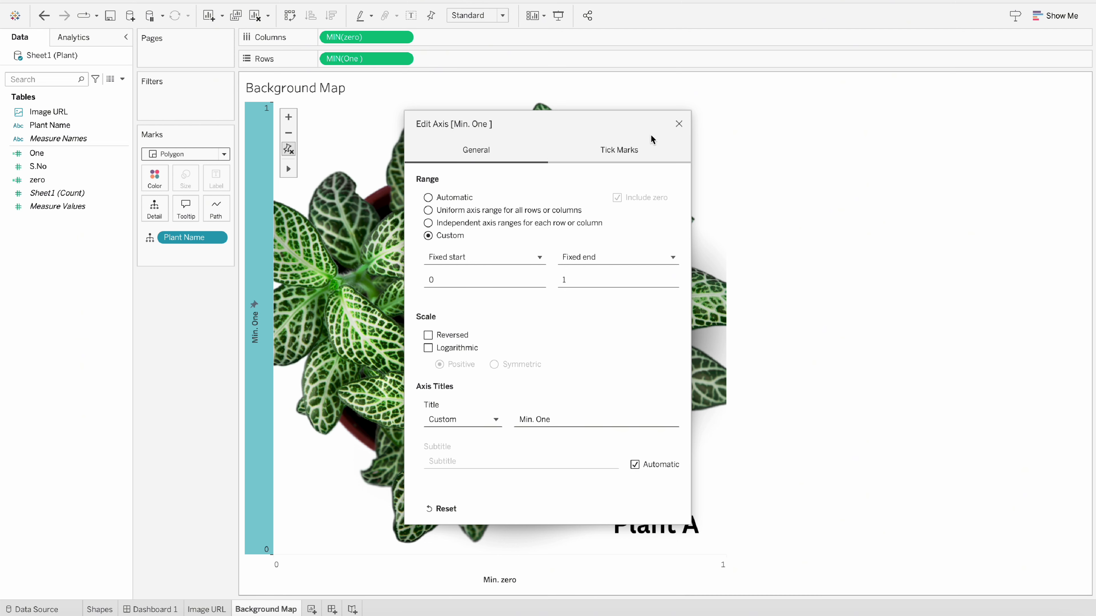
{"action": "left_click", "coordinate": [678, 126]}
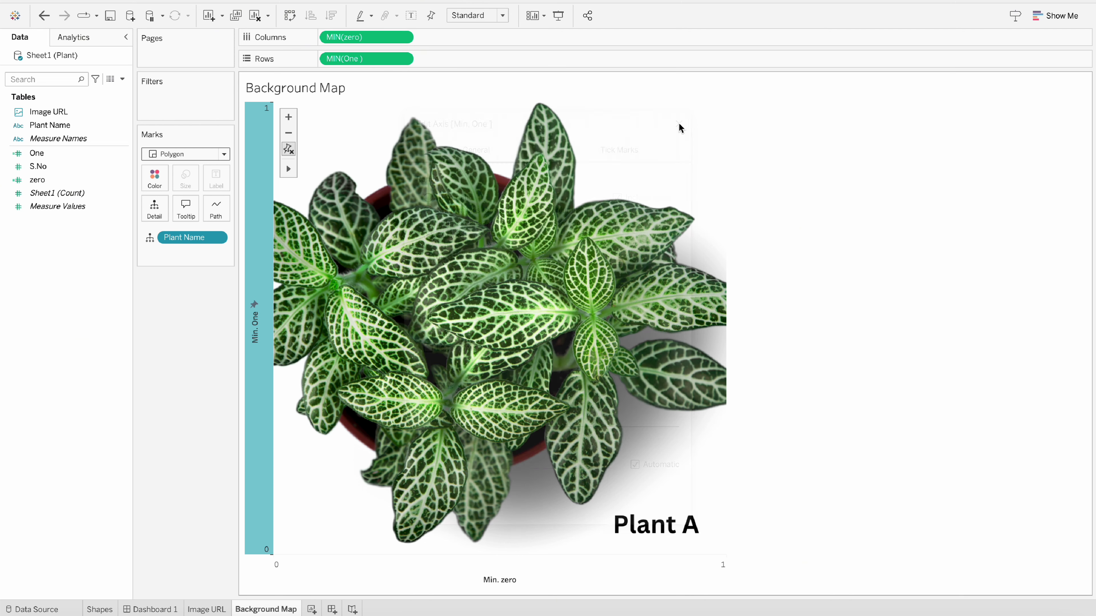
Step: Hide the headers of the Min. One and Min. zero axes
{"action": "right_click", "coordinate": [260, 273]}
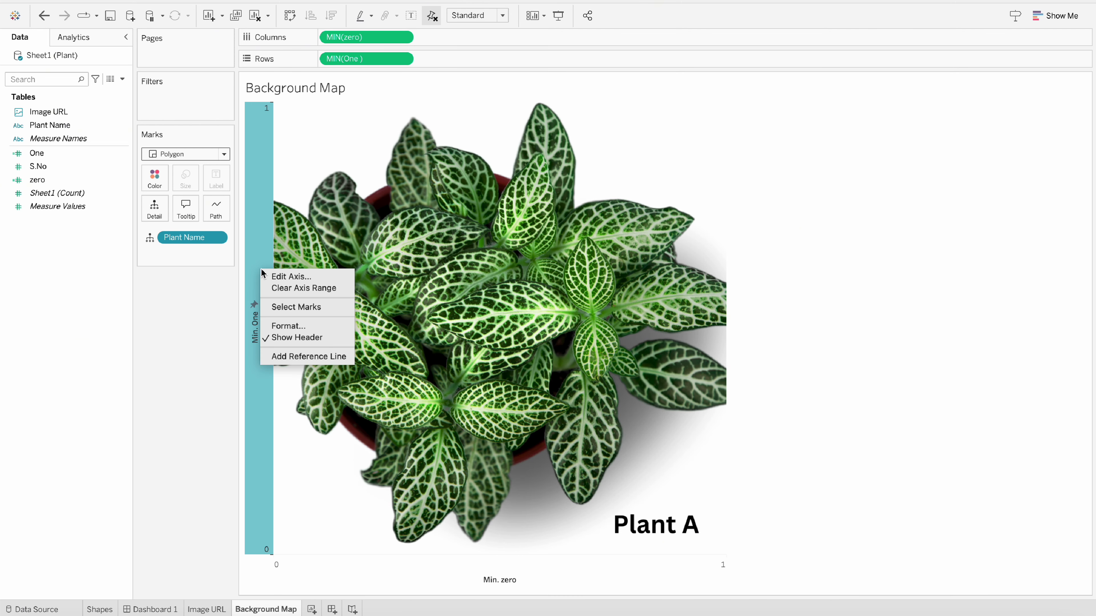
{"action": "left_click", "coordinate": [288, 341]}
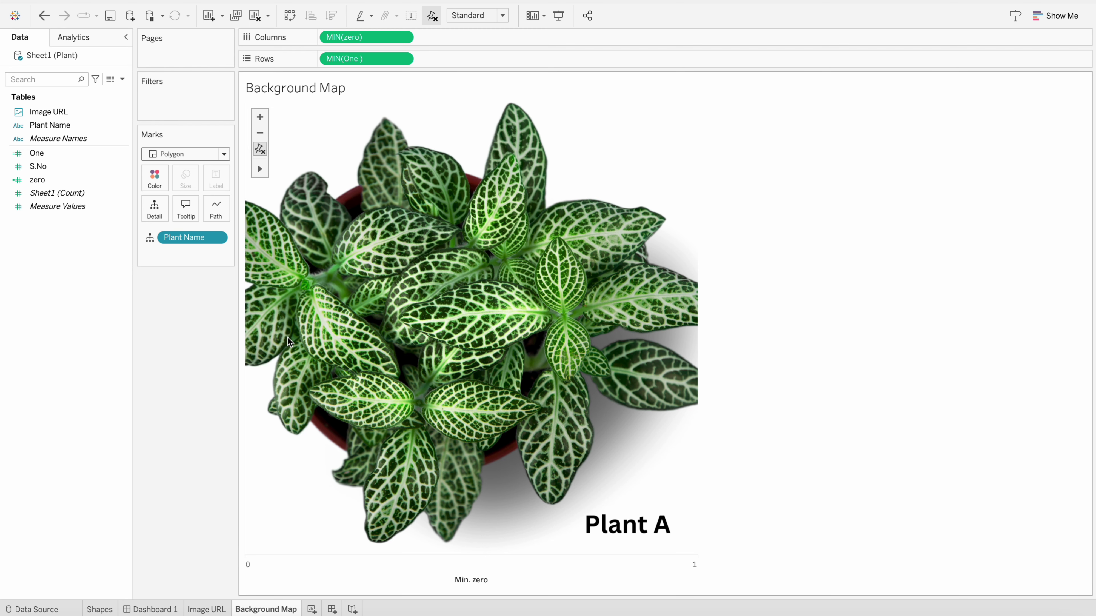
{"action": "right_click", "coordinate": [509, 576]}
{"action": "left_click", "coordinate": [533, 545]}
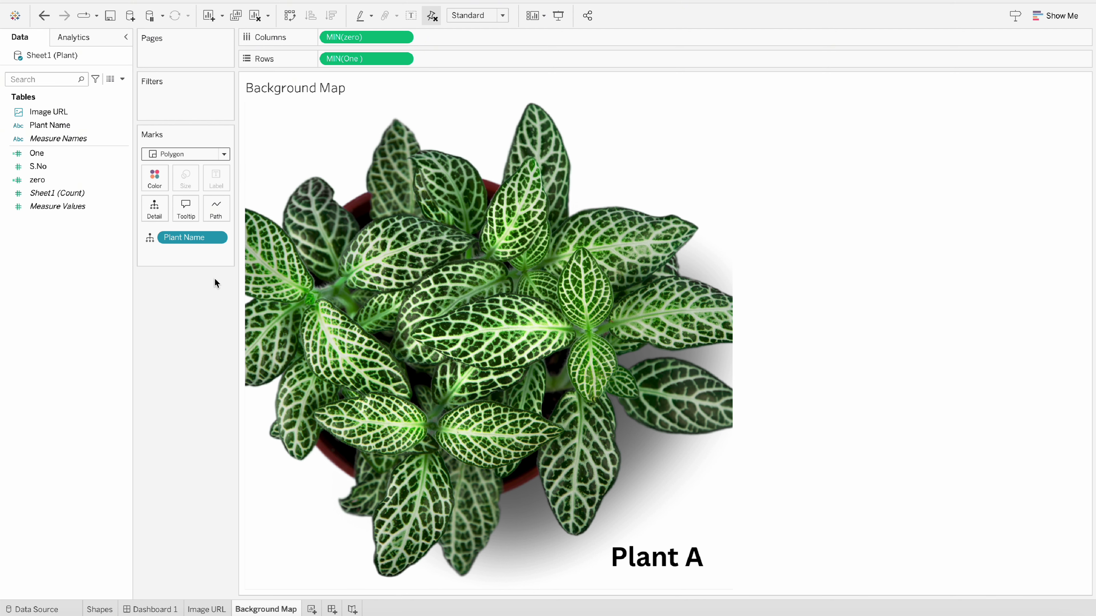
Step: Add Plant Name as a filter with all plants included and show its filter control beside the view
{"action": "left_click_drag", "start_coordinate": [64, 125], "coordinate": [177, 113]}
{"action": "left_click", "coordinate": [659, 480]}
{"action": "left_click", "coordinate": [220, 100]}
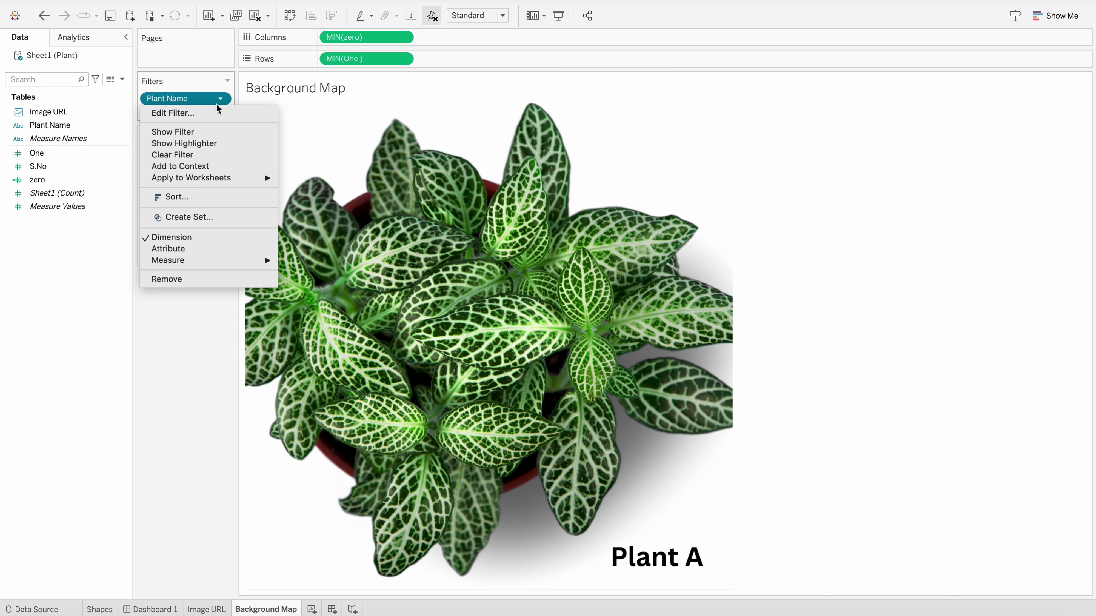
{"action": "left_click", "coordinate": [204, 130]}
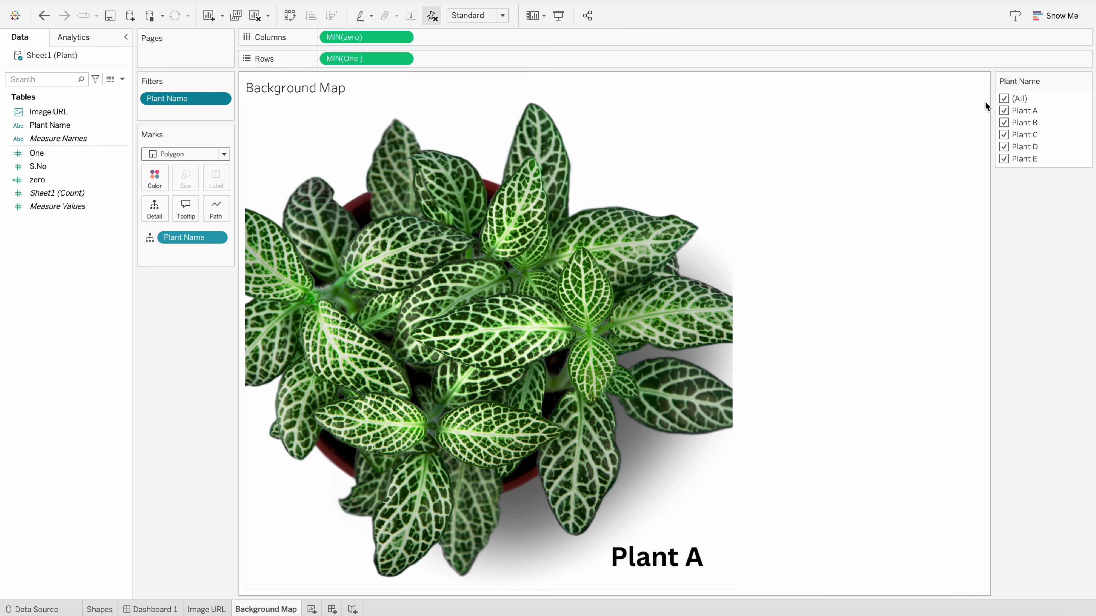
Step: Test the Plant Name filter with Plant A and Plant B individually, and select all plants again
{"action": "left_click", "coordinate": [1003, 98]}
{"action": "left_click", "coordinate": [1003, 110]}
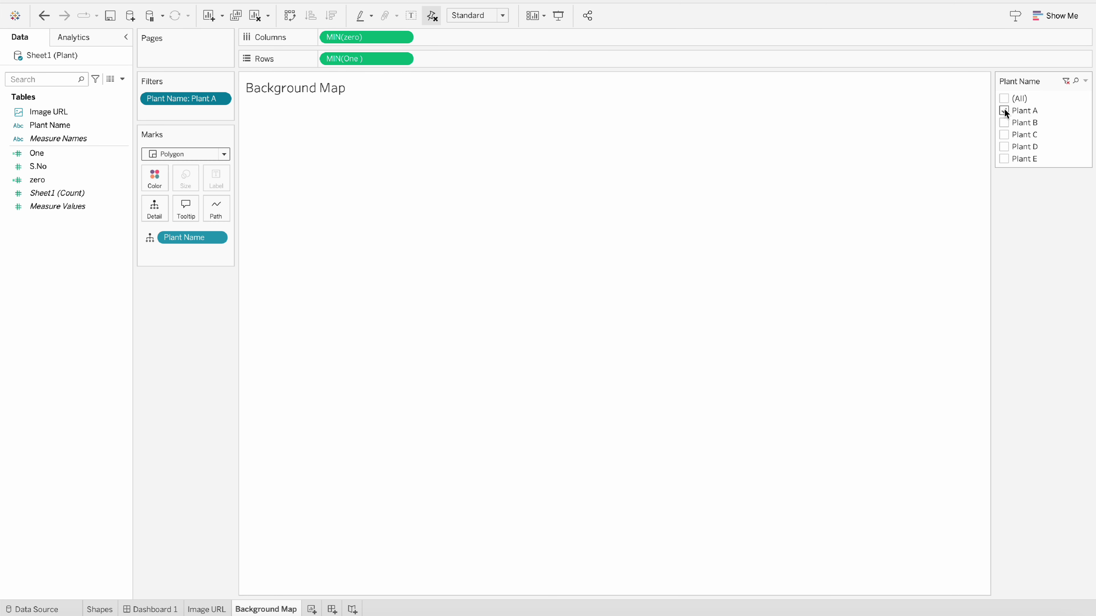
{"action": "left_click", "coordinate": [1004, 111]}
{"action": "left_click", "coordinate": [1004, 123]}
{"action": "left_click", "coordinate": [1004, 98]}
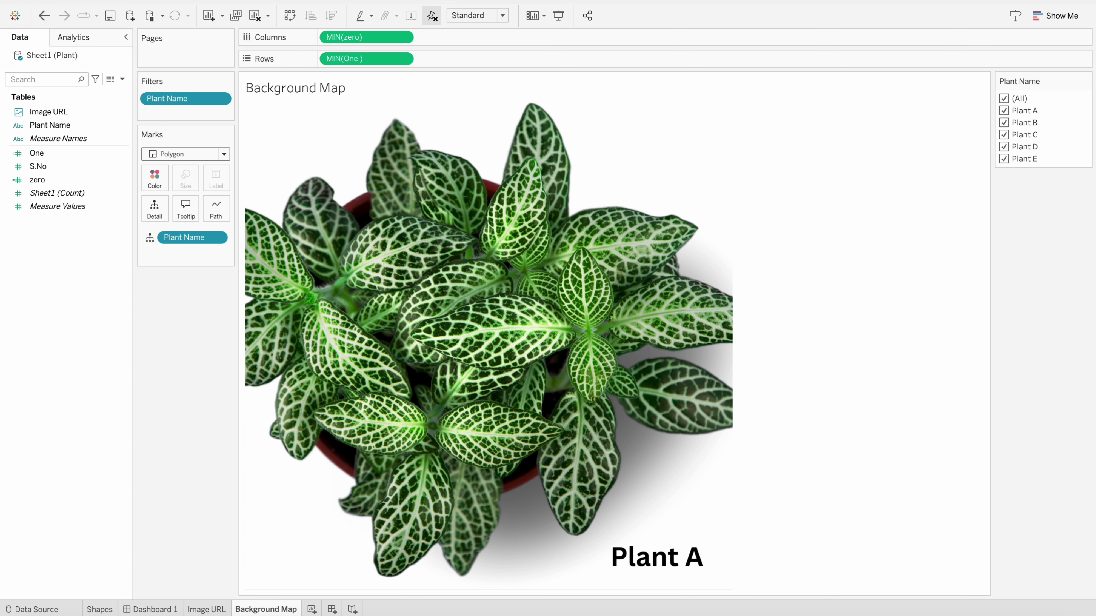
Step: Add background image 2.png for Sheet1 (Plant), setting Right on the zero field and Top on the One field to 1
{"action": "left_click", "coordinate": [315, 0]}
{"action": "mouse_move", "coordinate": [332, 6]}
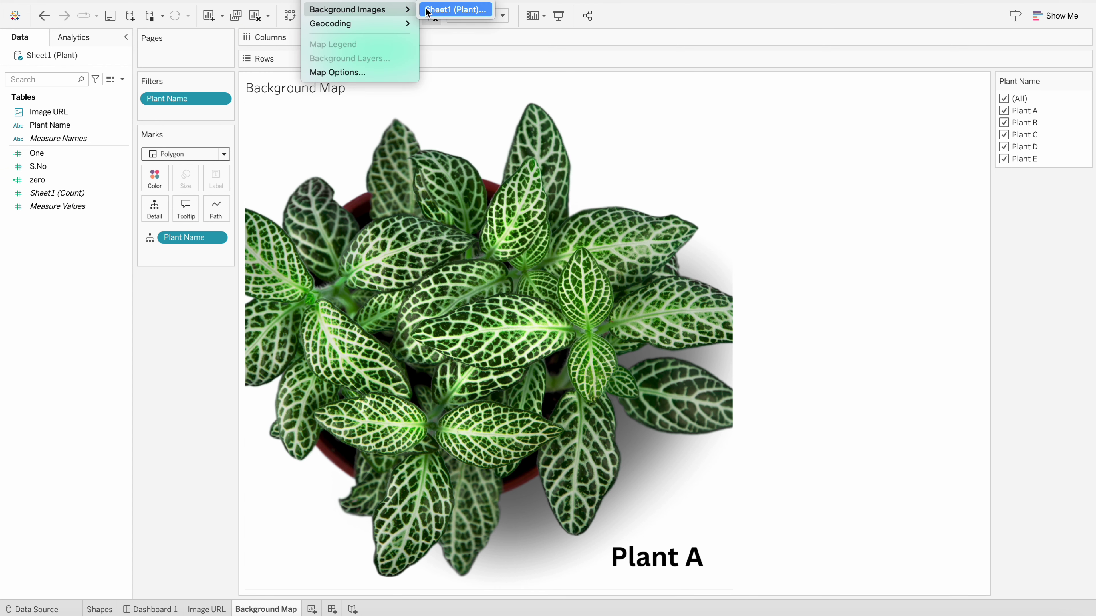
{"action": "left_click", "coordinate": [439, 14]}
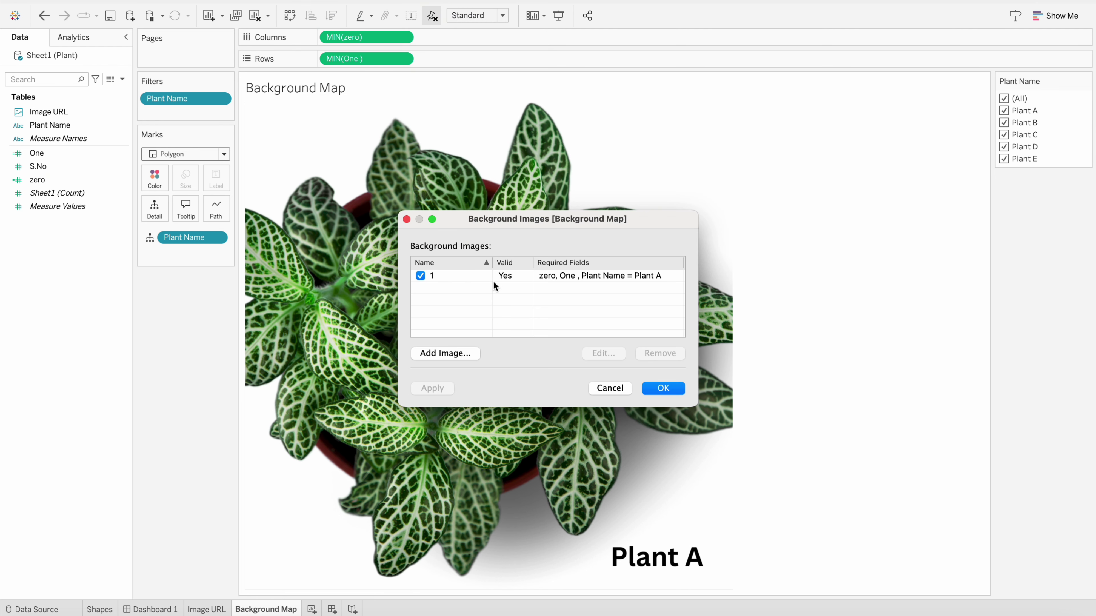
{"action": "left_click", "coordinate": [437, 352]}
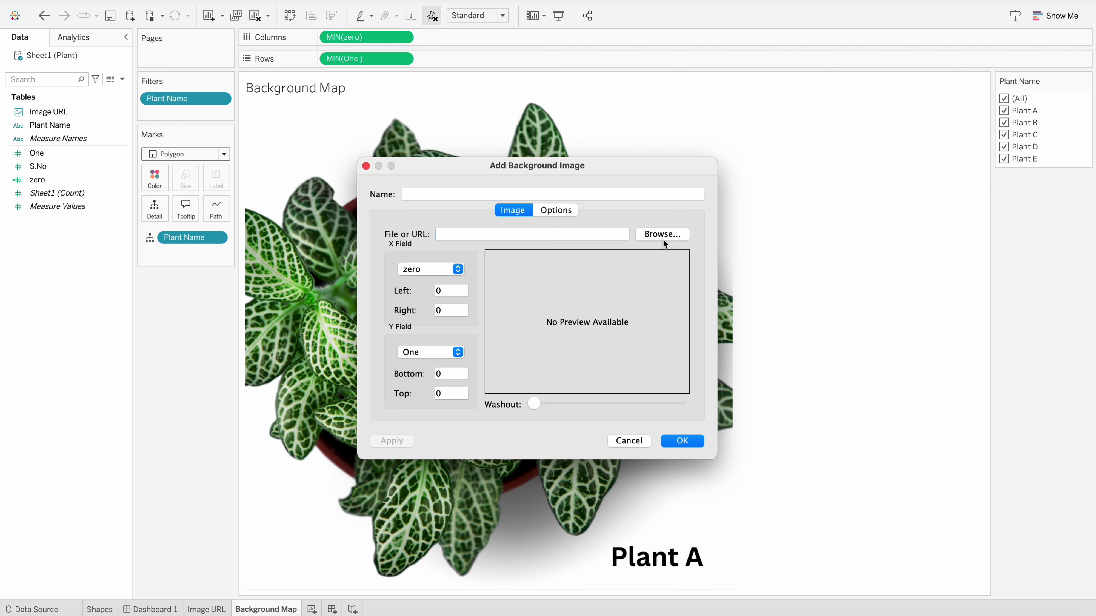
{"action": "left_click", "coordinate": [663, 234]}
{"action": "double_click", "coordinate": [519, 276]}
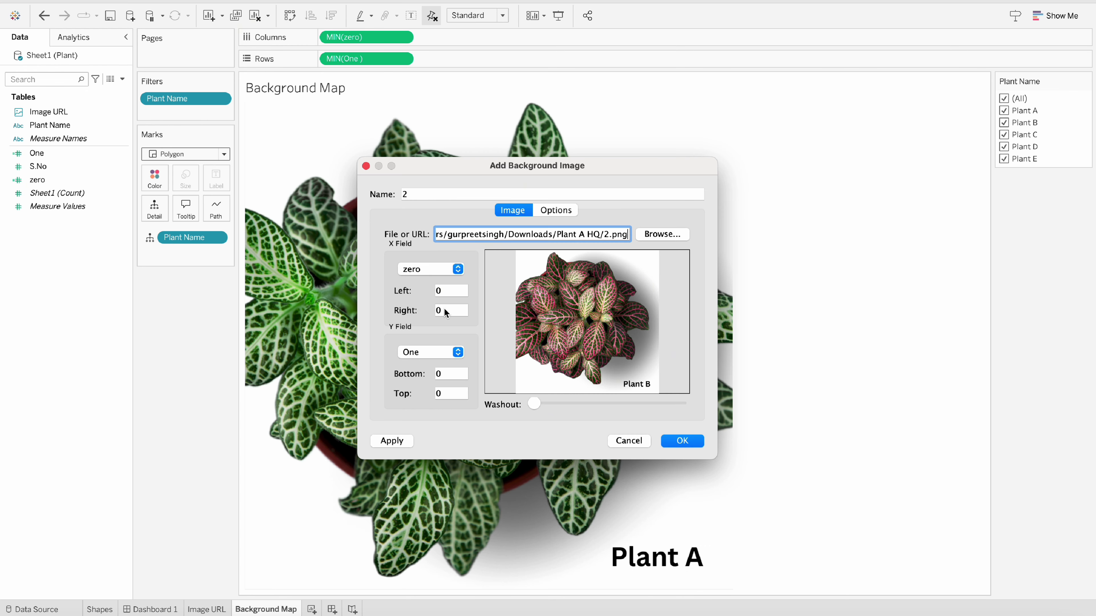
{"action": "double_click", "coordinate": [444, 309]}
{"action": "type", "text": "1"}
{"action": "left_click", "coordinate": [446, 394]}
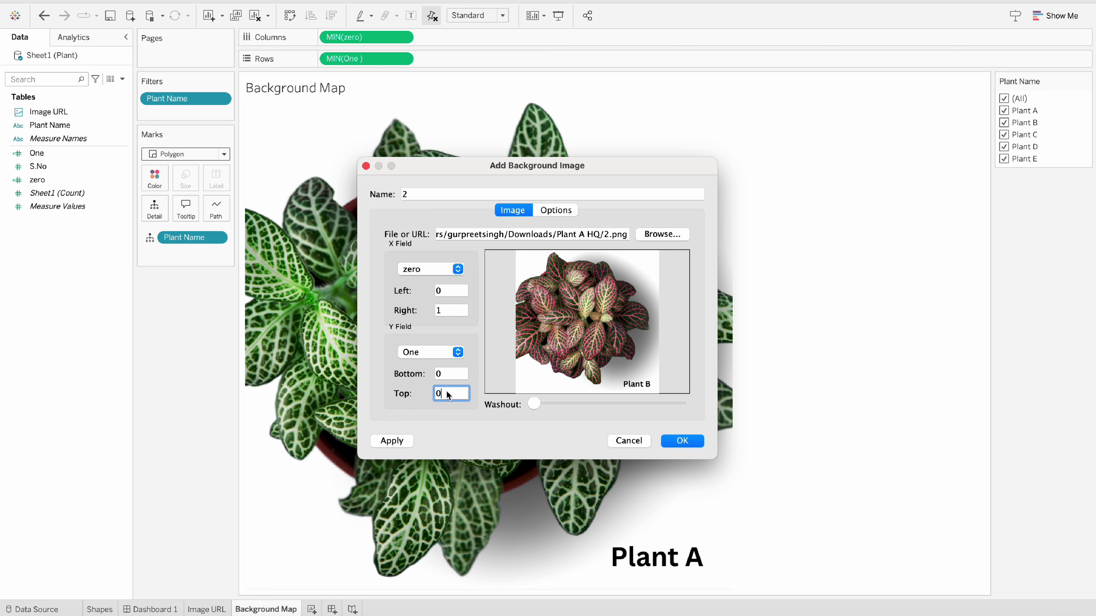
{"action": "type", "text": "1"}
Step: Set image 2 to always show the entire image and only show when Plant Name is Plant B
{"action": "left_click", "coordinate": [550, 211]}
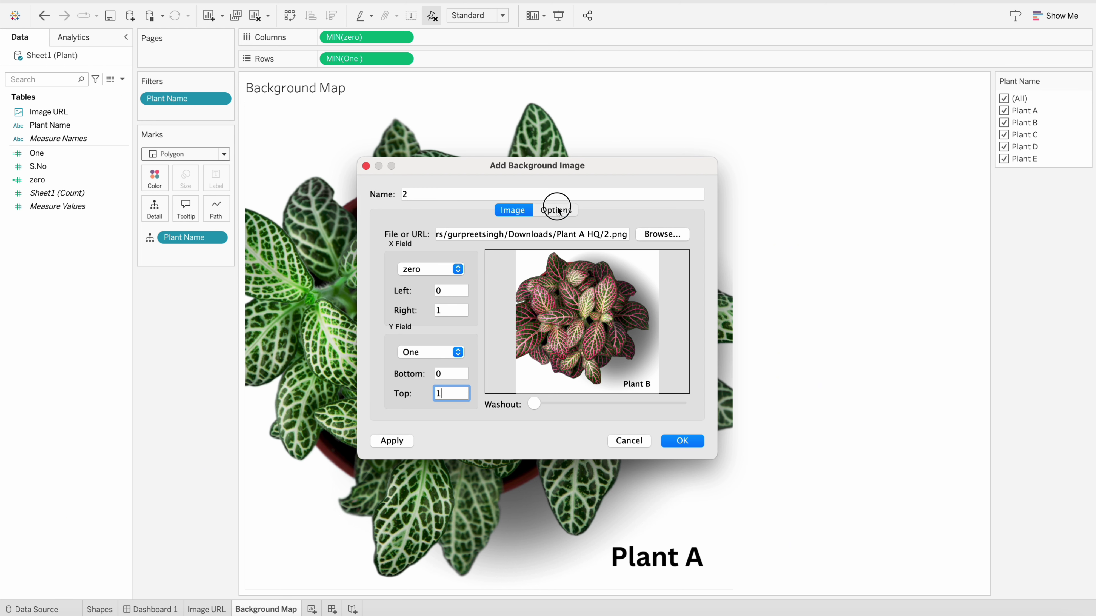
{"action": "left_click", "coordinate": [415, 258]}
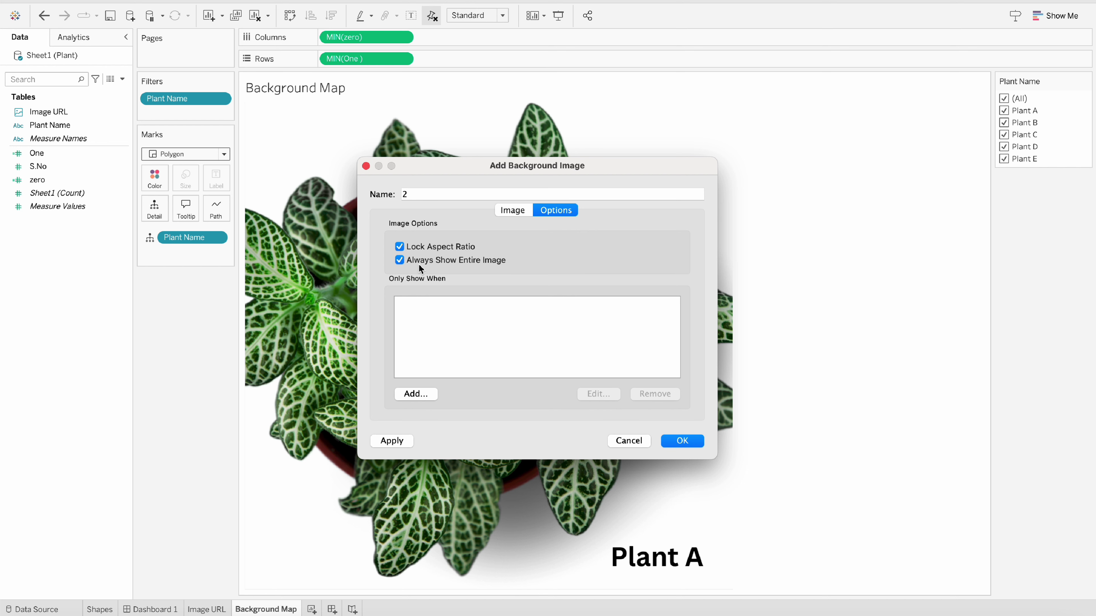
{"action": "left_click", "coordinate": [415, 394]}
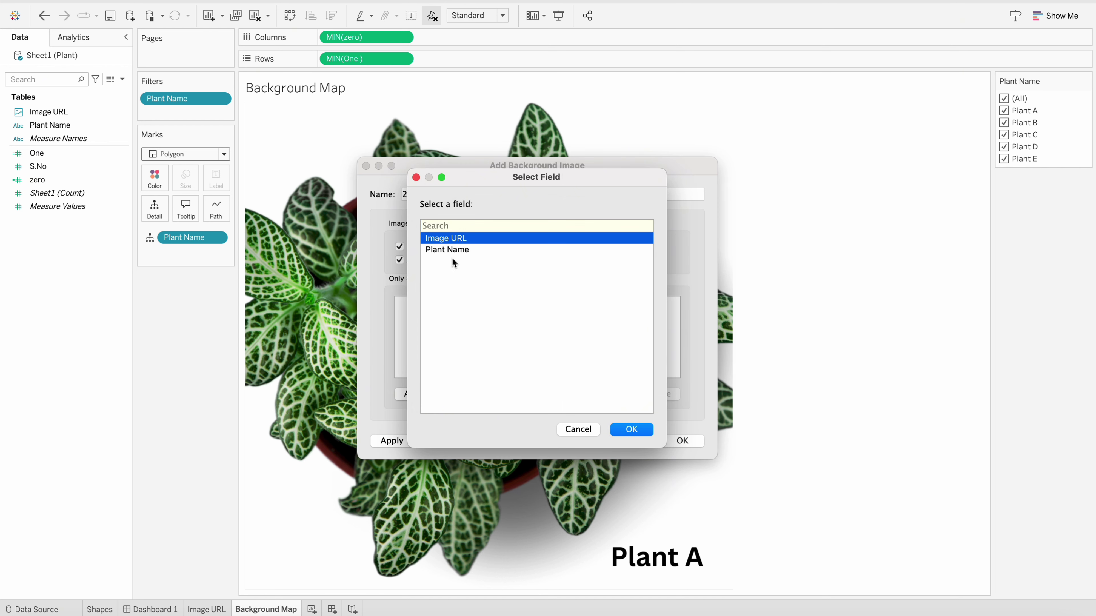
{"action": "left_click", "coordinate": [454, 251]}
{"action": "double_click", "coordinate": [454, 253]}
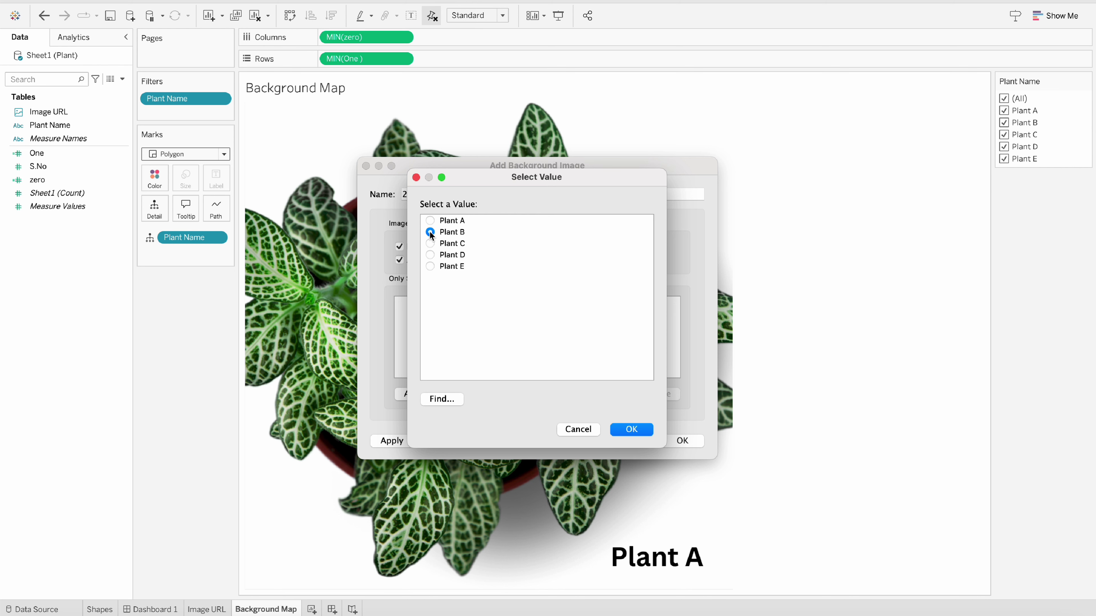
{"action": "left_click", "coordinate": [631, 429]}
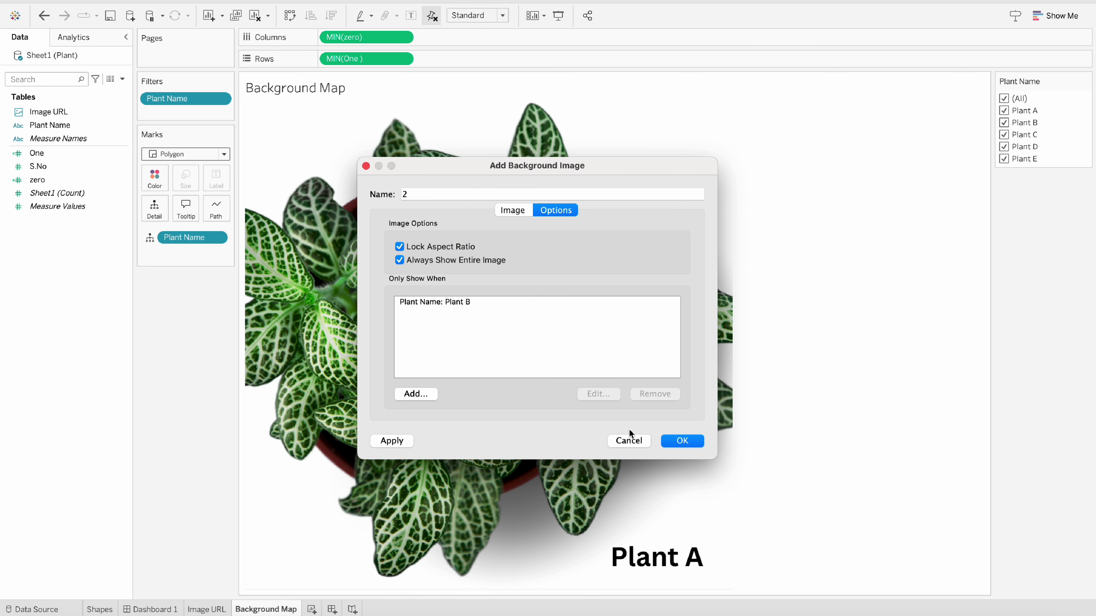
{"action": "left_click", "coordinate": [681, 441]}
Step: Add 3.png as another background image, setting Right on the zero field and Top on the One field to 1
{"action": "left_click", "coordinate": [433, 352]}
{"action": "left_click", "coordinate": [645, 233]}
{"action": "double_click", "coordinate": [589, 274]}
{"action": "double_click", "coordinate": [450, 310]}
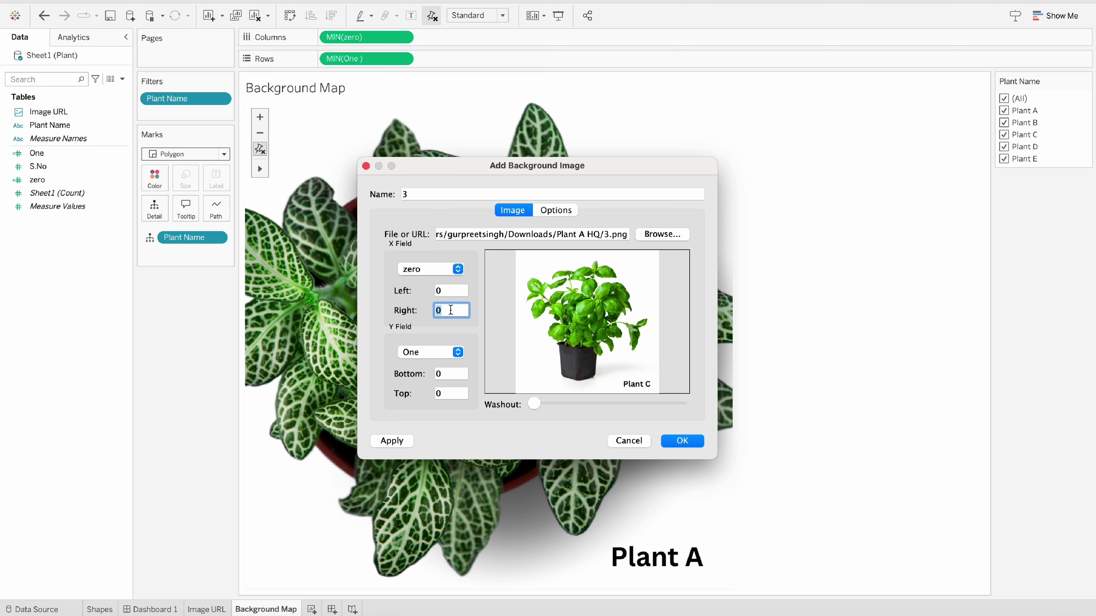
{"action": "type", "text": "1"}
{"action": "double_click", "coordinate": [455, 393]}
{"action": "type", "text": "1"}
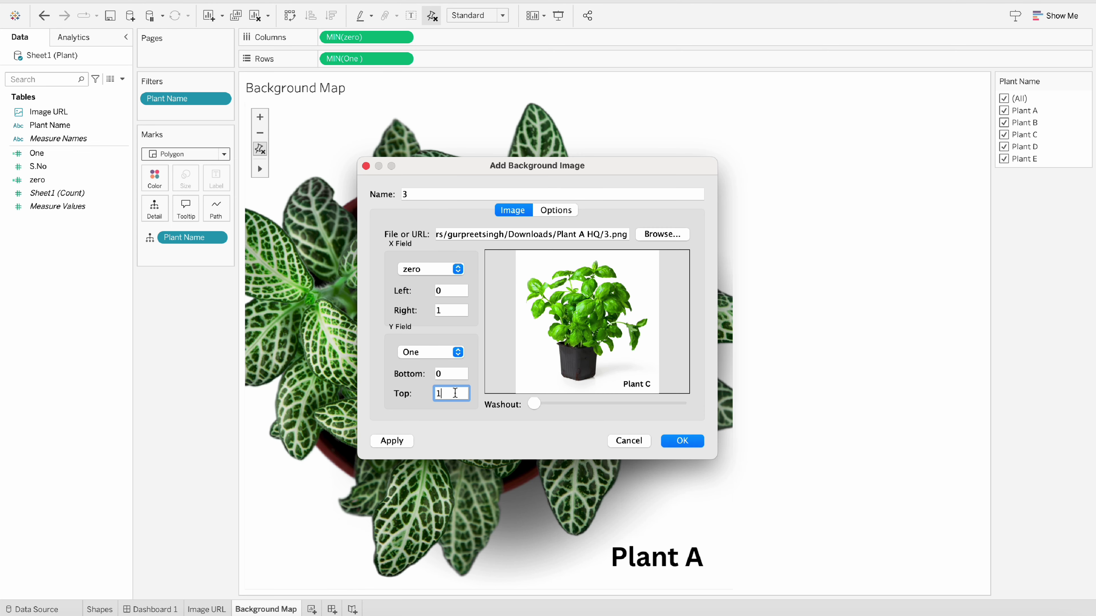
Step: Show image 3 only when Plant Name is Plant C, always show it entirely, and apply the background images to the sheet
{"action": "left_click", "coordinate": [546, 211]}
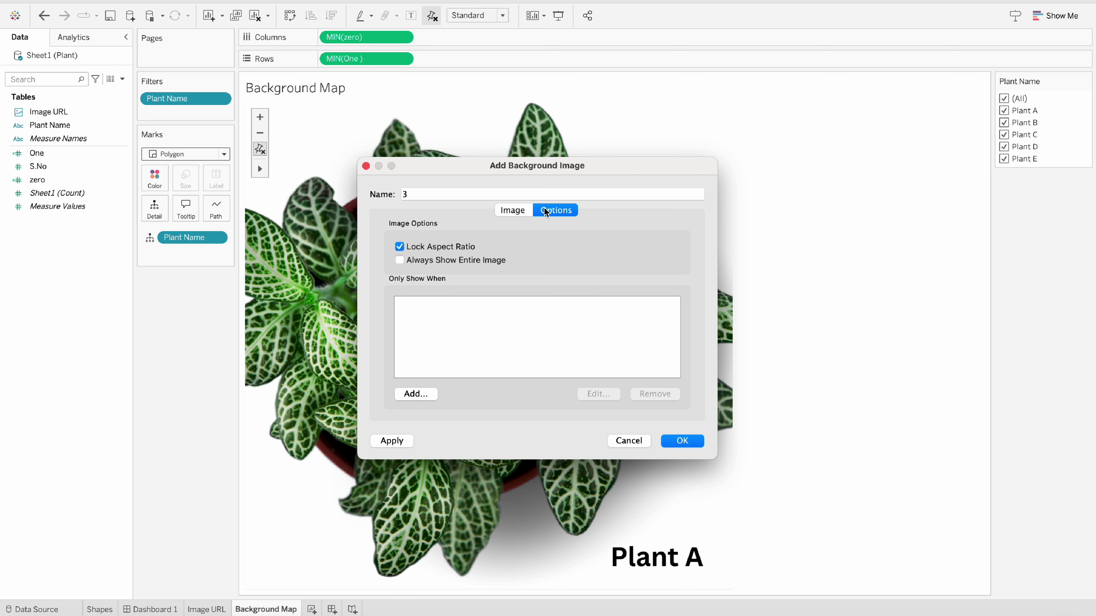
{"action": "left_click", "coordinate": [415, 394]}
{"action": "double_click", "coordinate": [446, 248]}
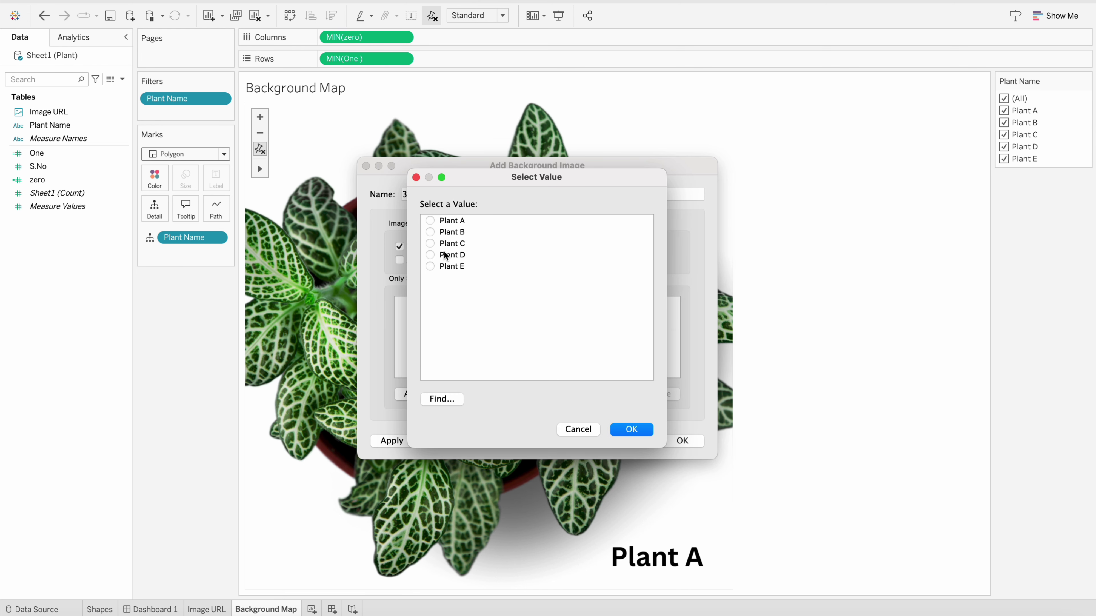
{"action": "left_click", "coordinate": [449, 244]}
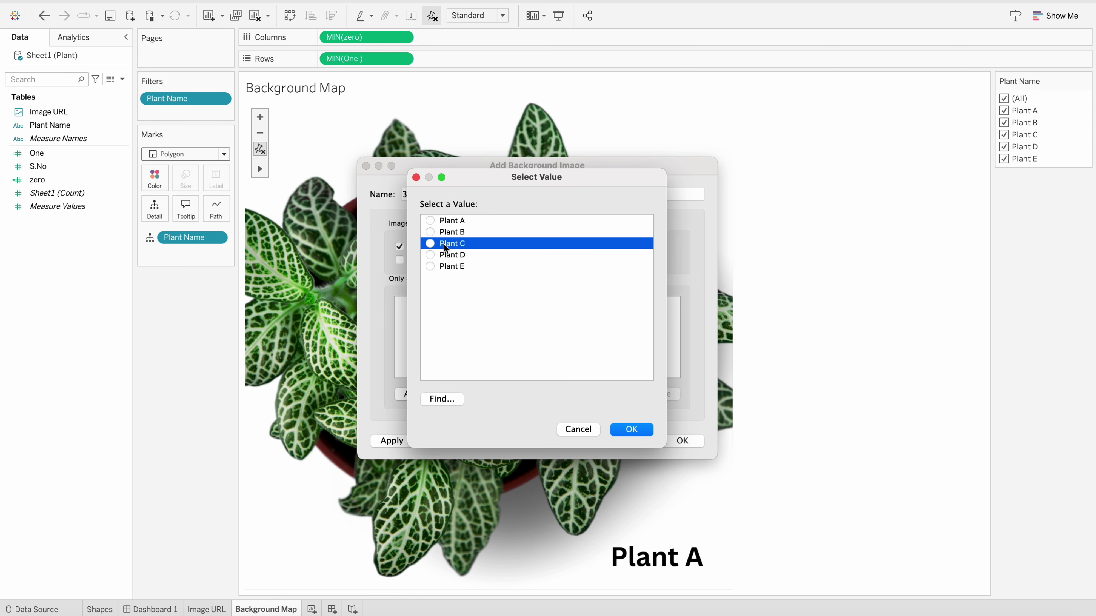
{"action": "left_click", "coordinate": [625, 429]}
{"action": "left_click", "coordinate": [399, 261]}
{"action": "left_click", "coordinate": [682, 441]}
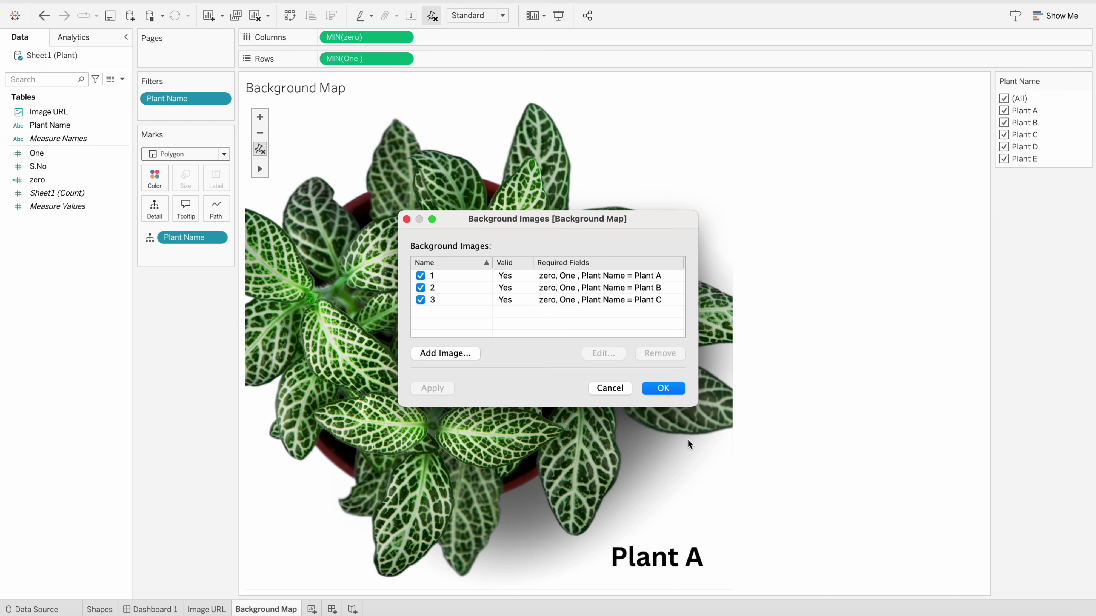
{"action": "left_click", "coordinate": [672, 389]}
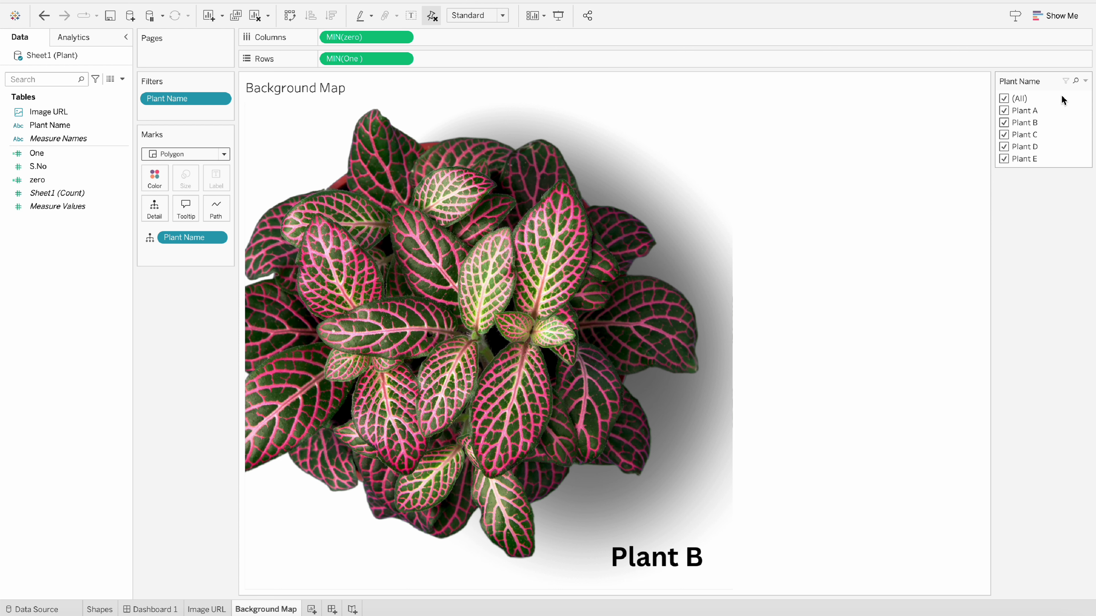
Step: Change the Plant Name filter control to a single-value dropdown and select Plant A
{"action": "left_click", "coordinate": [1085, 81]}
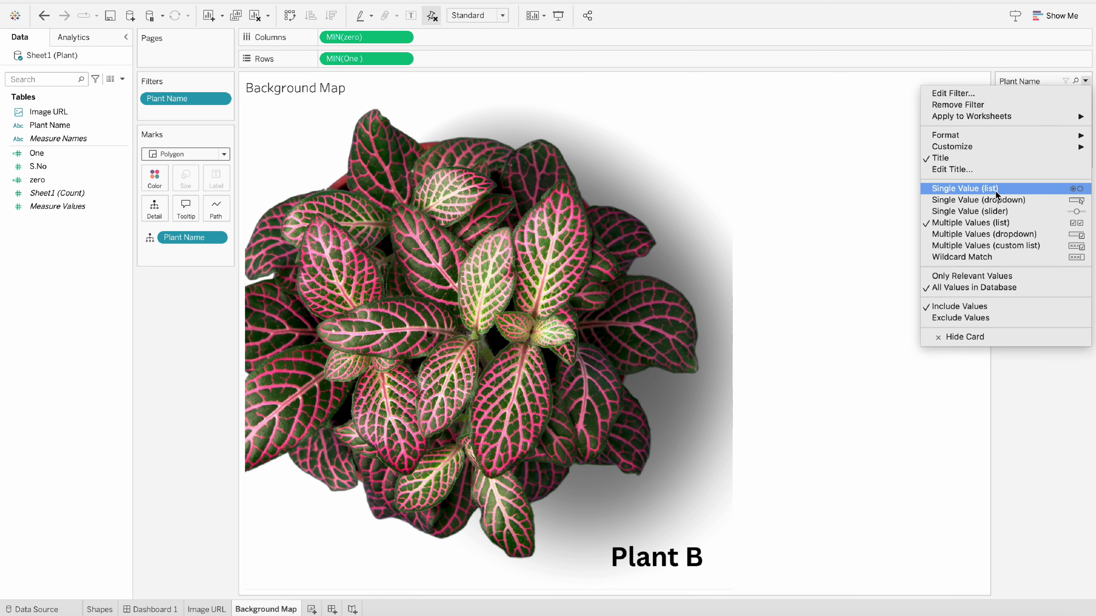
{"action": "left_click", "coordinate": [990, 200]}
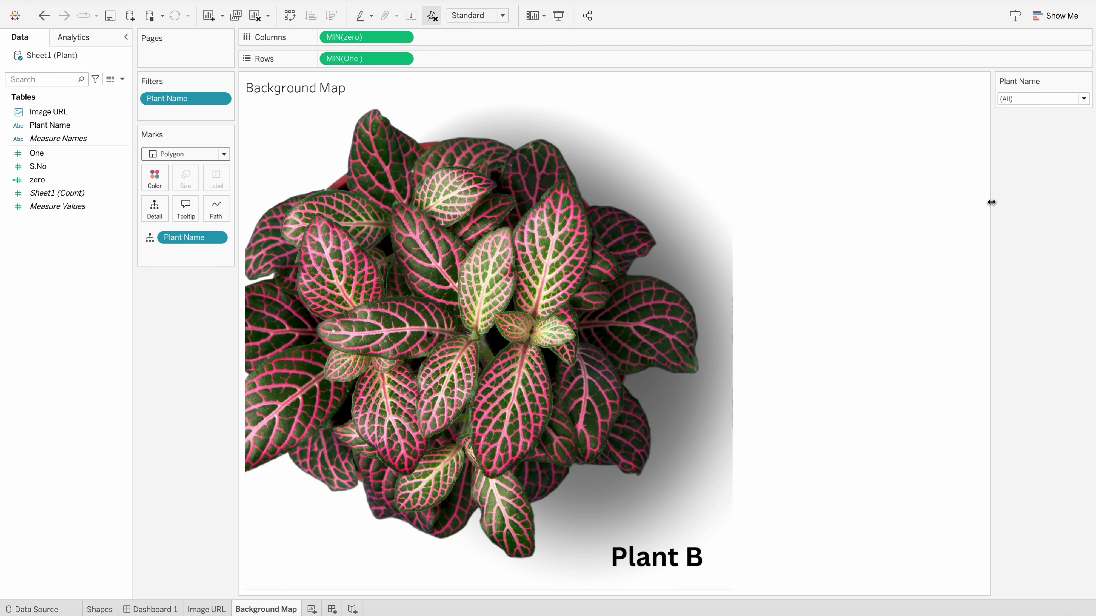
{"action": "left_click", "coordinate": [1038, 99]}
{"action": "left_click", "coordinate": [1027, 127]}
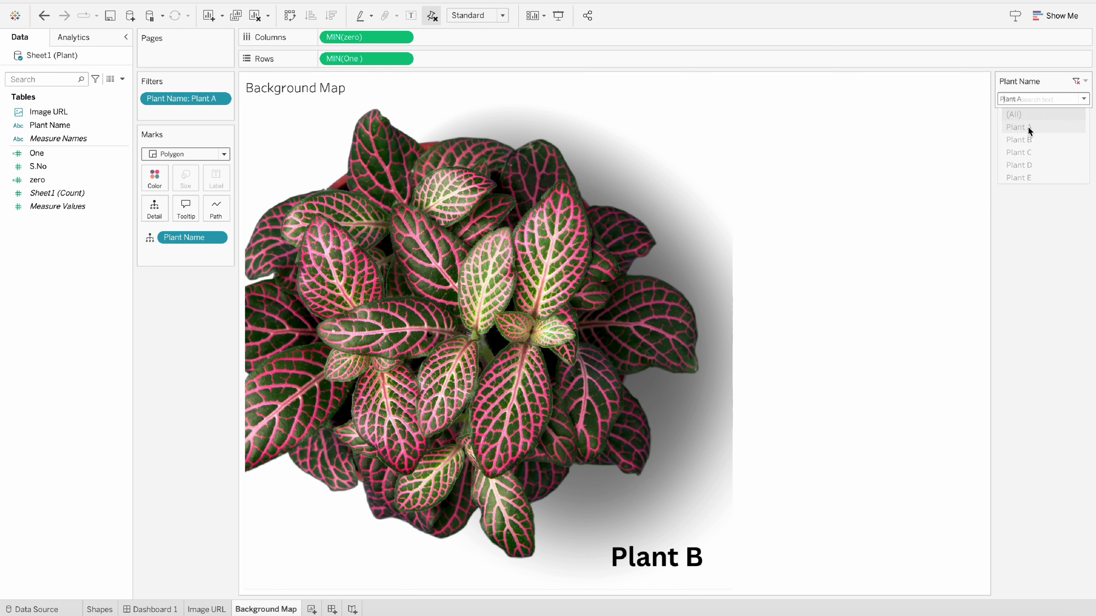
Step: Test the Plant Name dropdown filter with Plant B, Plant C and Plant D in turn
{"action": "left_click", "coordinate": [1068, 99]}
{"action": "left_click", "coordinate": [1027, 152]}
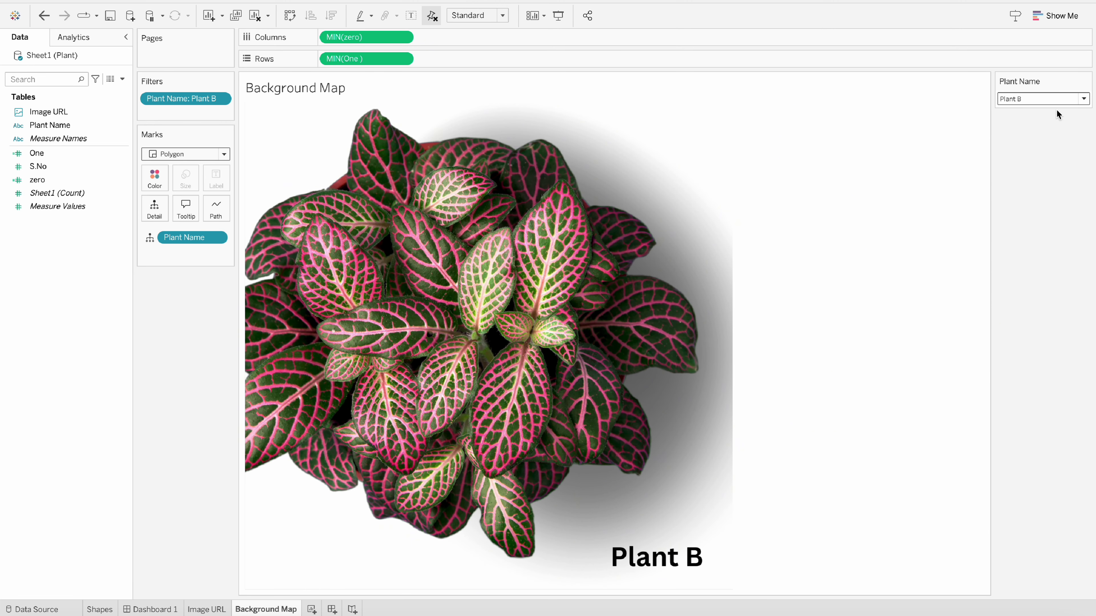
{"action": "left_click", "coordinate": [1059, 100]}
{"action": "left_click", "coordinate": [1027, 165]}
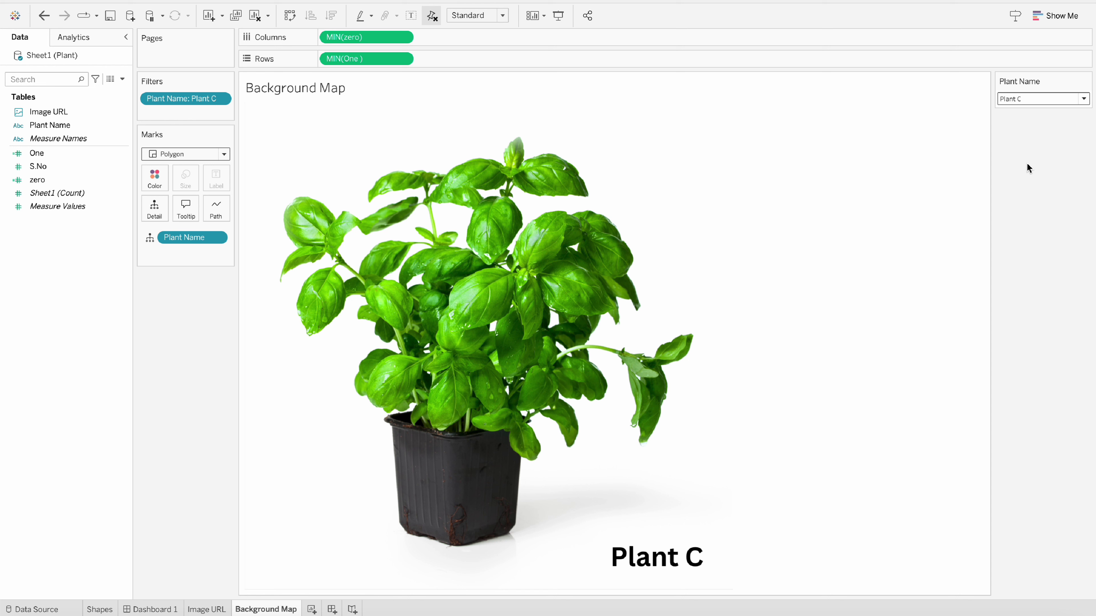
{"action": "left_click", "coordinate": [1059, 100]}
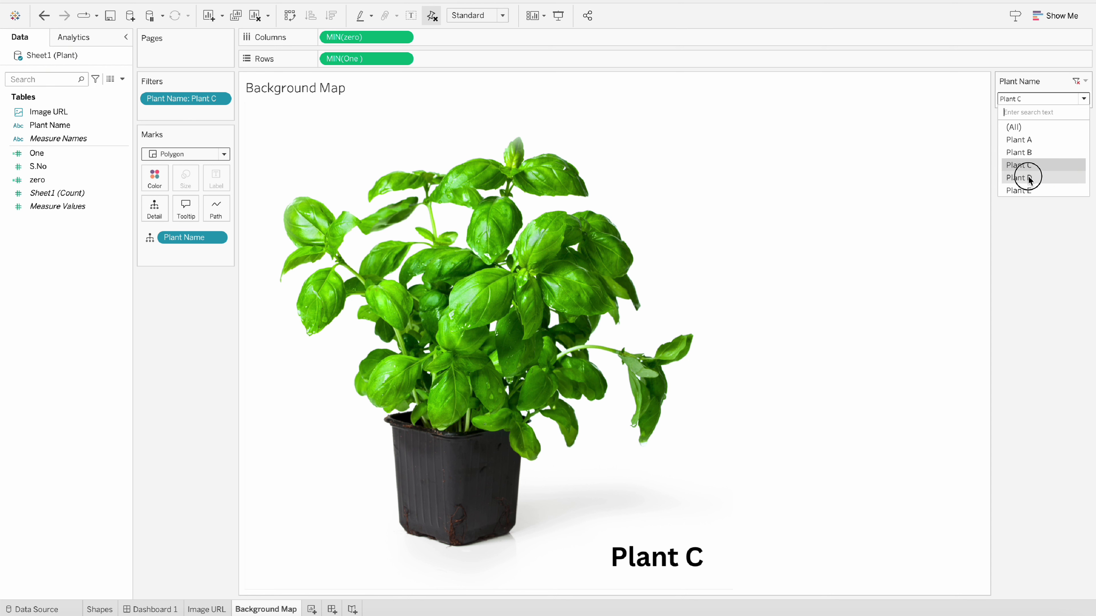
{"action": "left_click", "coordinate": [1029, 177]}
{"action": "left_click", "coordinate": [1053, 98]}
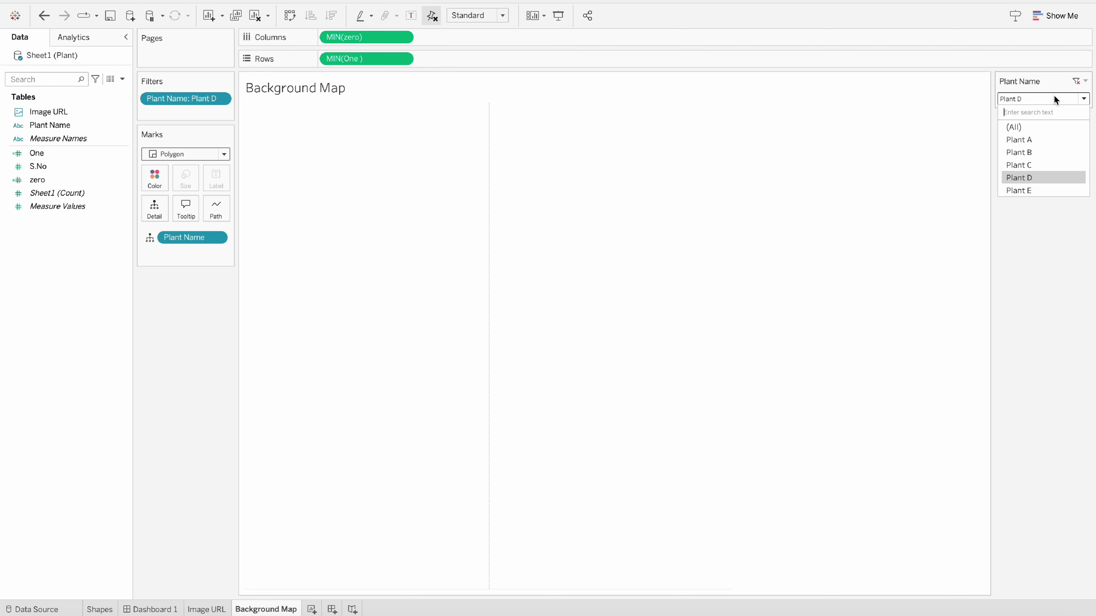
Step: Customize the Plant Name filter control to stop offering the "All" value
{"action": "left_click", "coordinate": [1085, 86]}
{"action": "left_click", "coordinate": [1084, 83]}
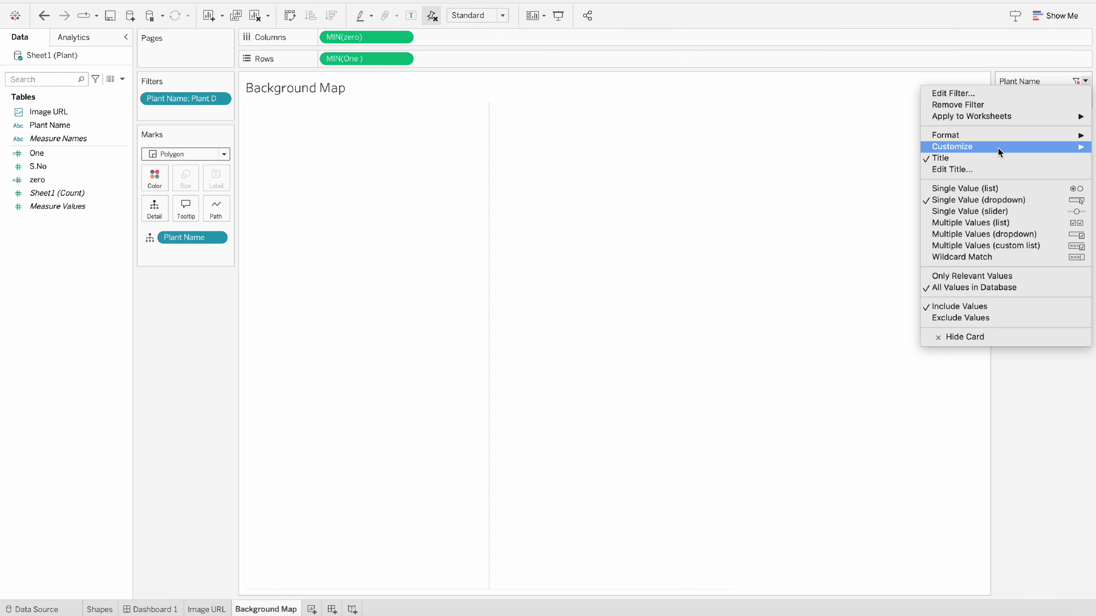
{"action": "mouse_move", "coordinate": [998, 147]}
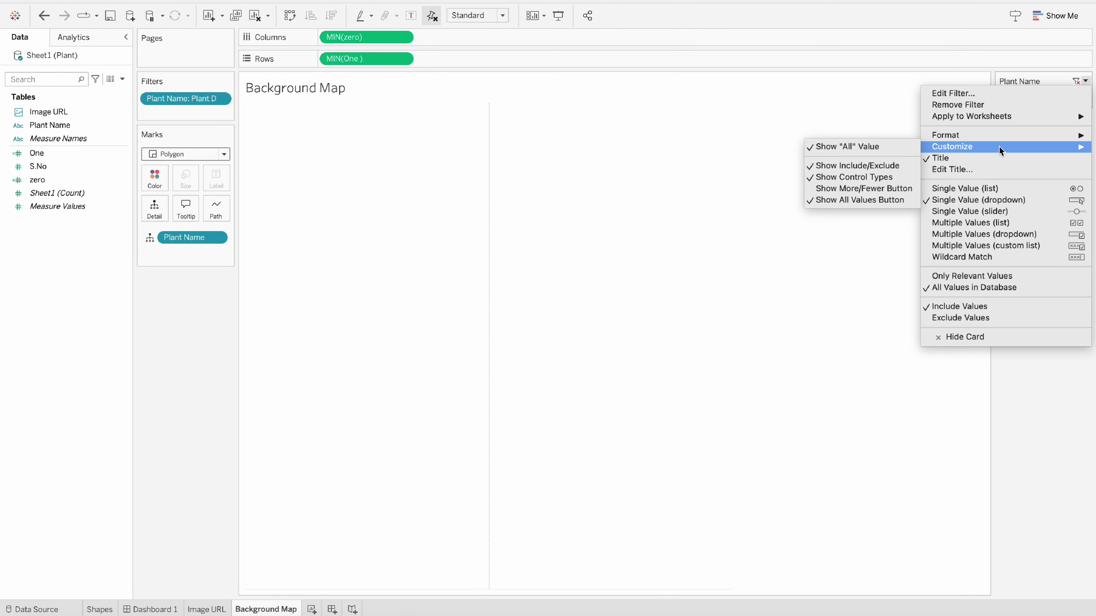
{"action": "left_click", "coordinate": [853, 149]}
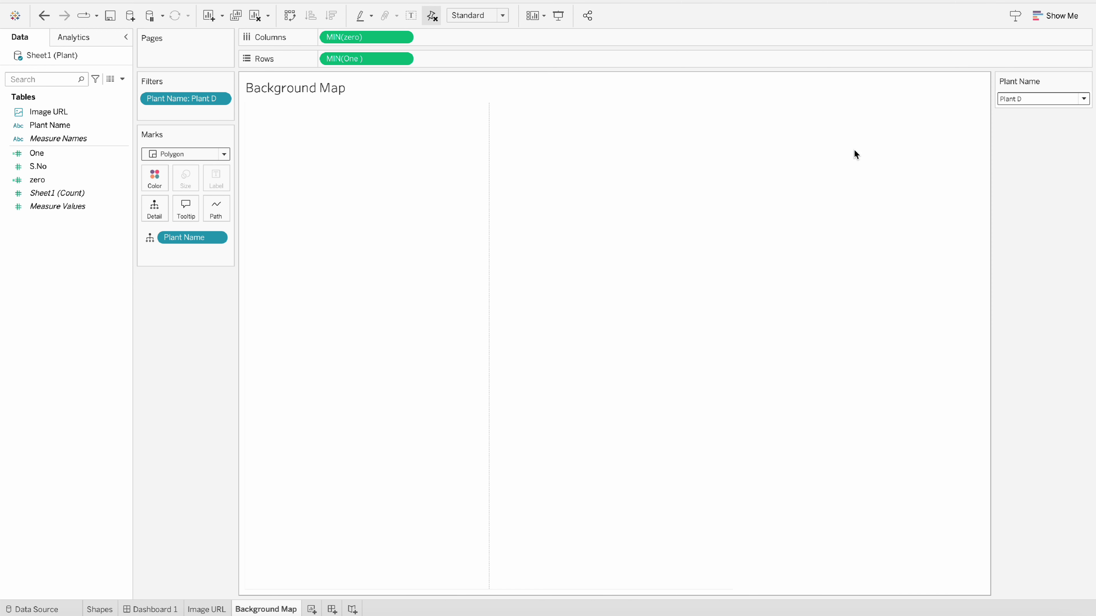
{"action": "left_click", "coordinate": [825, 290]}
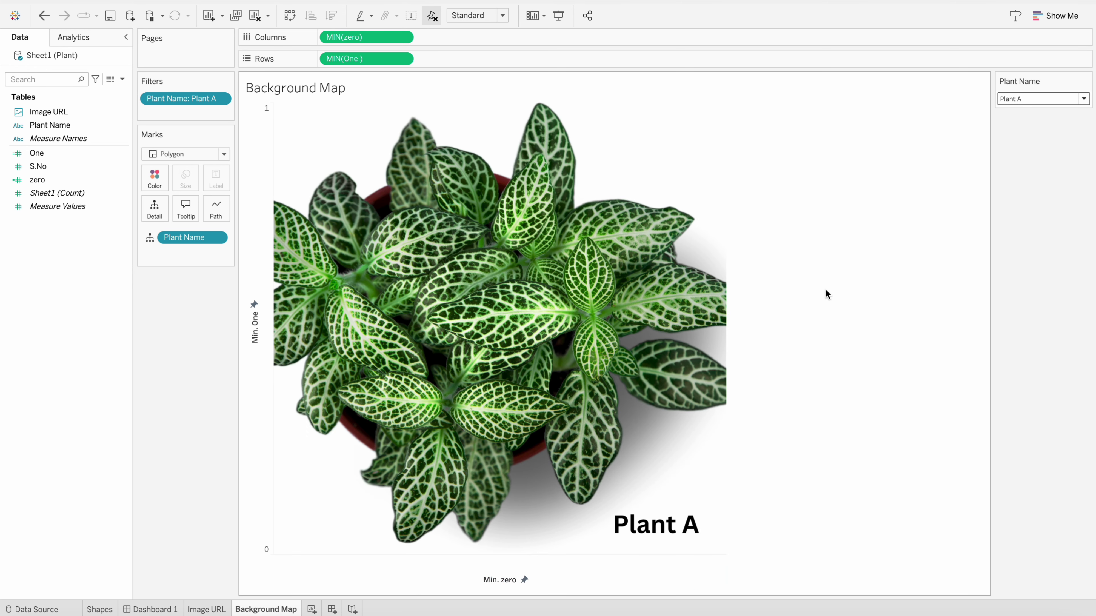